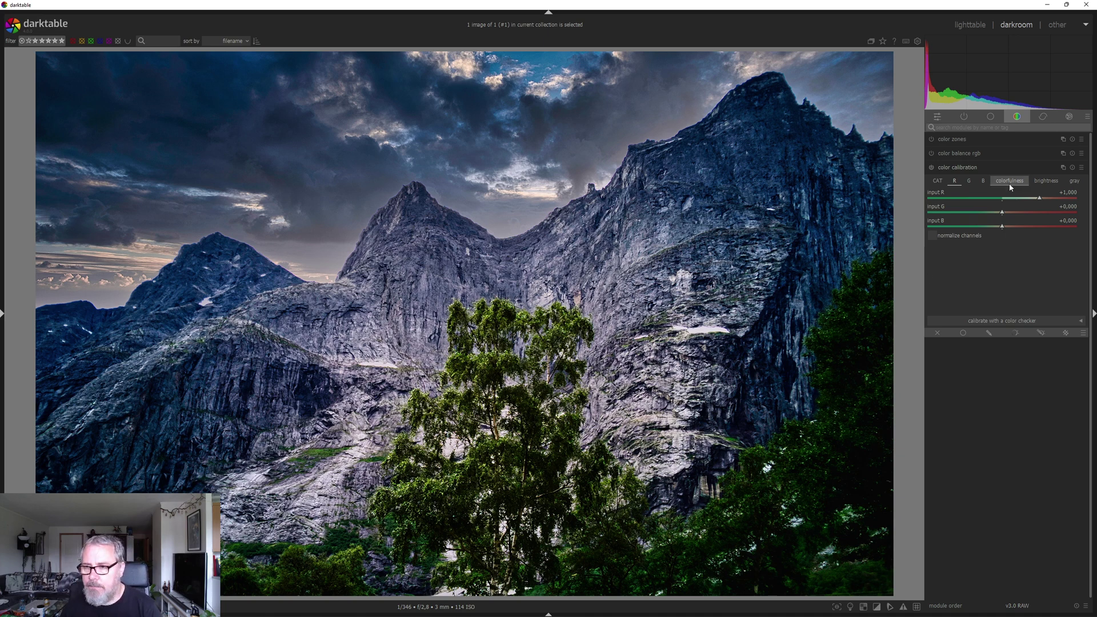
Auto-tune the scene levels in filmic rgb and compare the photo with the module off and on
{"action": "left_click", "coordinate": [991, 116]}
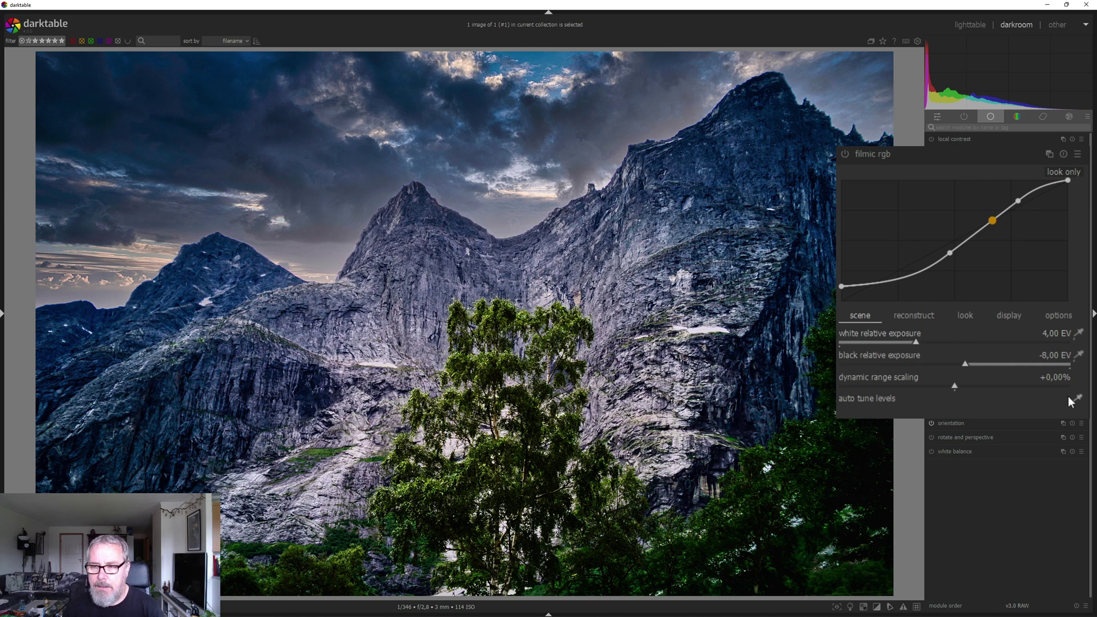
{"action": "left_click", "coordinate": [1077, 400]}
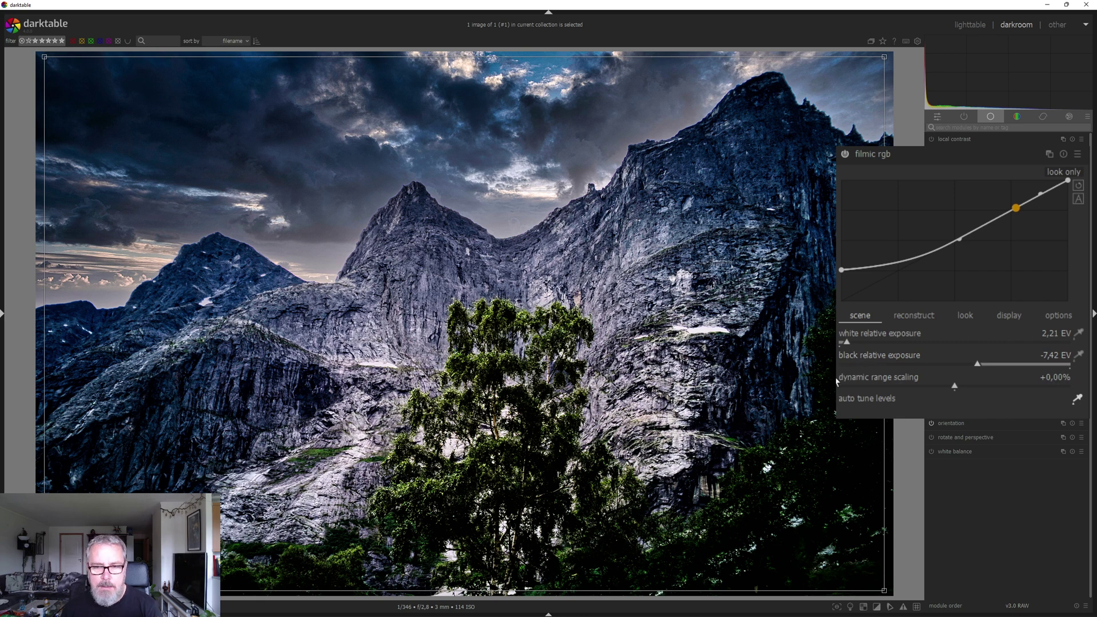
{"action": "left_click", "coordinate": [844, 154]}
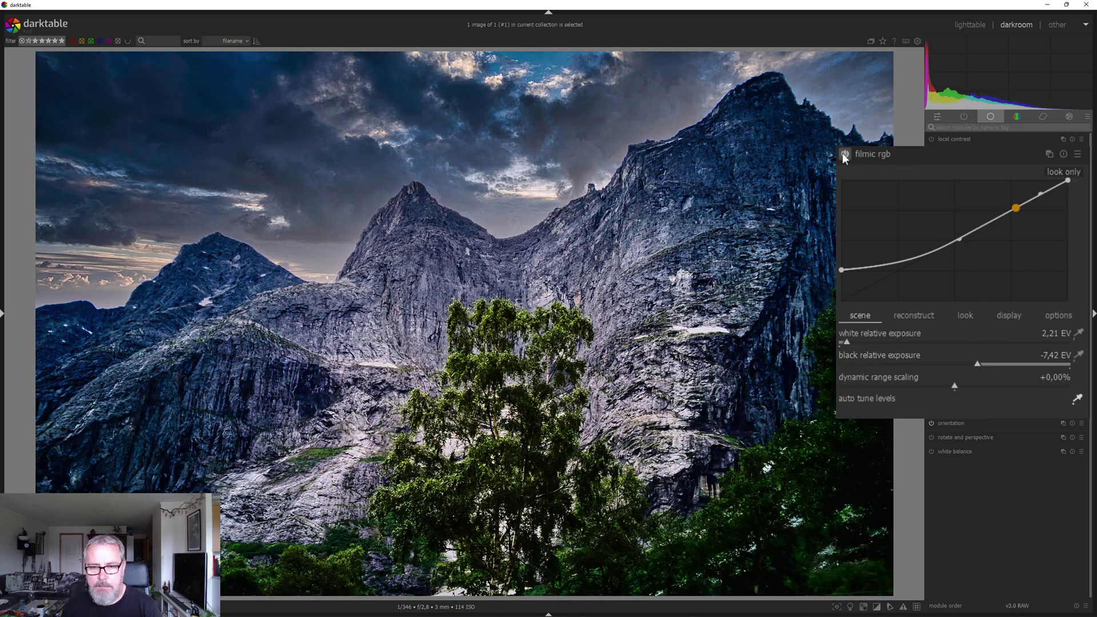
{"action": "left_click", "coordinate": [844, 154]}
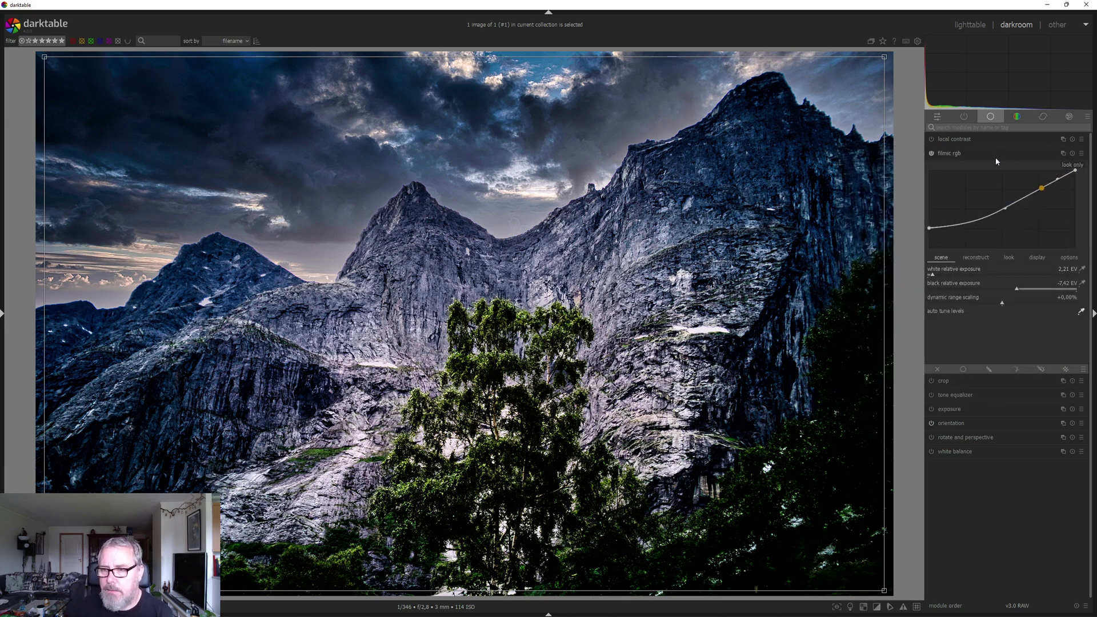
In color calibration, reduce the blue output's input B to about 0.774
{"action": "left_click", "coordinate": [1017, 116]}
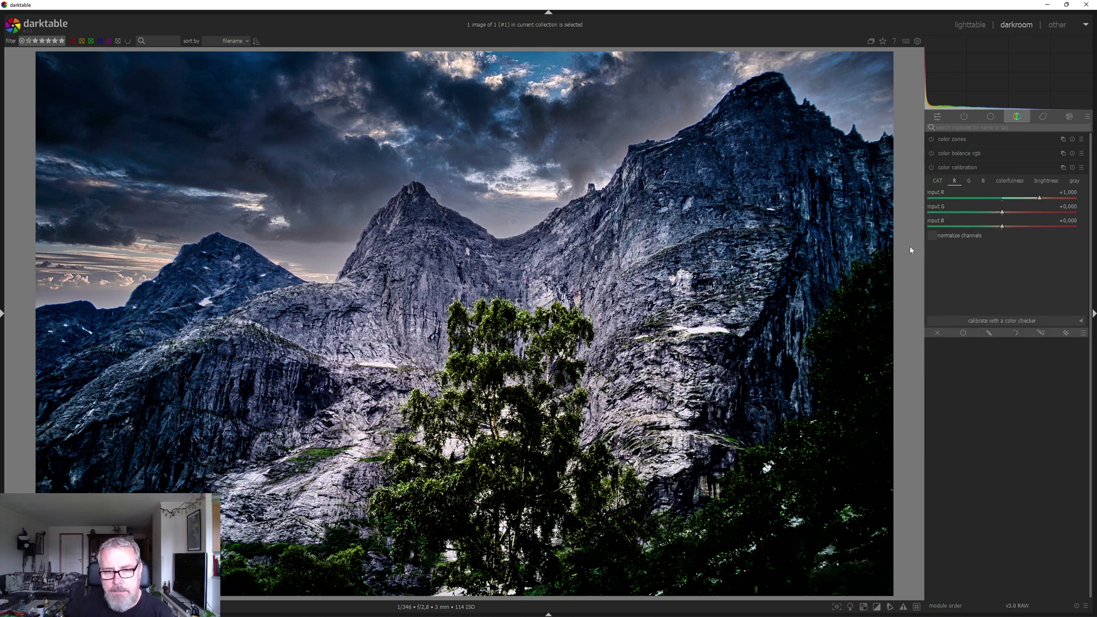
{"action": "left_click", "coordinate": [939, 181]}
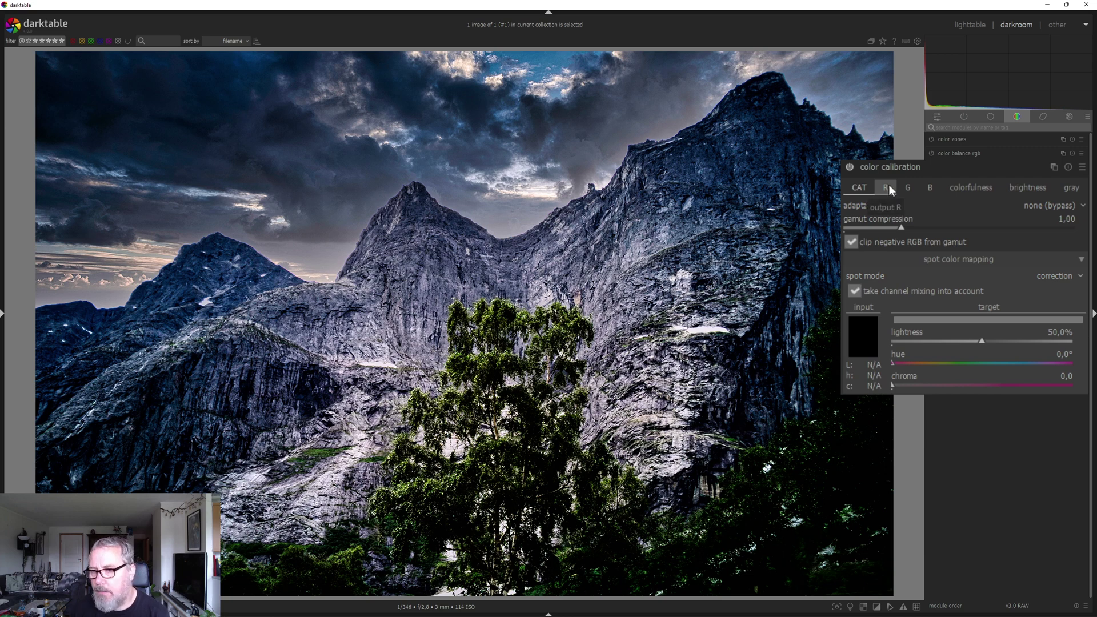
{"action": "left_click", "coordinate": [929, 191]}
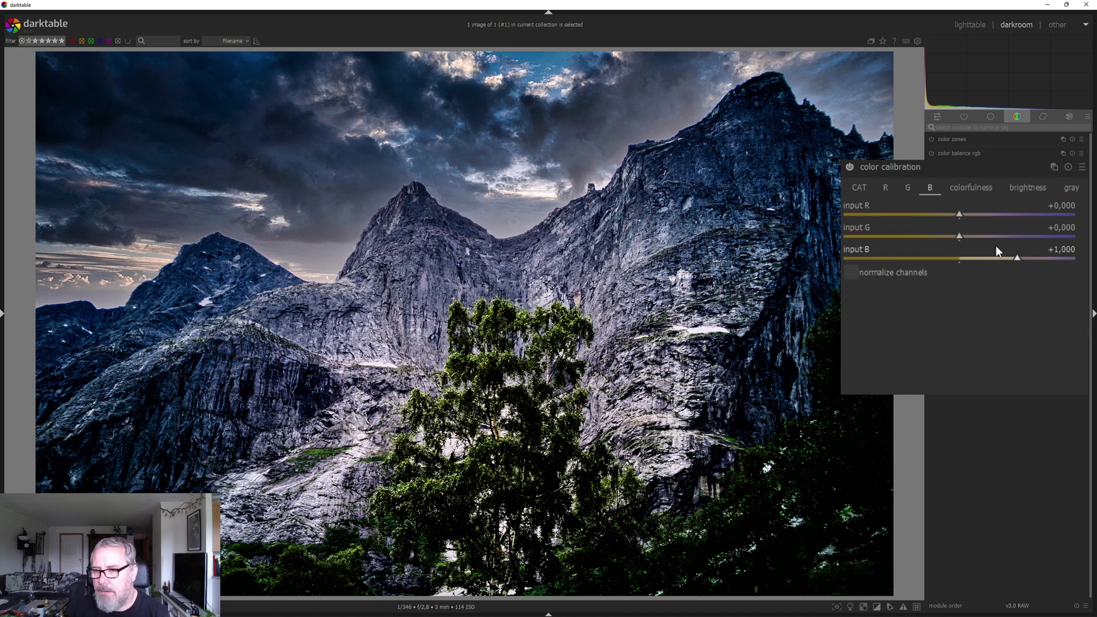
{"action": "left_click", "coordinate": [1017, 258]}
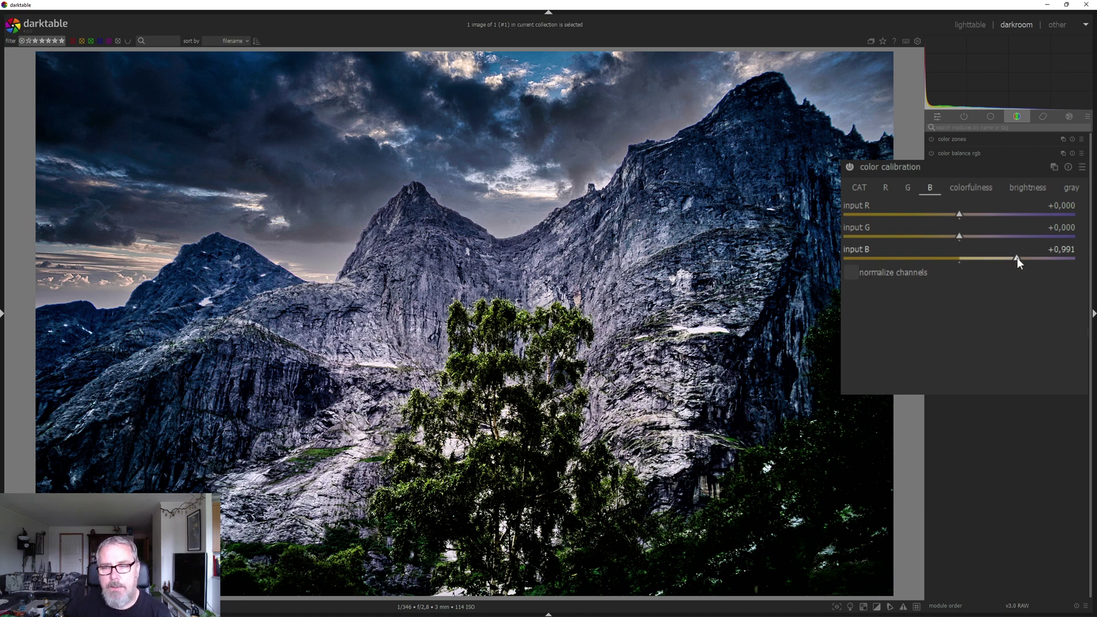
{"action": "mouse_move", "coordinate": [1017, 258]}
{"action": "left_mouse_down"}
{"action": "mouse_move", "coordinate": [995, 256]}
{"action": "mouse_move", "coordinate": [1004, 255]}
{"action": "left_mouse_up"}
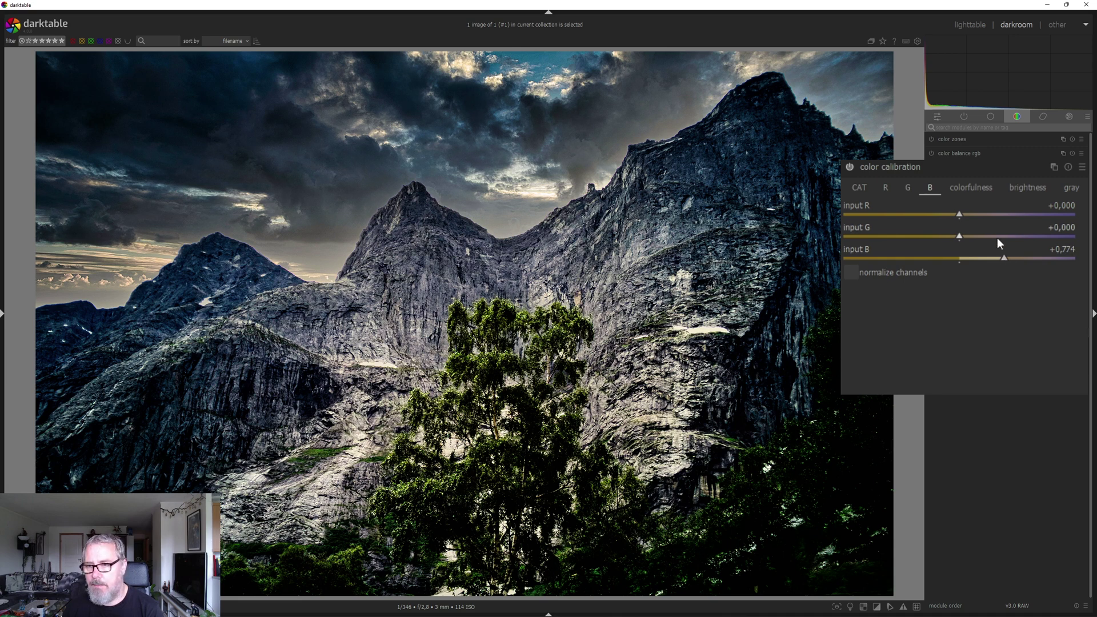
Set the color calibration red output to about 1.037 for input R, 0.086 for input G and 0.017 for input B
{"action": "left_click", "coordinate": [885, 187]}
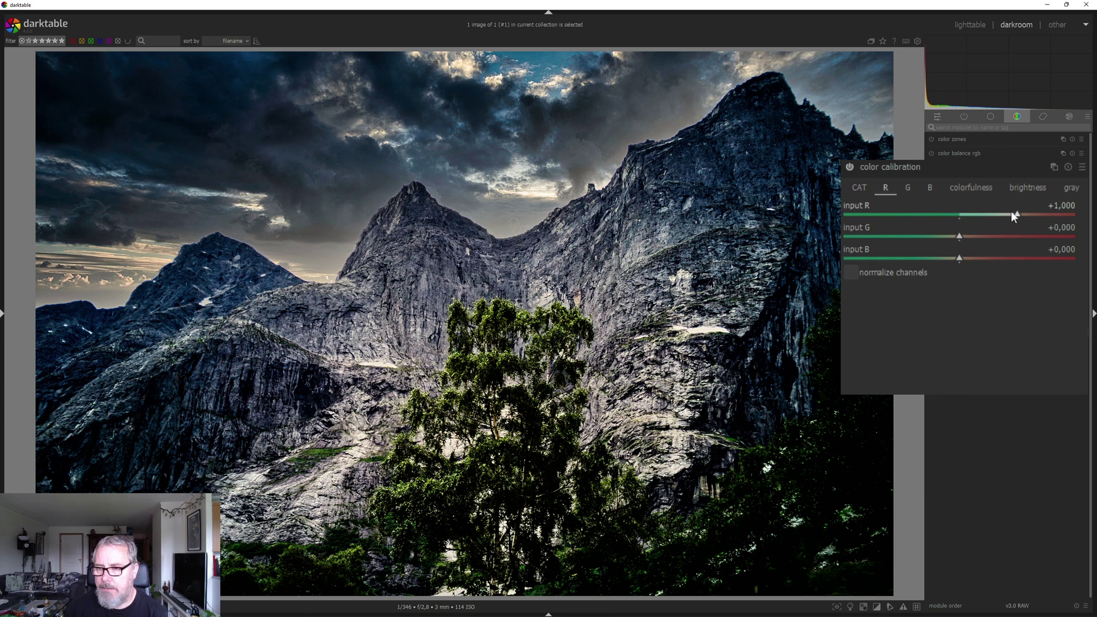
{"action": "left_click_drag", "start_coordinate": [1018, 210], "coordinate": [1020, 214]}
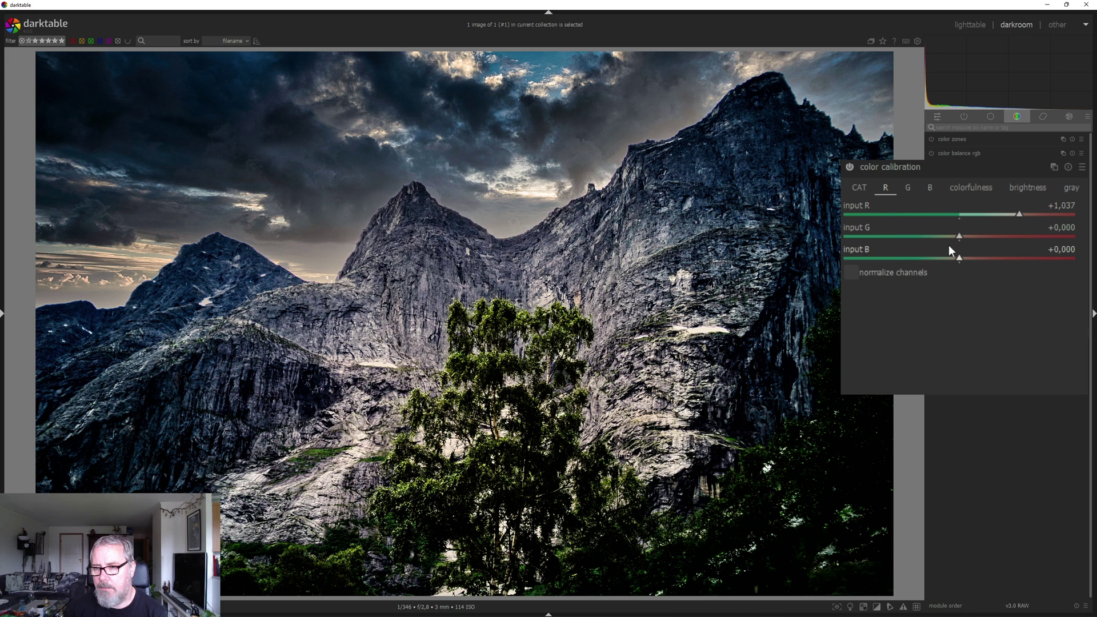
{"action": "left_click_drag", "start_coordinate": [958, 238], "coordinate": [965, 239]}
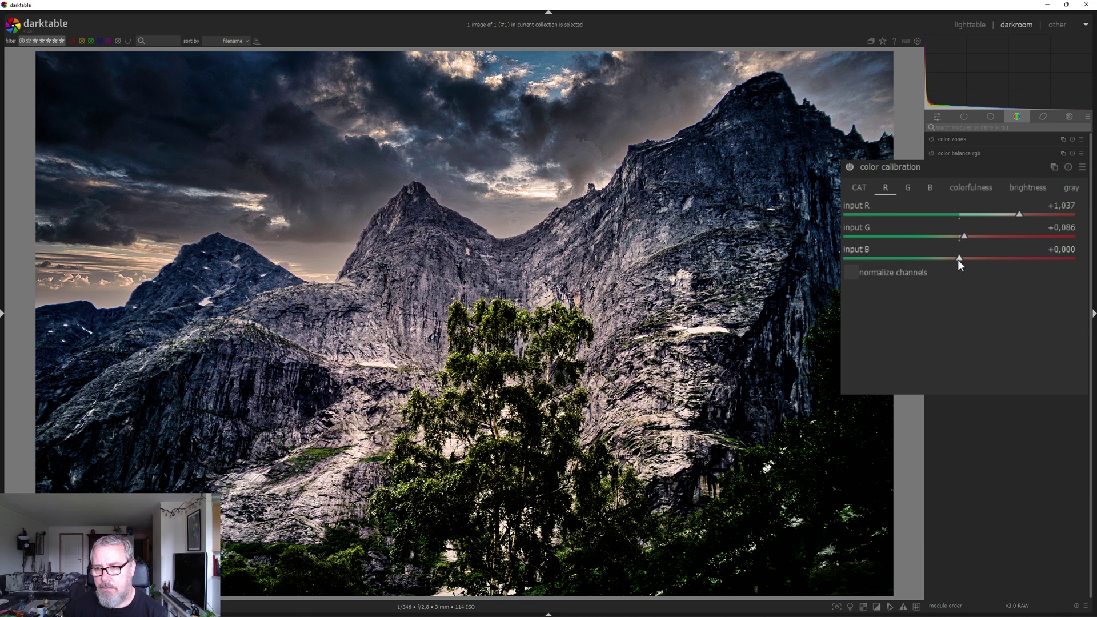
{"action": "left_click_drag", "start_coordinate": [958, 259], "coordinate": [959, 259]}
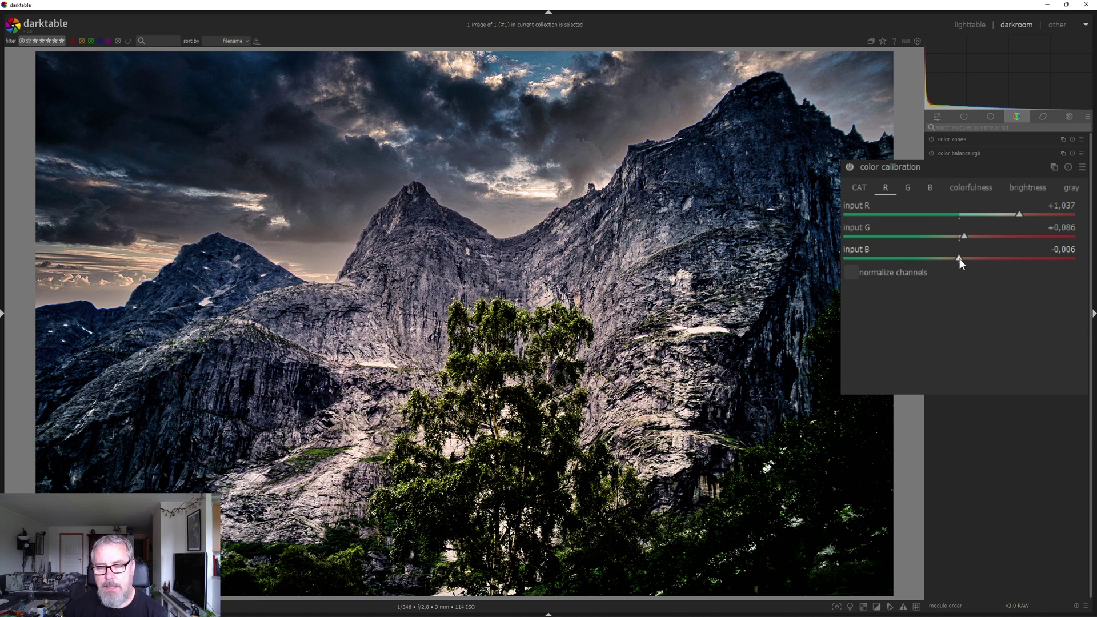
{"action": "left_click_drag", "start_coordinate": [959, 258], "coordinate": [961, 258]}
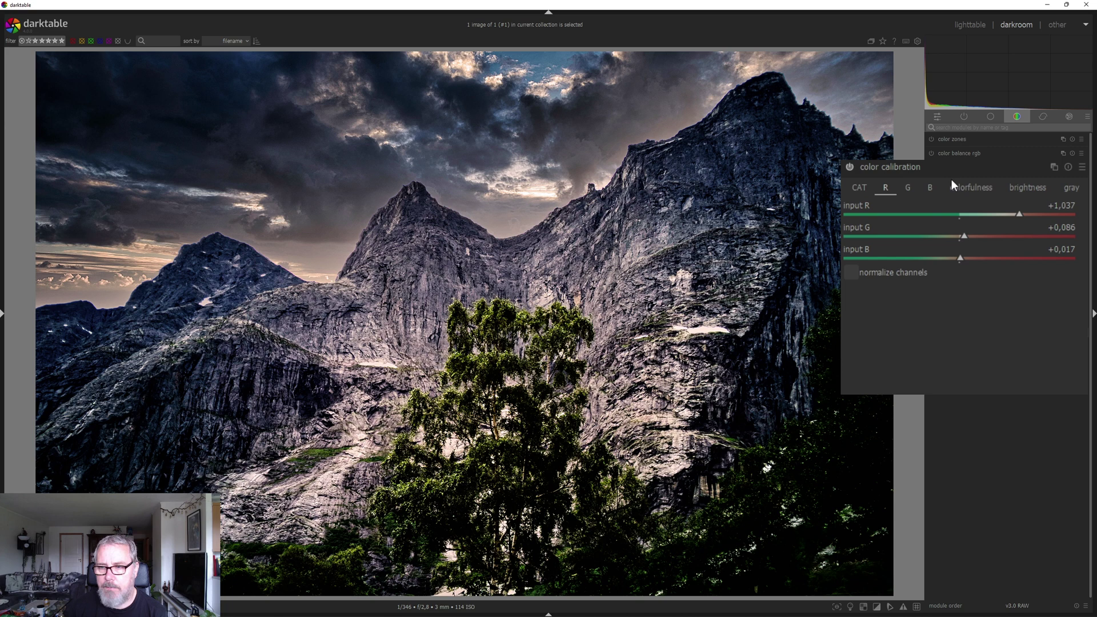
Set the color calibration green output to about 0.934 for input G, 0.017 for input R and -0.017 for input B
{"action": "left_click", "coordinate": [911, 188]}
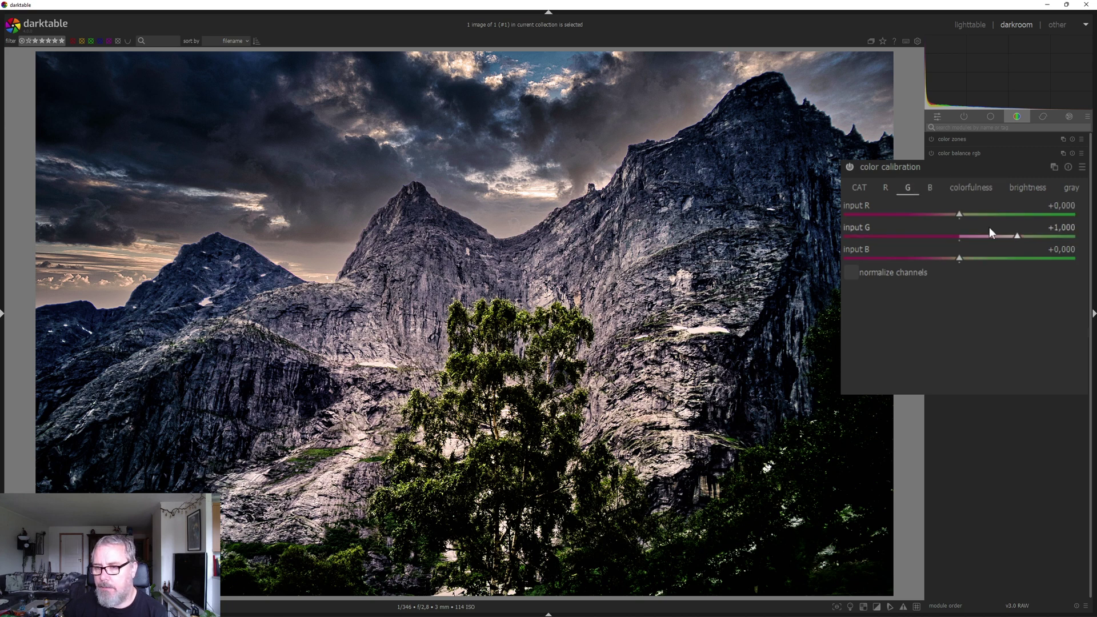
{"action": "left_click_drag", "start_coordinate": [1017, 238], "coordinate": [1007, 238]}
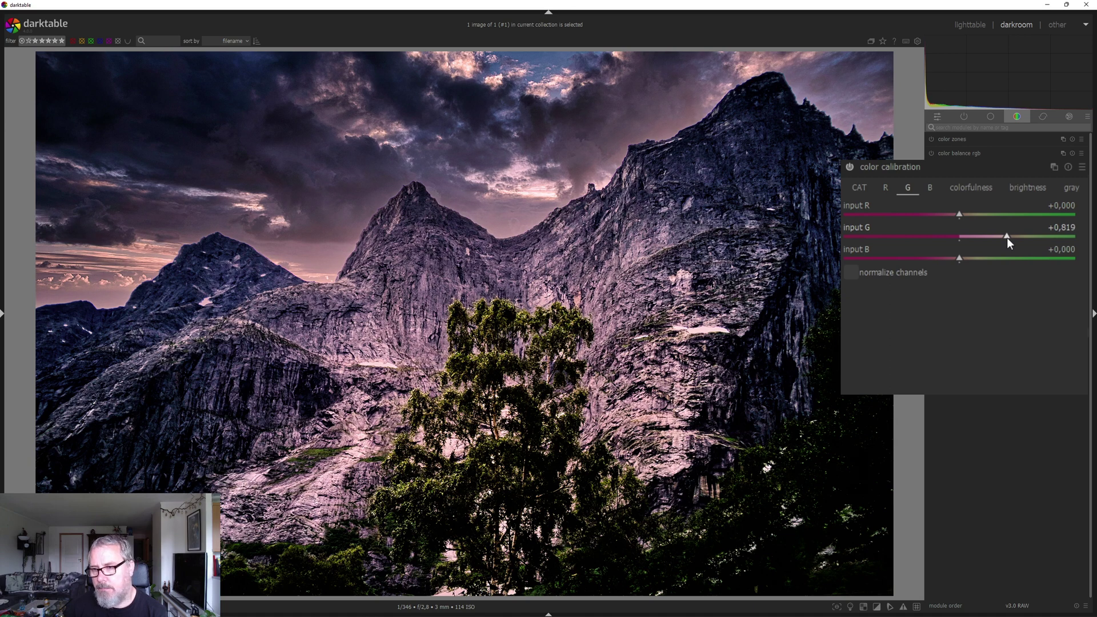
{"action": "left_click_drag", "start_coordinate": [1007, 237], "coordinate": [1014, 238]}
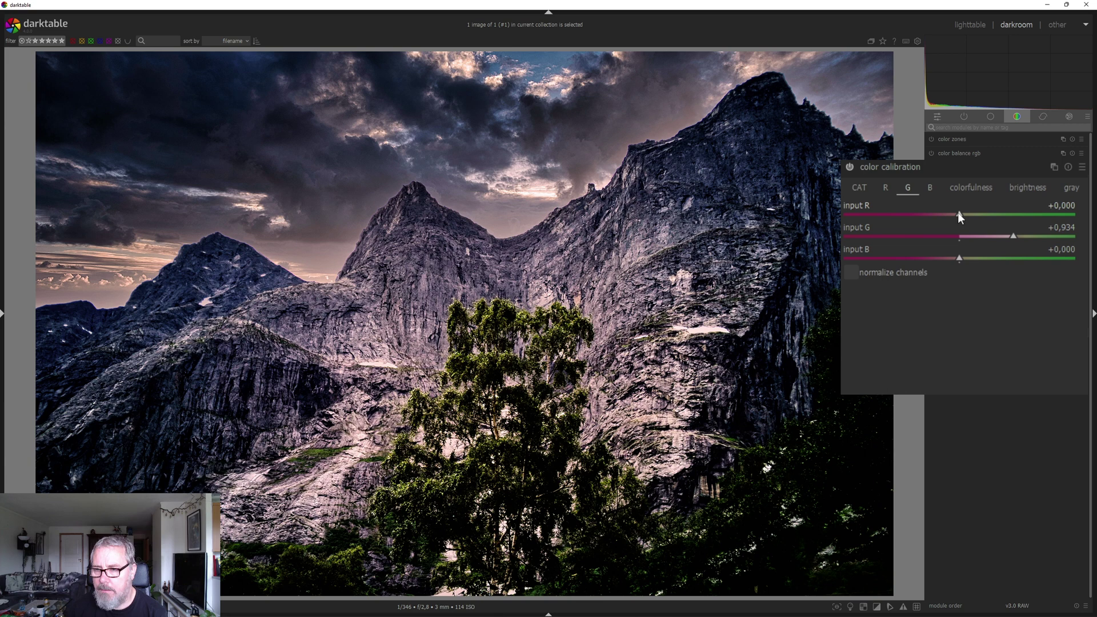
{"action": "left_click_drag", "start_coordinate": [959, 214], "coordinate": [961, 213]}
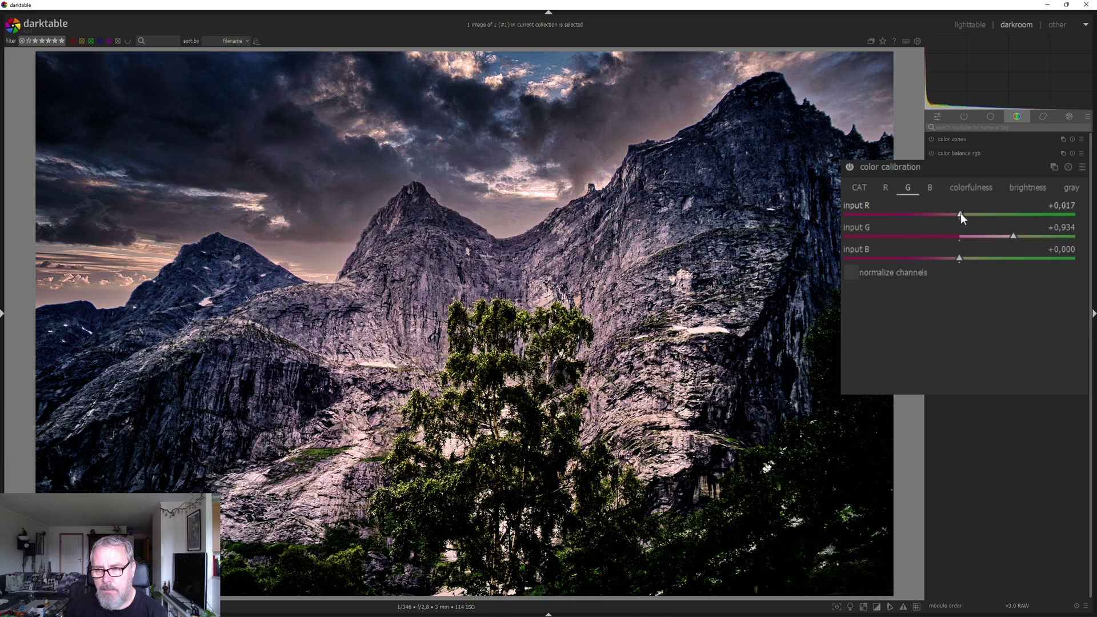
{"action": "left_click_drag", "start_coordinate": [958, 256], "coordinate": [959, 258]}
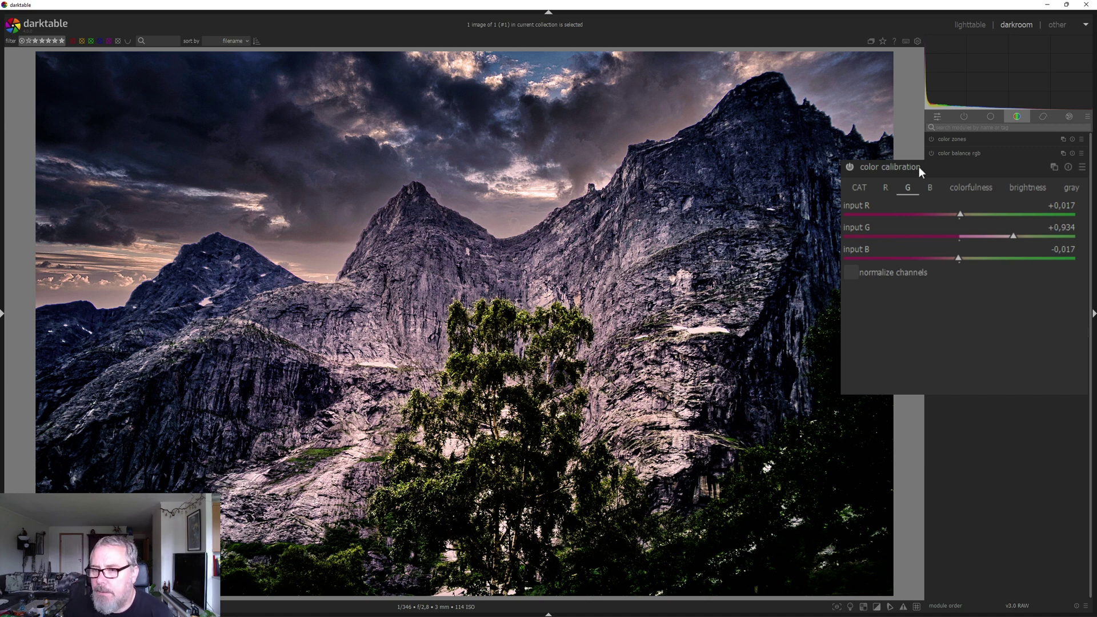
Adjust color calibration's colorfulness to about 0.570 for input B and 0.014 for input G, and raise input R
{"action": "left_click", "coordinate": [976, 191]}
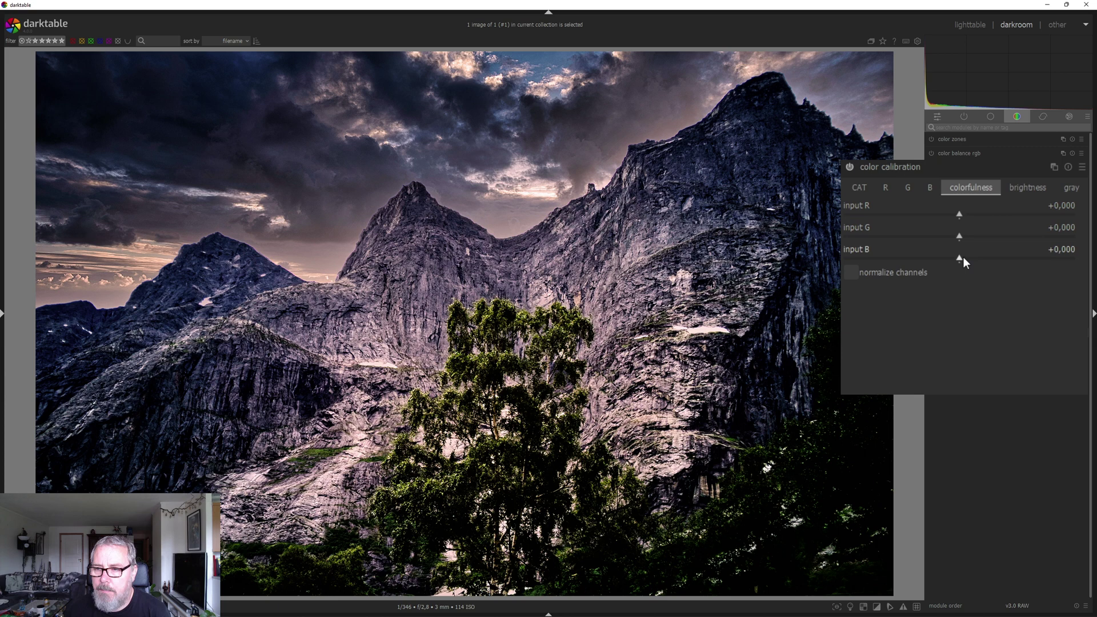
{"action": "left_click_drag", "start_coordinate": [960, 257], "coordinate": [1026, 293]}
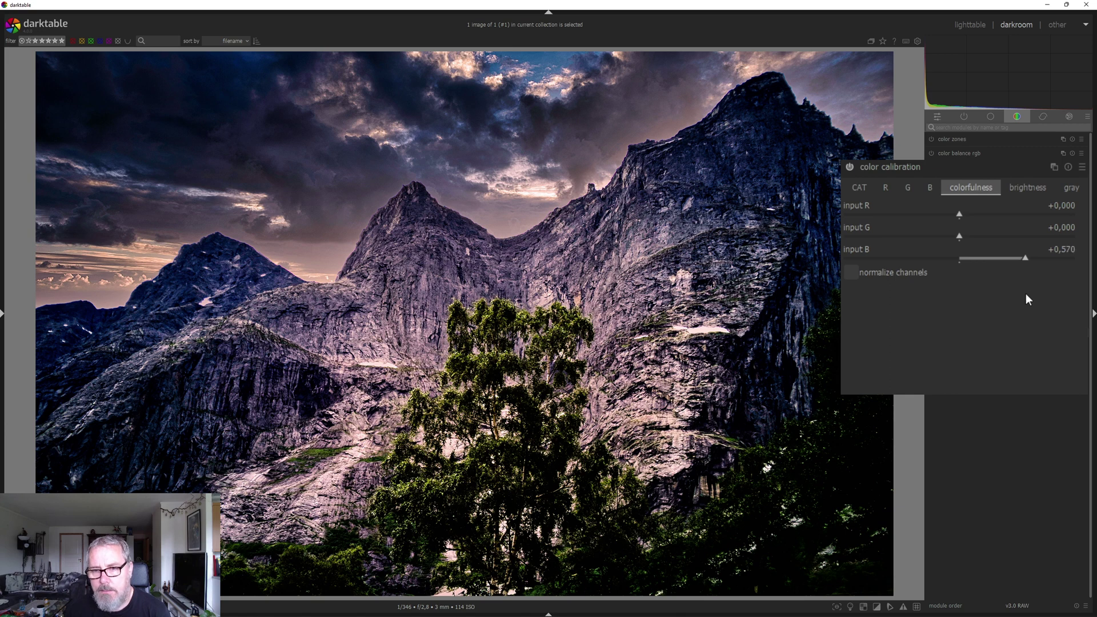
{"action": "mouse_move", "coordinate": [959, 235]}
{"action": "left_mouse_down"}
{"action": "mouse_move", "coordinate": [845, 249]}
{"action": "mouse_move", "coordinate": [1086, 257]}
{"action": "mouse_move", "coordinate": [962, 250]}
{"action": "left_mouse_up"}
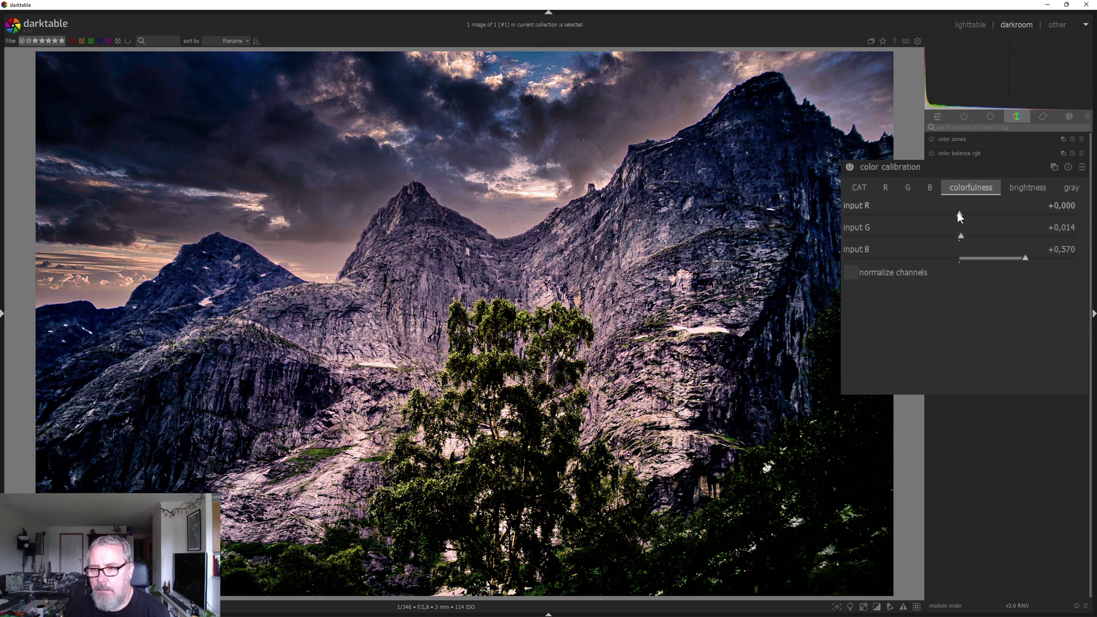
{"action": "mouse_move", "coordinate": [958, 212]}
{"action": "left_mouse_down"}
{"action": "mouse_move", "coordinate": [1068, 211]}
{"action": "mouse_move", "coordinate": [844, 212]}
{"action": "mouse_move", "coordinate": [1063, 198]}
{"action": "mouse_move", "coordinate": [1014, 211]}
{"action": "left_mouse_up"}
Set color calibration's brightness to about -0.169 for input B, 0.032 for input R and 0.135 for input G
{"action": "left_click", "coordinate": [1036, 186]}
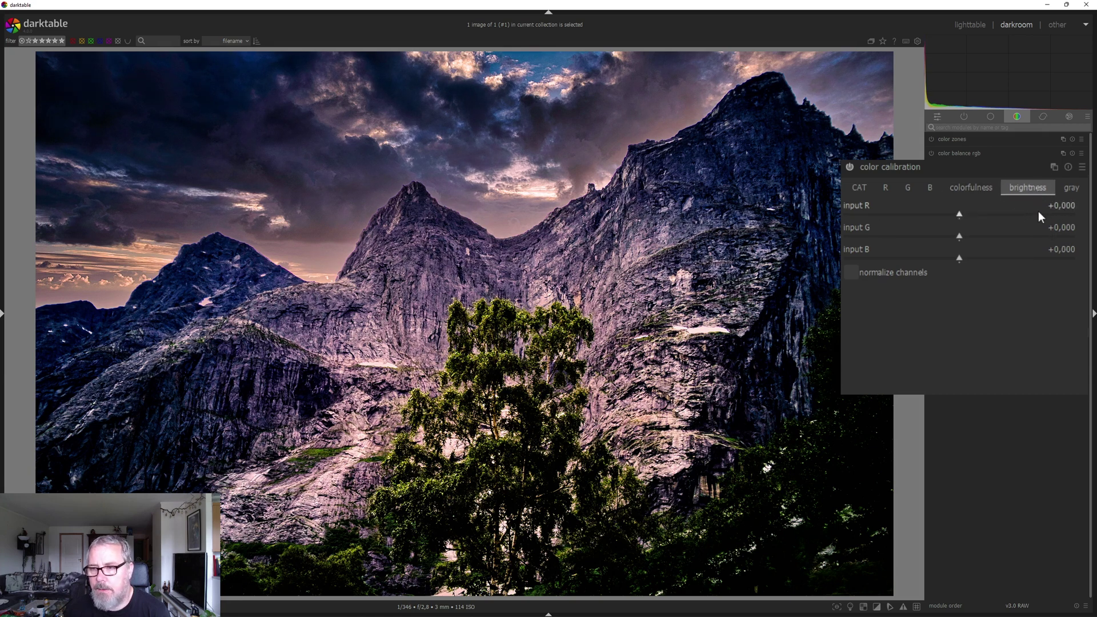
{"action": "mouse_move", "coordinate": [958, 257]}
{"action": "left_mouse_down"}
{"action": "mouse_move", "coordinate": [929, 257]}
{"action": "mouse_move", "coordinate": [950, 257]}
{"action": "mouse_move", "coordinate": [940, 259]}
{"action": "left_mouse_up"}
{"action": "mouse_move", "coordinate": [959, 215]}
{"action": "left_mouse_down"}
{"action": "mouse_move", "coordinate": [979, 216]}
{"action": "mouse_move", "coordinate": [963, 218]}
{"action": "left_mouse_up"}
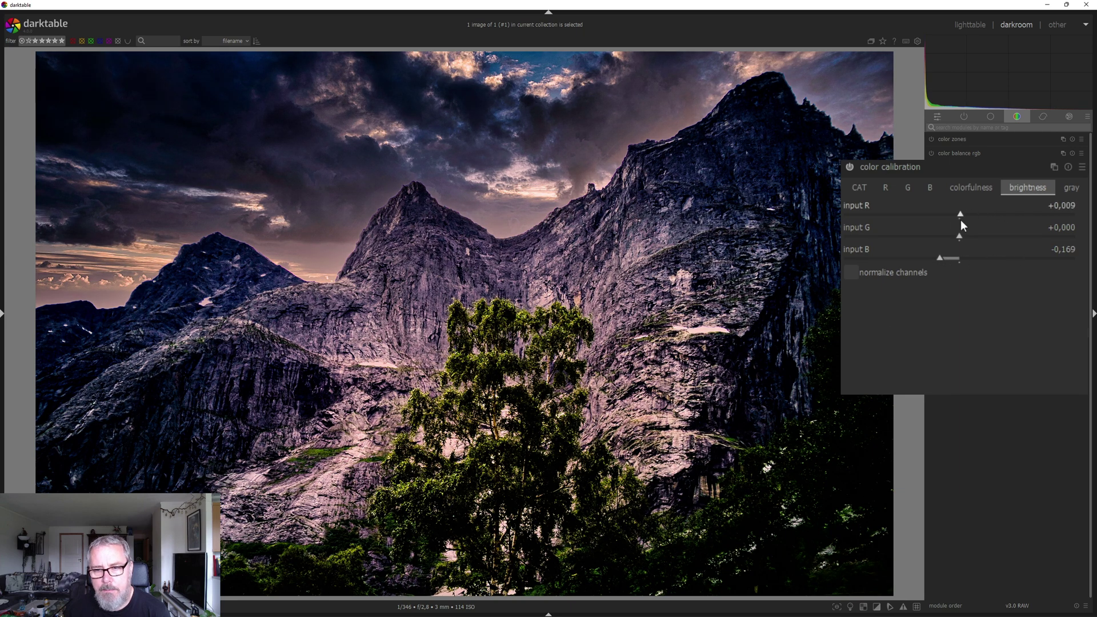
{"action": "mouse_move", "coordinate": [959, 221]}
{"action": "left_mouse_down"}
{"action": "mouse_move", "coordinate": [986, 236]}
{"action": "mouse_move", "coordinate": [948, 248]}
{"action": "mouse_move", "coordinate": [977, 252]}
{"action": "left_mouse_up"}
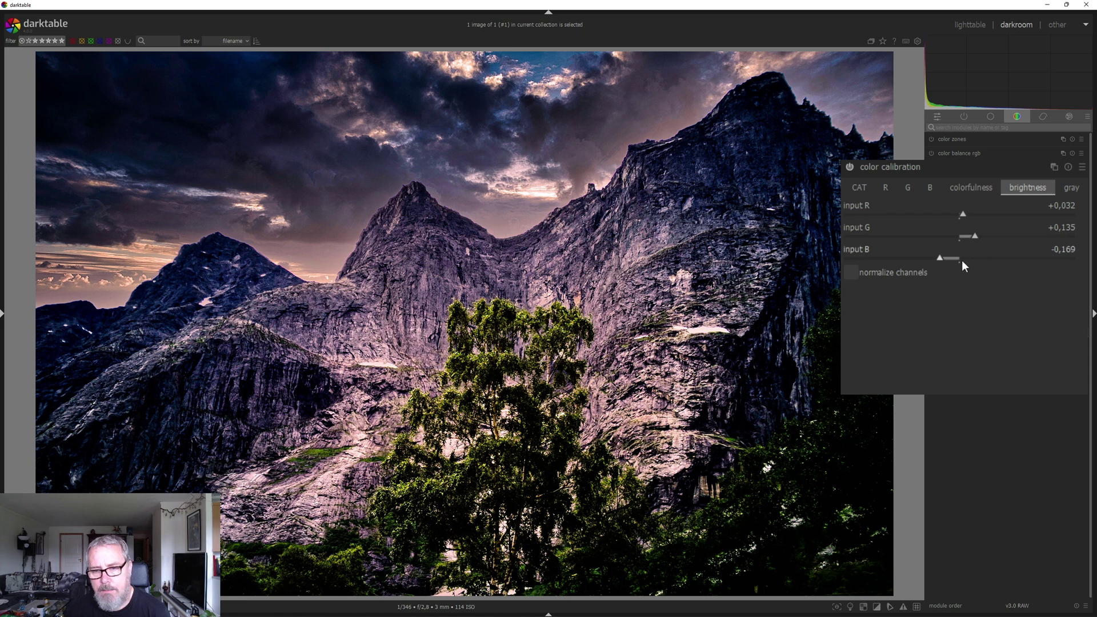
Compare the photo with color calibration off and on, then collapse the module
{"action": "left_click", "coordinate": [851, 166]}
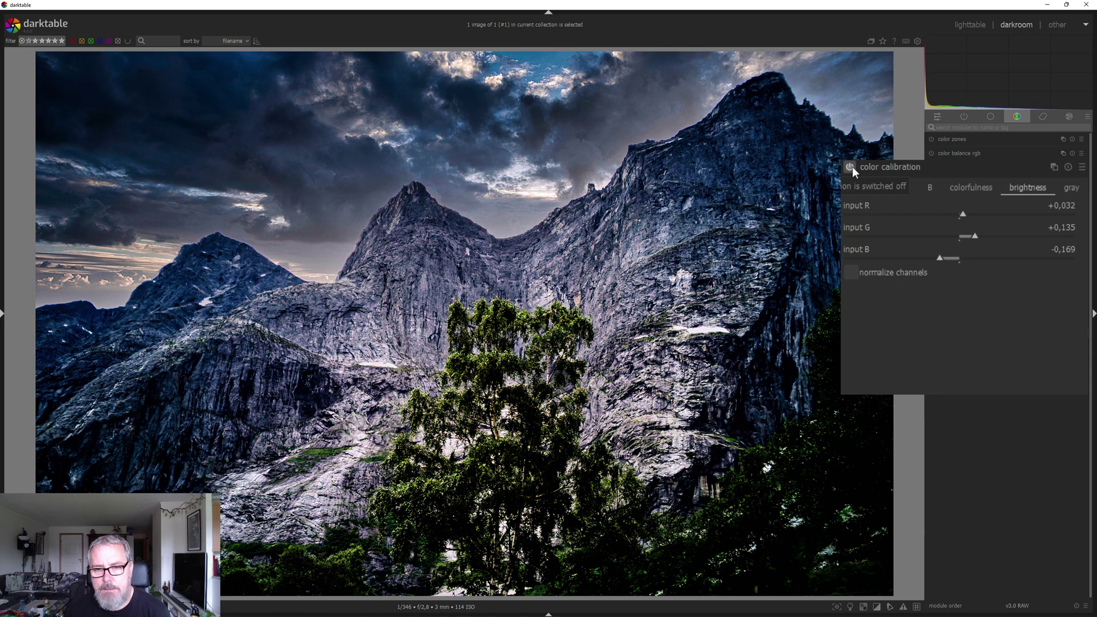
{"action": "left_click", "coordinate": [851, 167]}
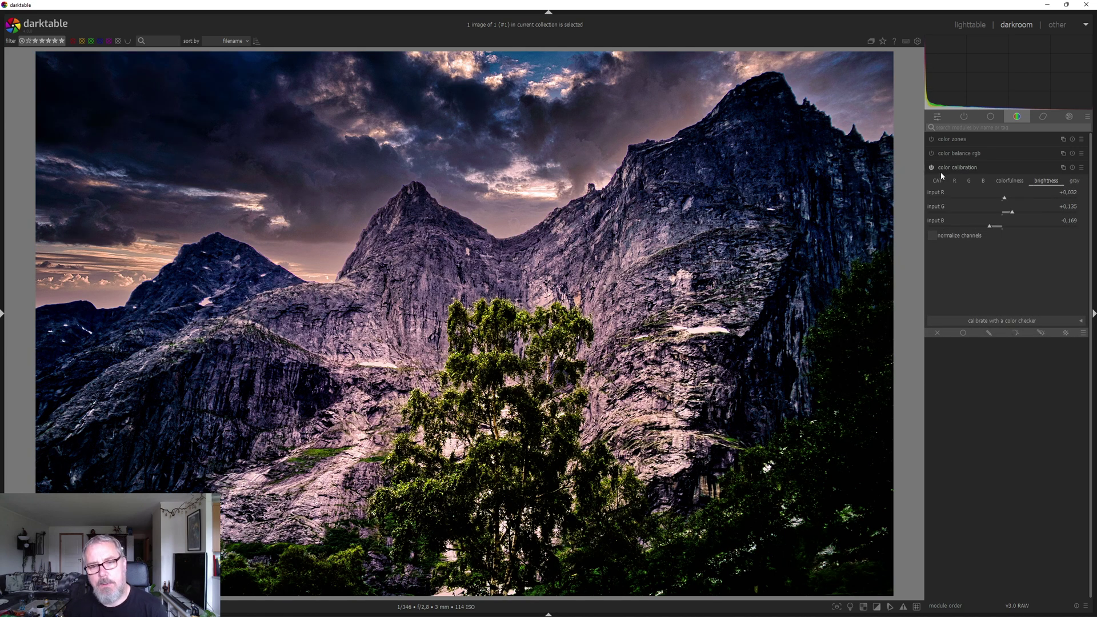
{"action": "left_click", "coordinate": [1002, 167]}
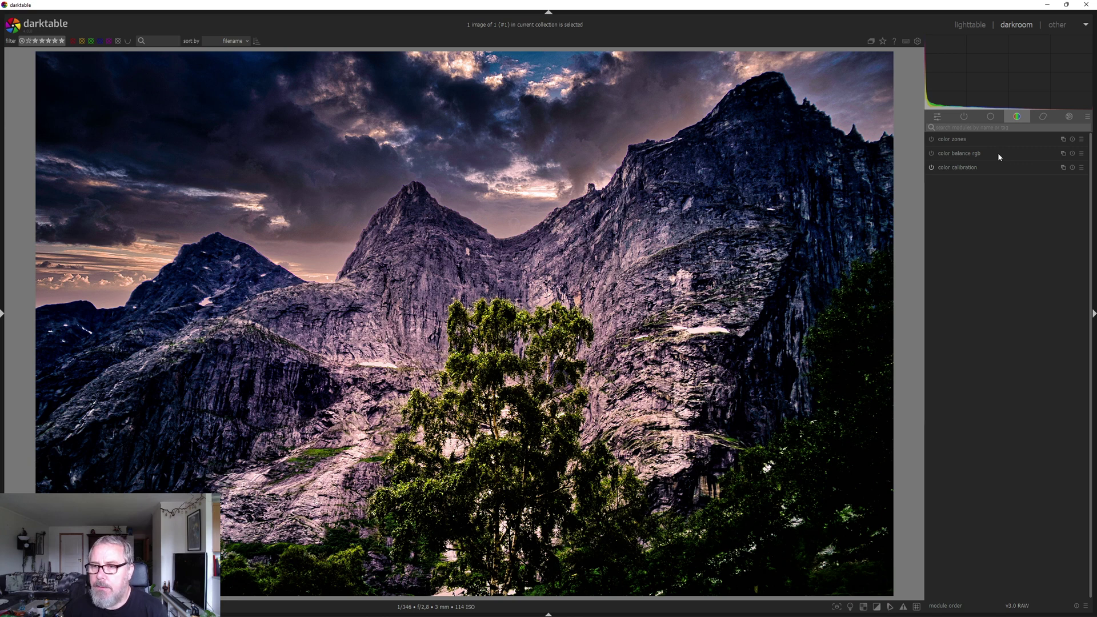
In color balance rgb, set global vibrance to about 28.22%, global chroma to 9.31% and shadows chroma to 7.16%
{"action": "left_click", "coordinate": [998, 153]}
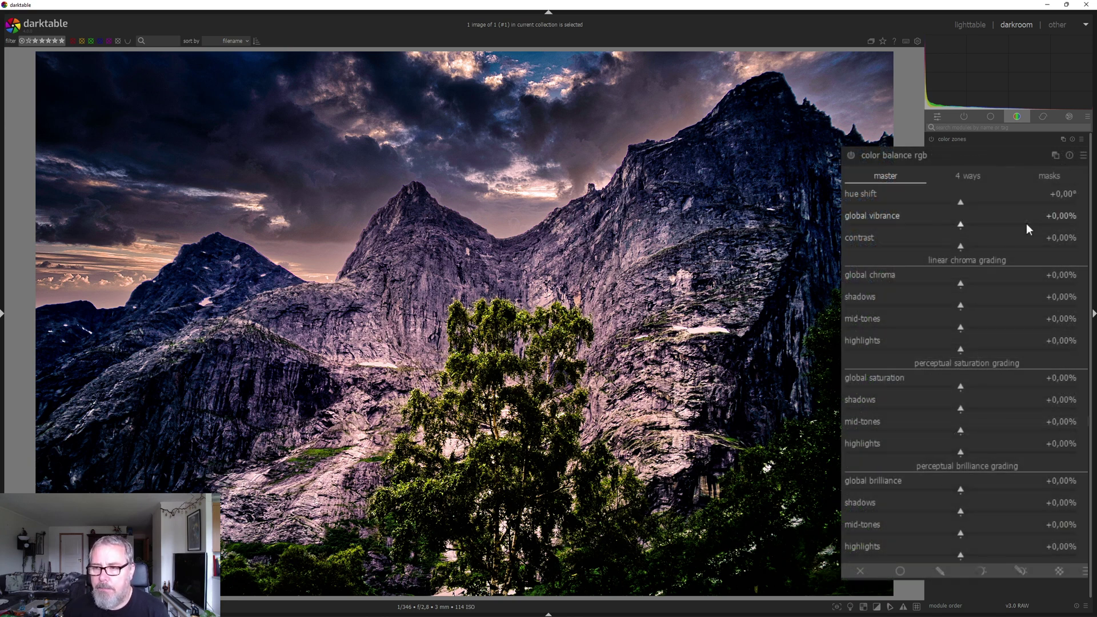
{"action": "left_click", "coordinate": [1026, 224]}
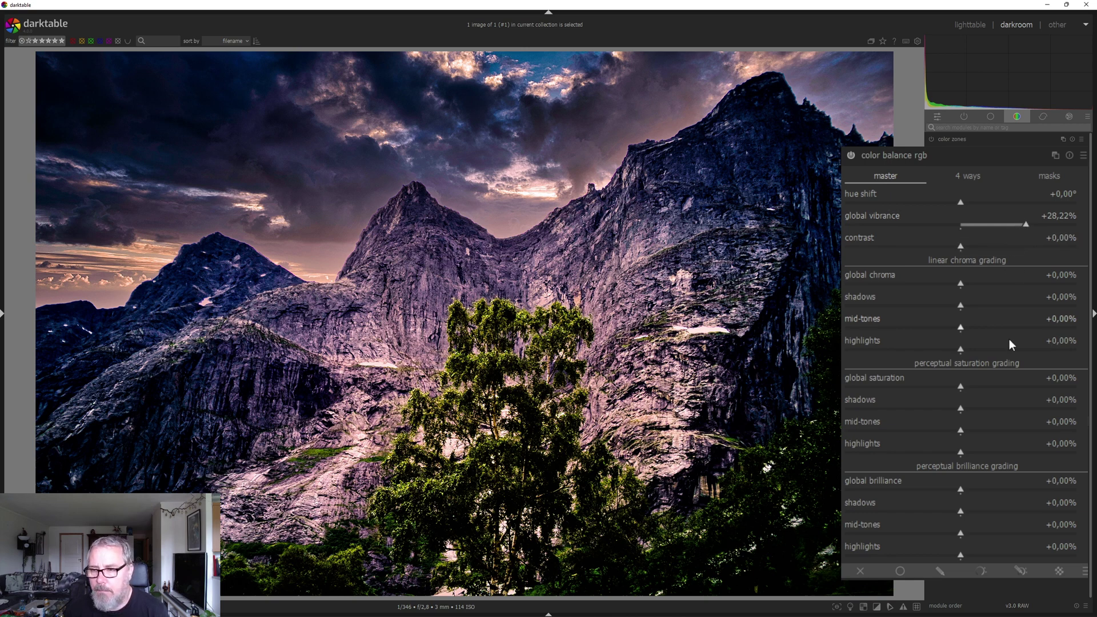
{"action": "left_click", "coordinate": [983, 283]}
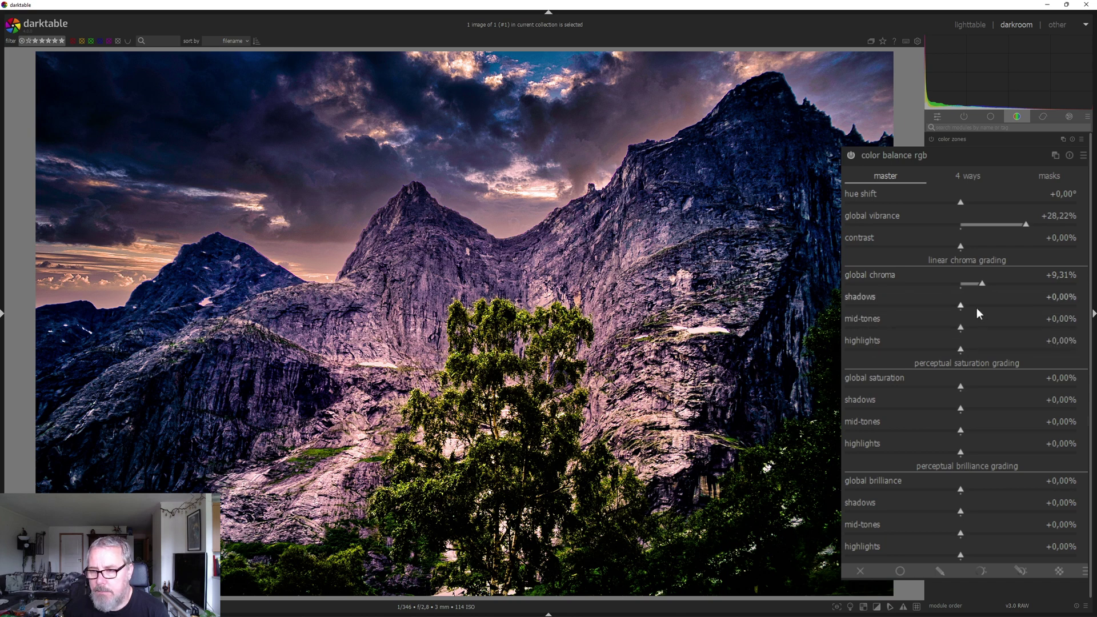
{"action": "left_click", "coordinate": [969, 305]}
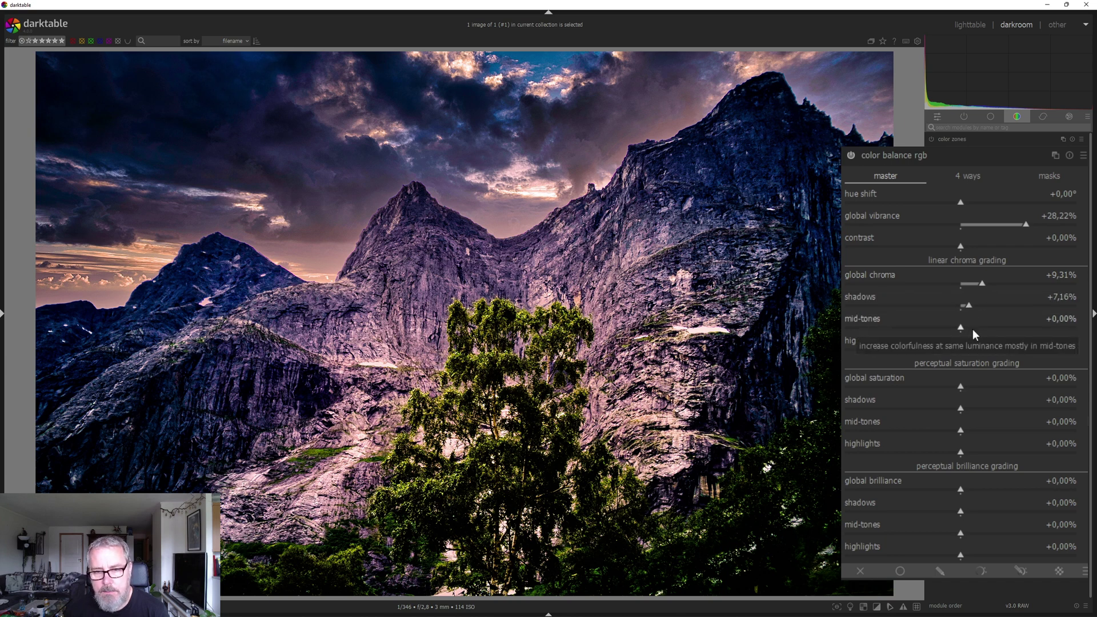
Set perceptual saturation to about 12.32% global, 3.72% shadows and 0.86% mid-tones, and global brilliance to about -10.03%
{"action": "left_click", "coordinate": [975, 385]}
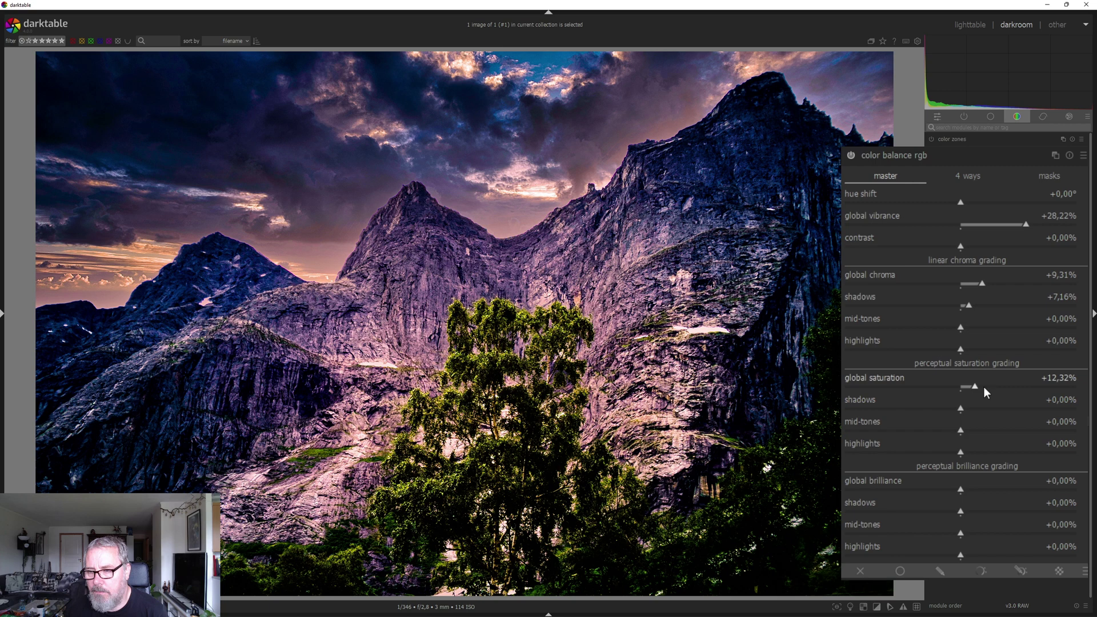
{"action": "mouse_move", "coordinate": [977, 428]}
{"action": "left_mouse_down"}
{"action": "mouse_move", "coordinate": [845, 434]}
{"action": "mouse_move", "coordinate": [1027, 435]}
{"action": "mouse_move", "coordinate": [956, 432]}
{"action": "mouse_move", "coordinate": [999, 406]}
{"action": "mouse_move", "coordinate": [889, 424]}
{"action": "mouse_move", "coordinate": [1027, 423]}
{"action": "mouse_move", "coordinate": [965, 427]}
{"action": "left_mouse_up"}
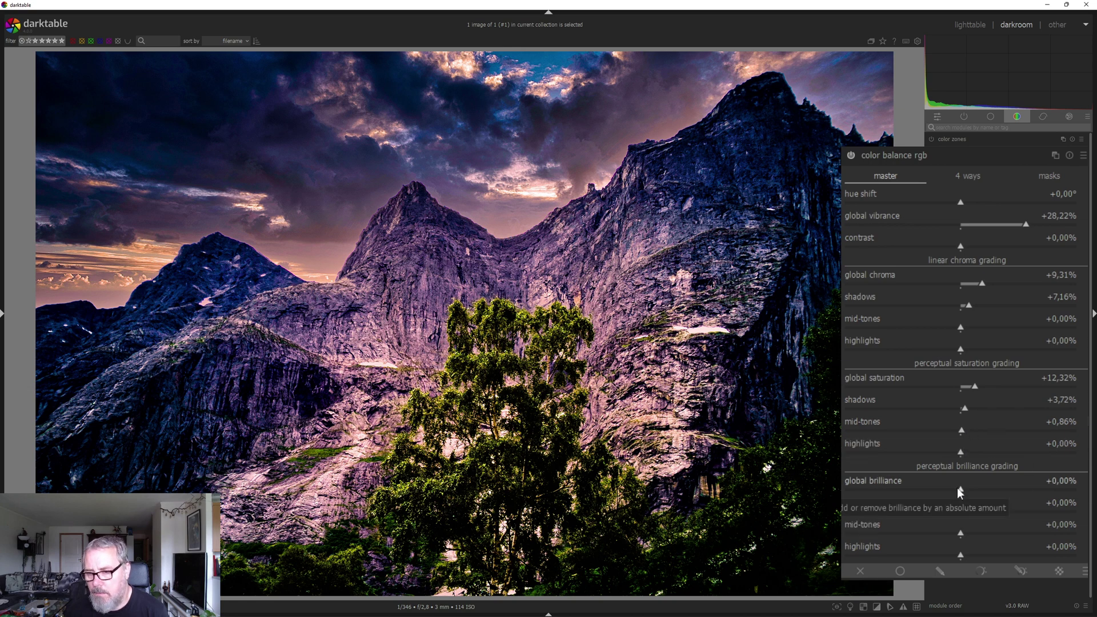
{"action": "mouse_move", "coordinate": [960, 489]}
{"action": "left_mouse_down"}
{"action": "mouse_move", "coordinate": [988, 485]}
{"action": "mouse_move", "coordinate": [949, 488]}
{"action": "left_mouse_up"}
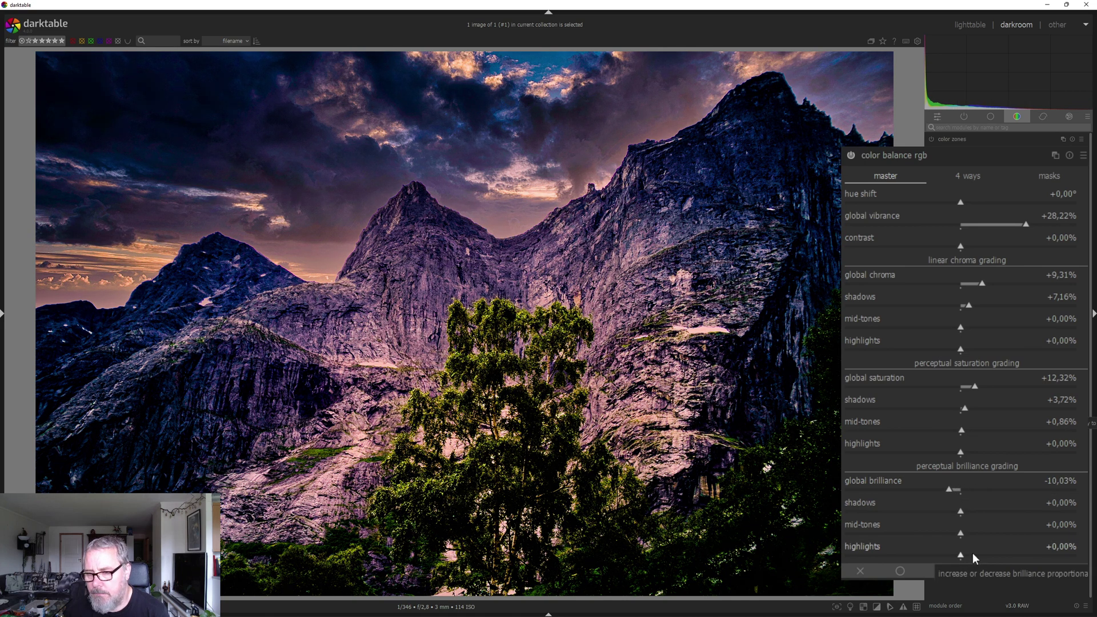
Set perceptual brilliance to about 15.19% highlights, 4.87% shadows and -21.49% mid-tones, then collapse color balance rgb
{"action": "mouse_move", "coordinate": [973, 553]}
{"action": "left_mouse_down"}
{"action": "mouse_move", "coordinate": [996, 556]}
{"action": "mouse_move", "coordinate": [979, 557]}
{"action": "left_mouse_up"}
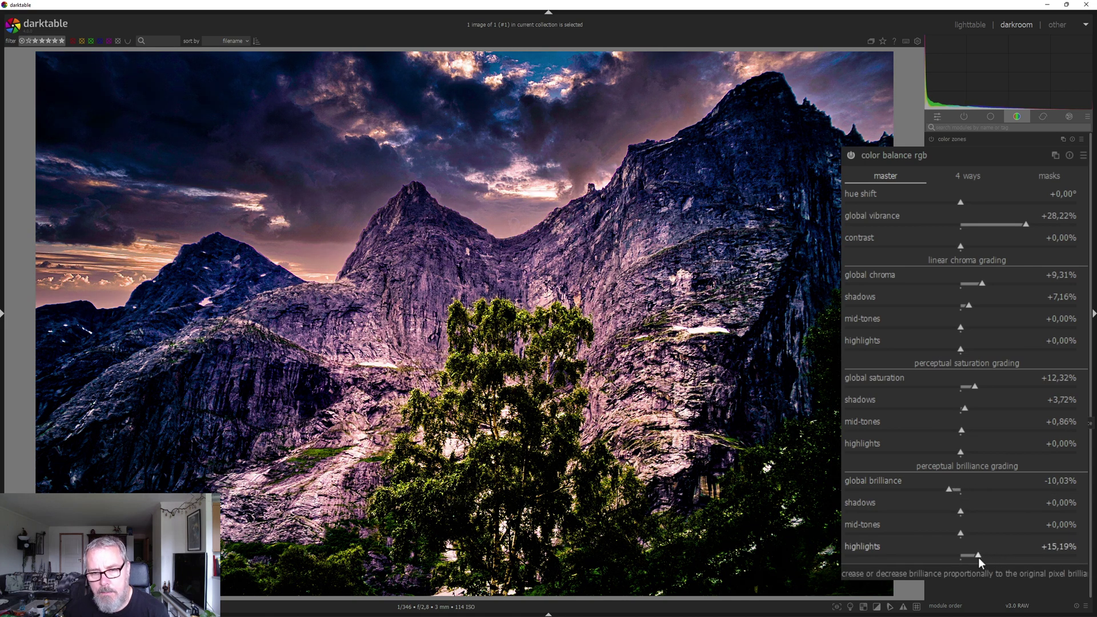
{"action": "left_click", "coordinate": [962, 512]}
{"action": "left_click_drag", "start_coordinate": [962, 512], "coordinate": [930, 539]}
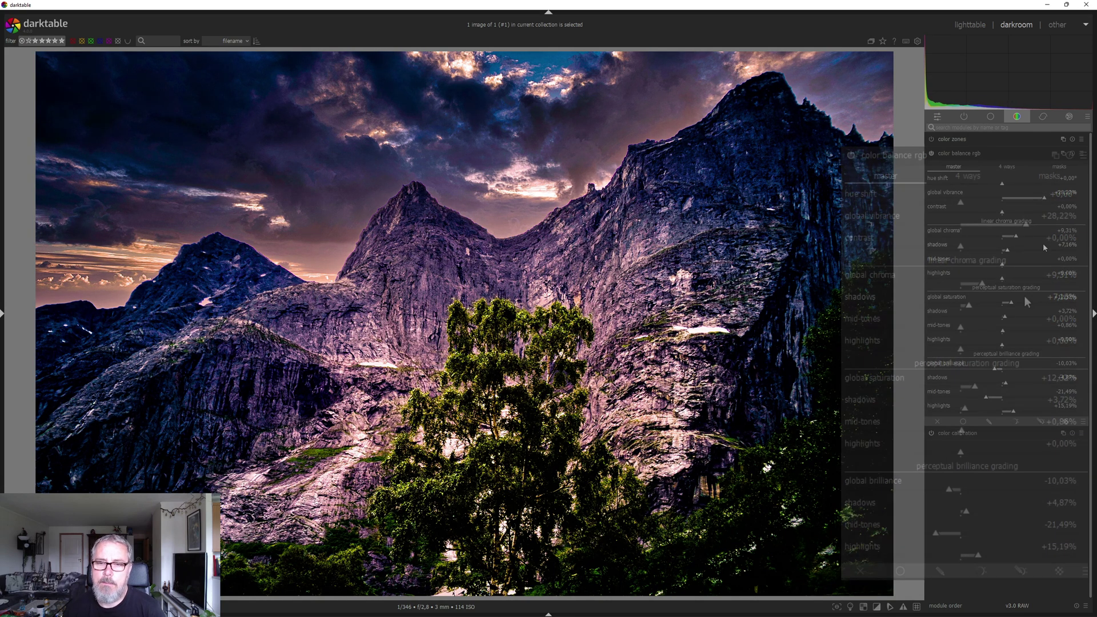
{"action": "left_click", "coordinate": [1006, 155]}
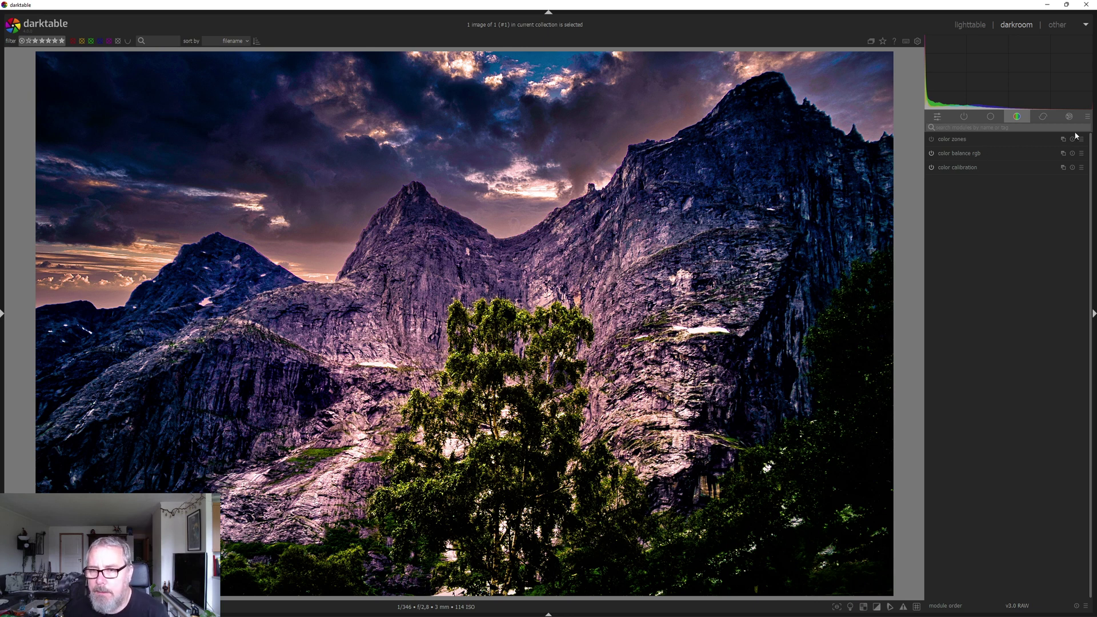
Open the color zones module and apply its black & white film preset to the photo
{"action": "left_click", "coordinate": [989, 140]}
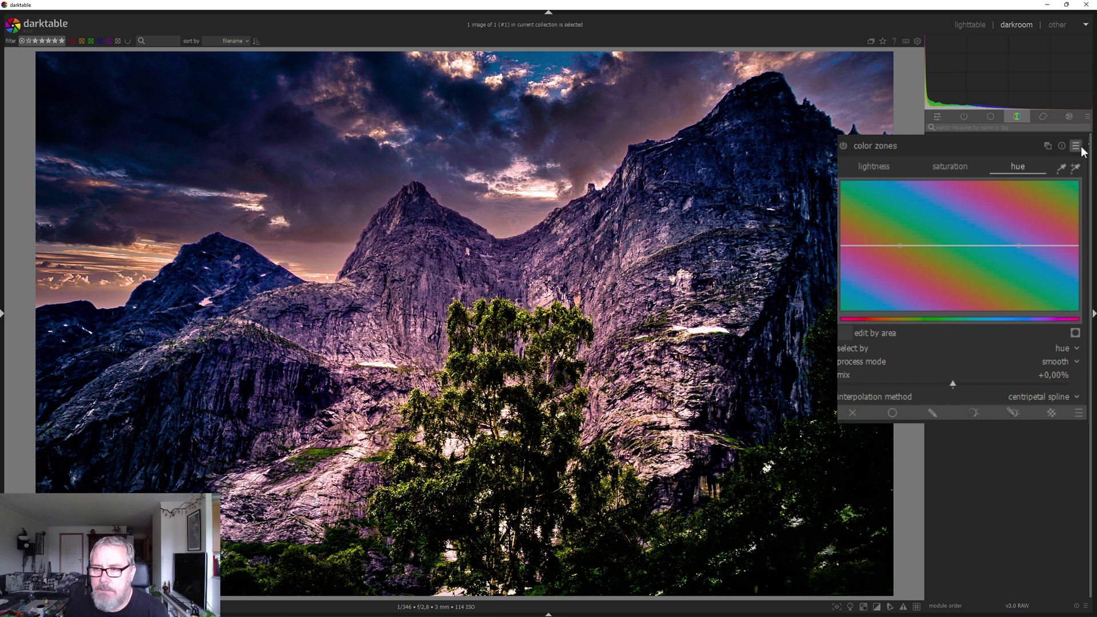
{"action": "left_click", "coordinate": [1076, 147]}
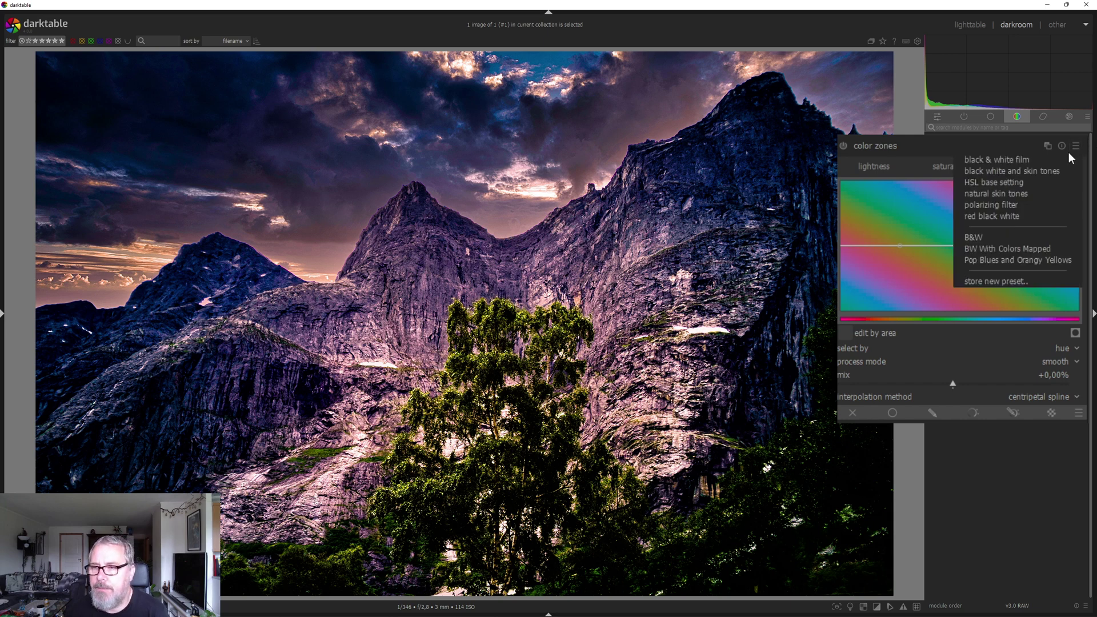
{"action": "left_click", "coordinate": [923, 146]}
{"action": "left_click", "coordinate": [926, 169]}
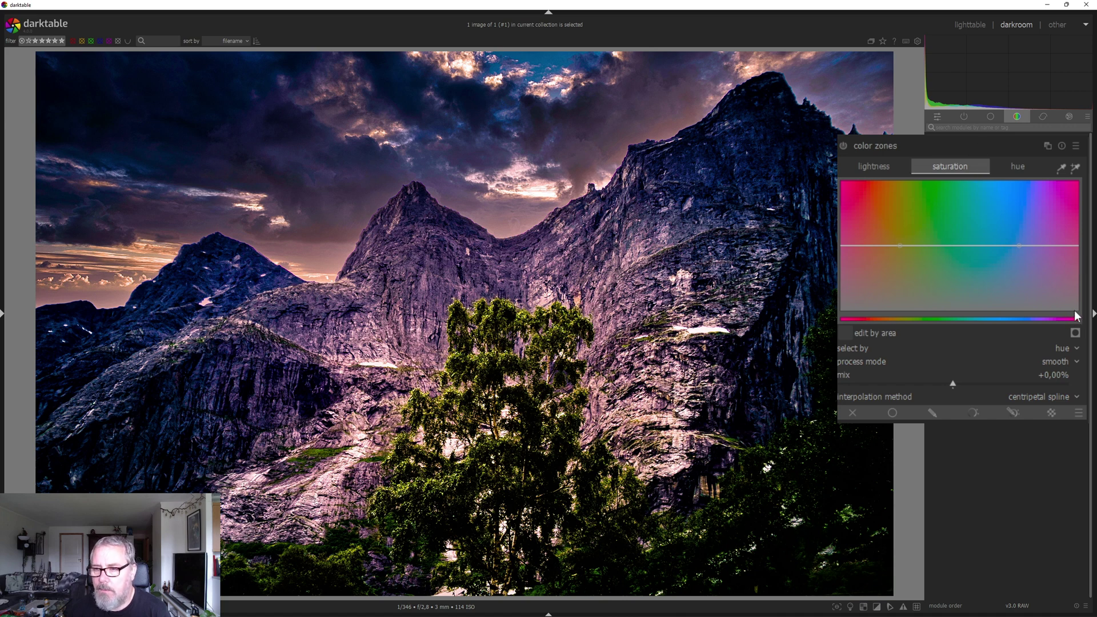
{"action": "left_click", "coordinate": [1078, 147]}
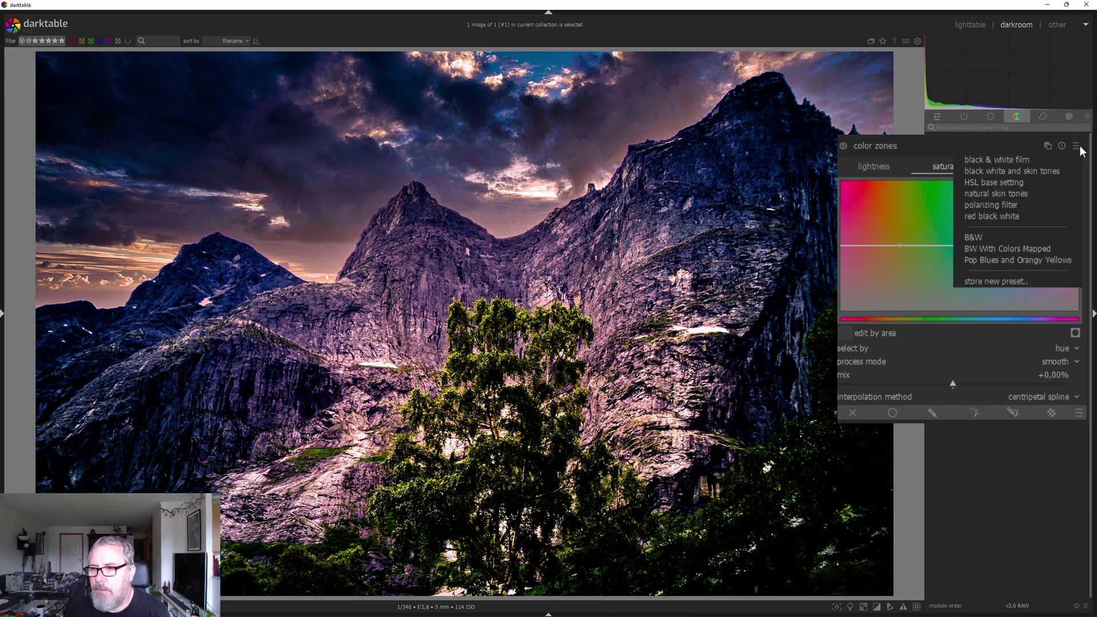
{"action": "left_click", "coordinate": [1044, 162]}
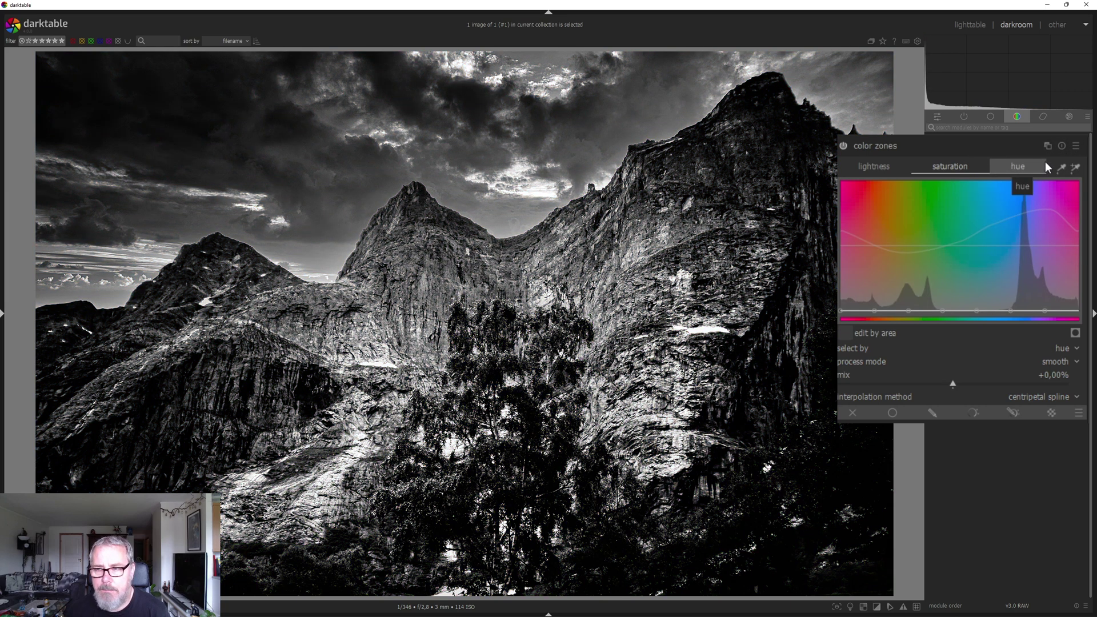
Try the black white and skin tones preset in color zones, then reapply black & white film
{"action": "left_click", "coordinate": [1076, 147]}
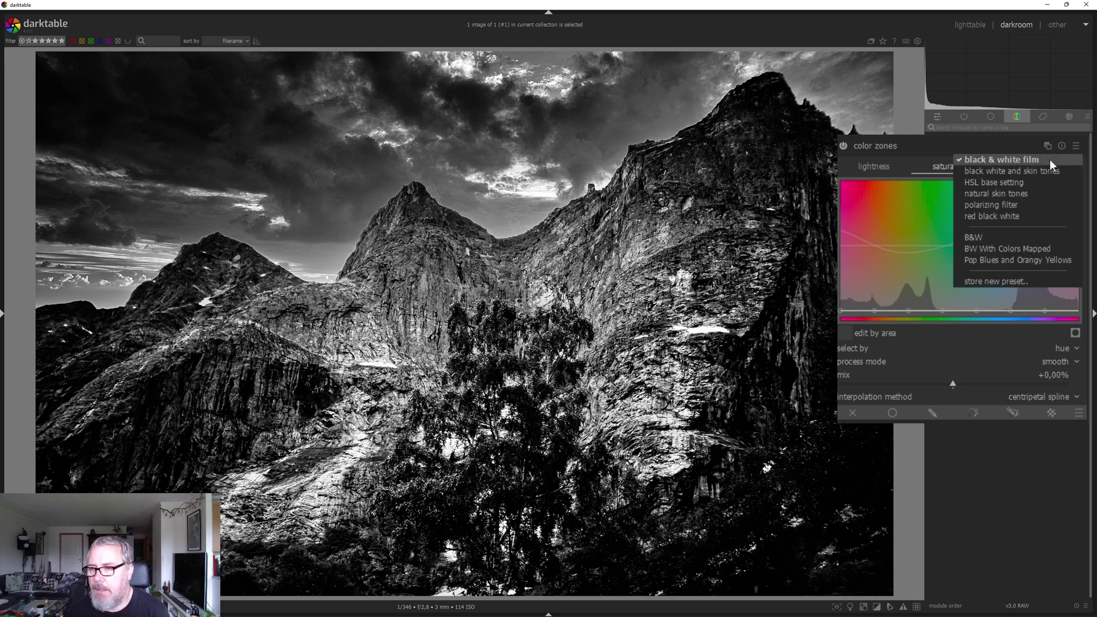
{"action": "left_click", "coordinate": [1039, 172]}
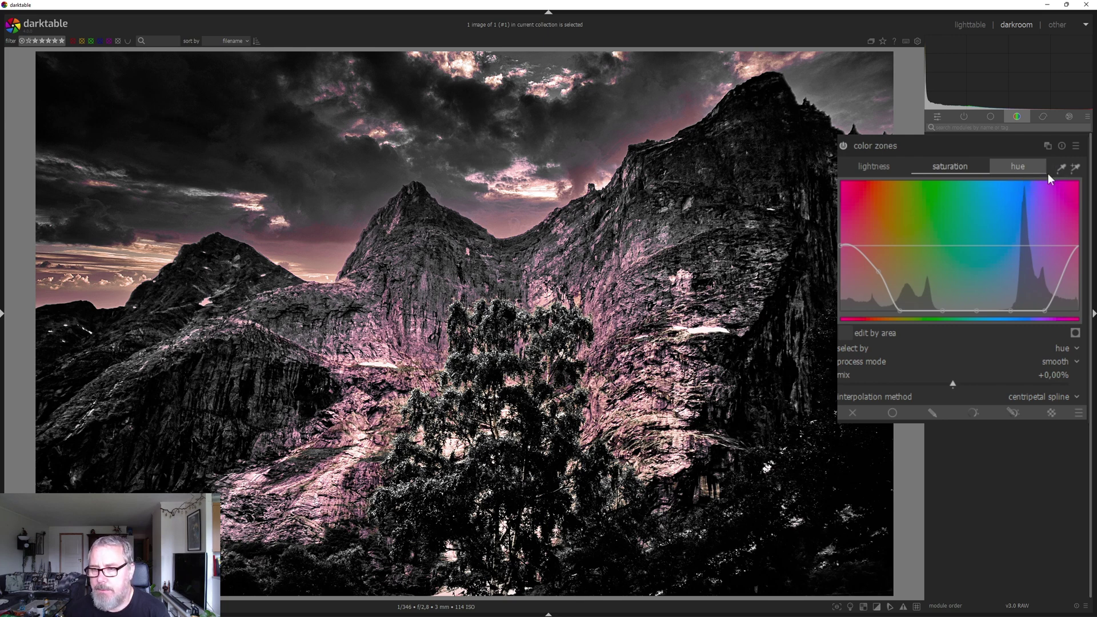
{"action": "left_click", "coordinate": [1075, 146]}
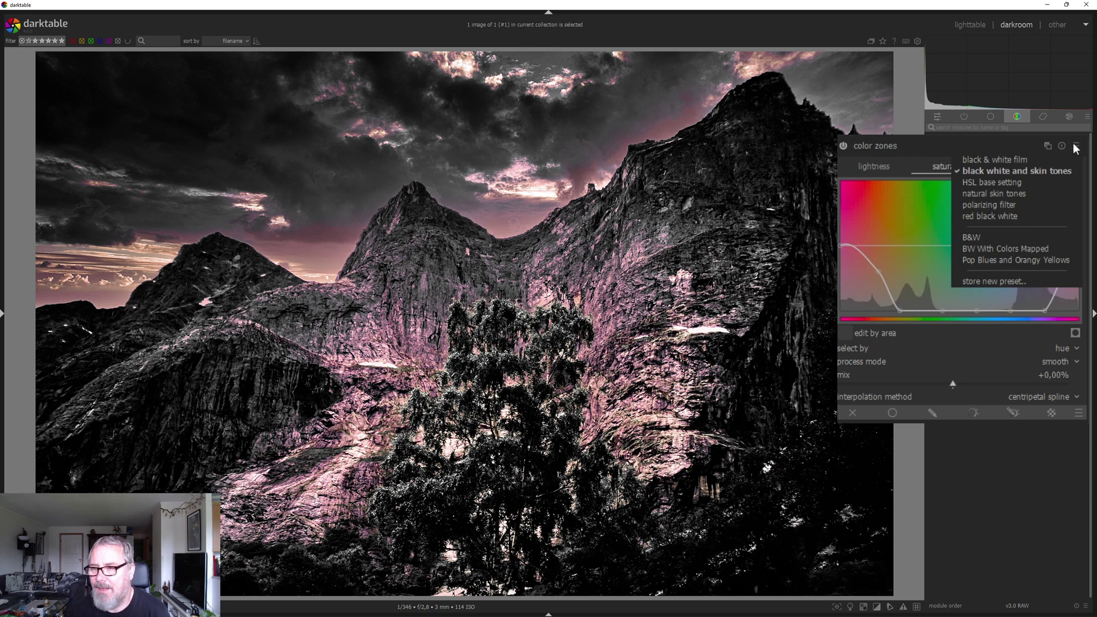
{"action": "left_click", "coordinate": [1033, 159]}
{"action": "key", "text": "ctrl+z"}
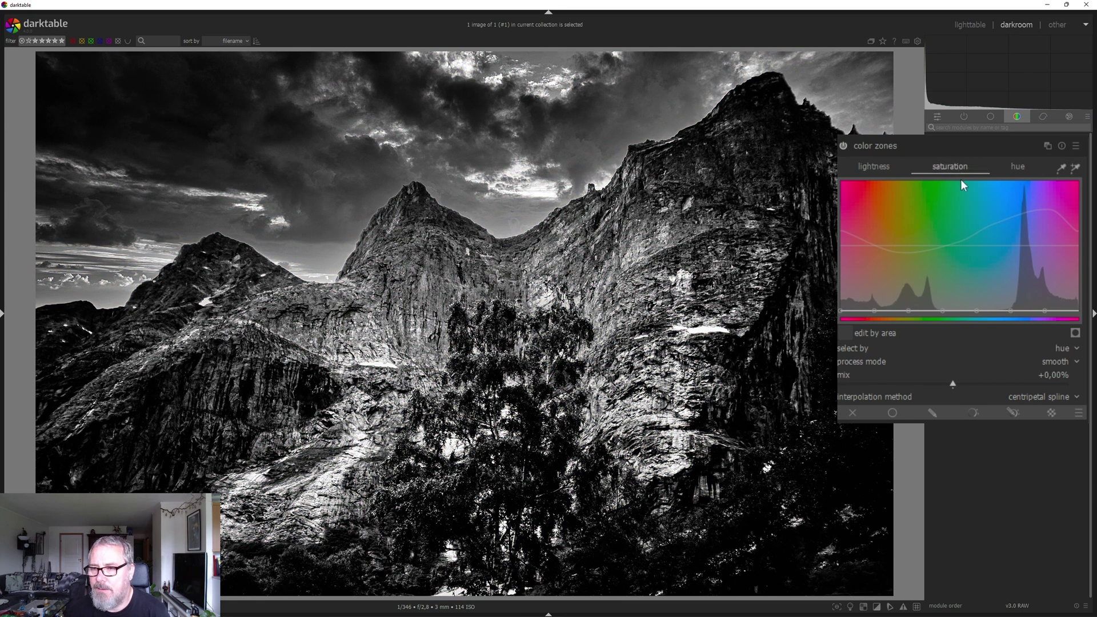
Pull down the color zones lightness curve across the yellow, green and aqua hues, then collapse the module
{"action": "left_click", "coordinate": [880, 166]}
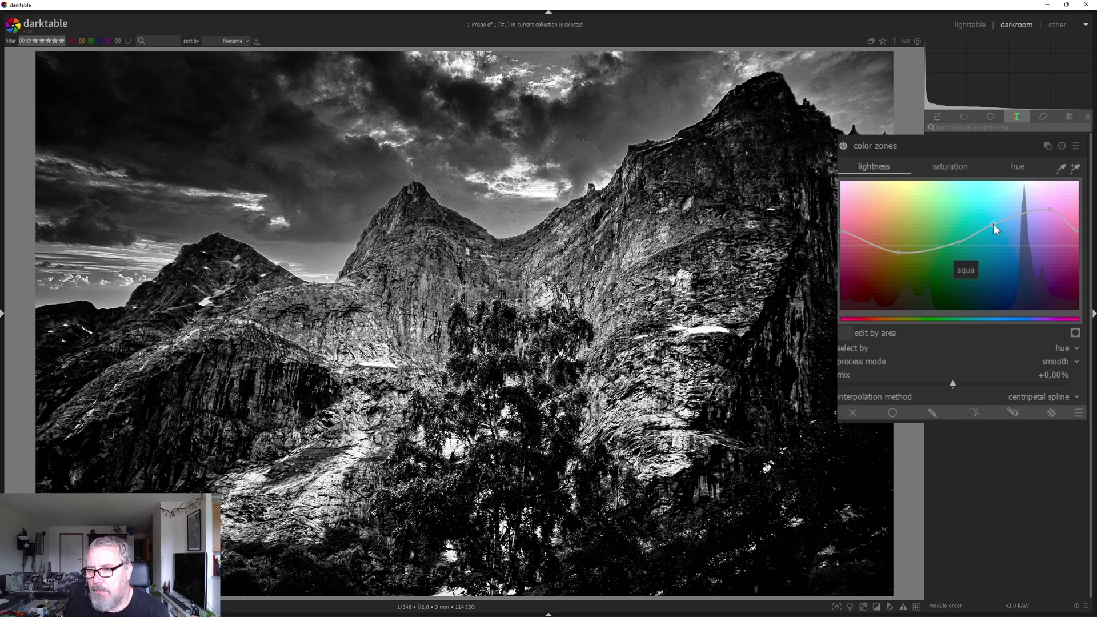
{"action": "left_click_drag", "start_coordinate": [993, 224], "coordinate": [952, 286]}
{"action": "mouse_move", "coordinate": [899, 254]}
{"action": "left_mouse_down"}
{"action": "mouse_move", "coordinate": [907, 221]}
{"action": "mouse_move", "coordinate": [889, 270]}
{"action": "left_mouse_up"}
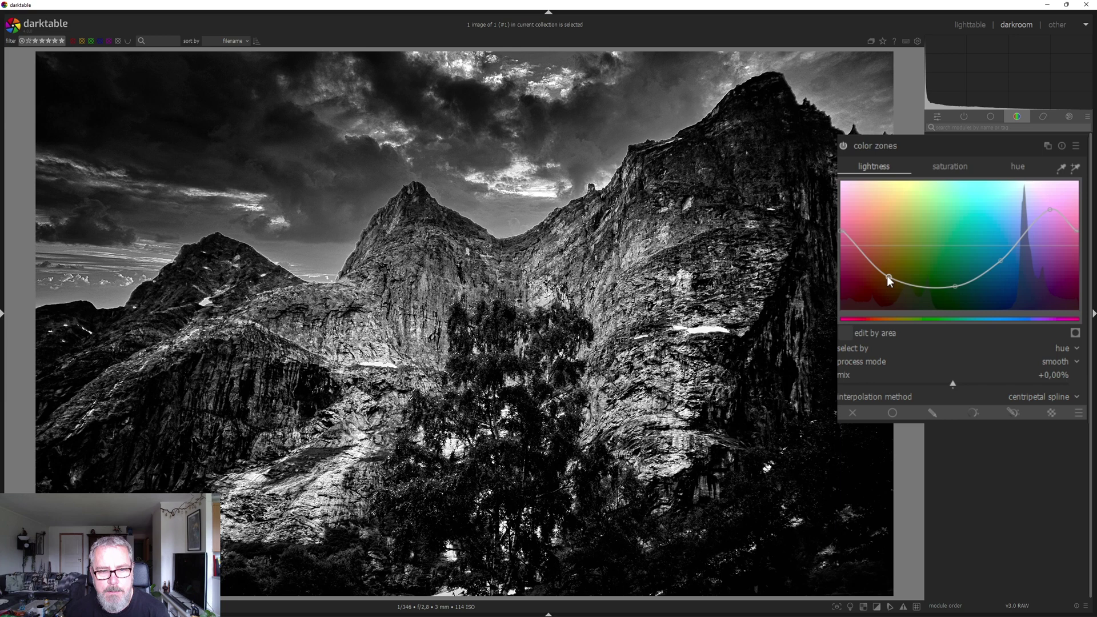
{"action": "left_click_drag", "start_coordinate": [888, 278], "coordinate": [891, 280]}
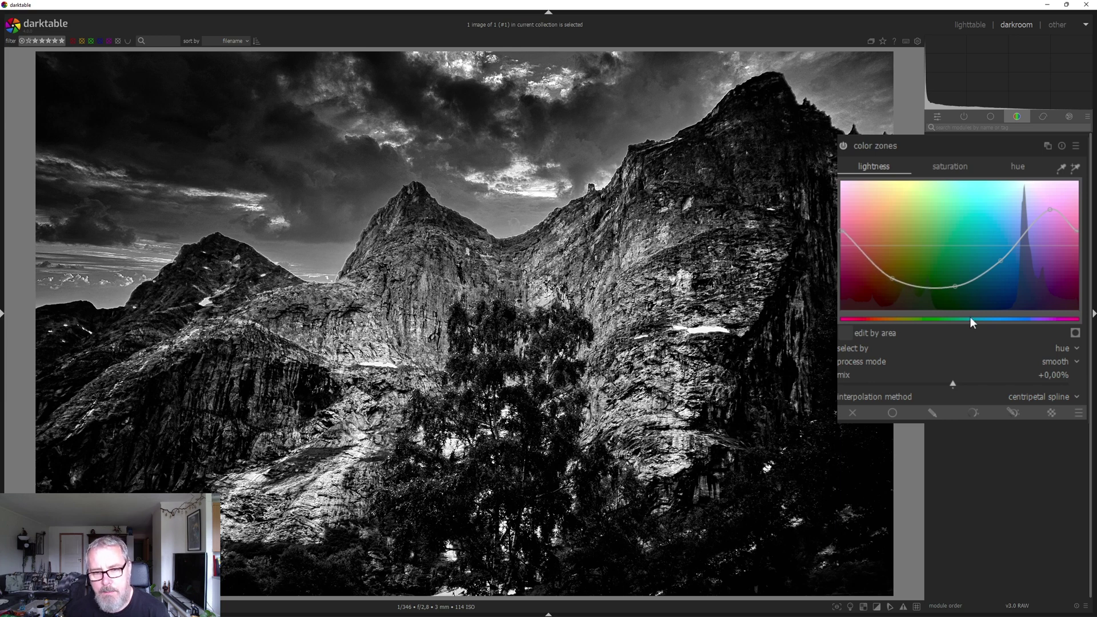
{"action": "left_click", "coordinate": [984, 147]}
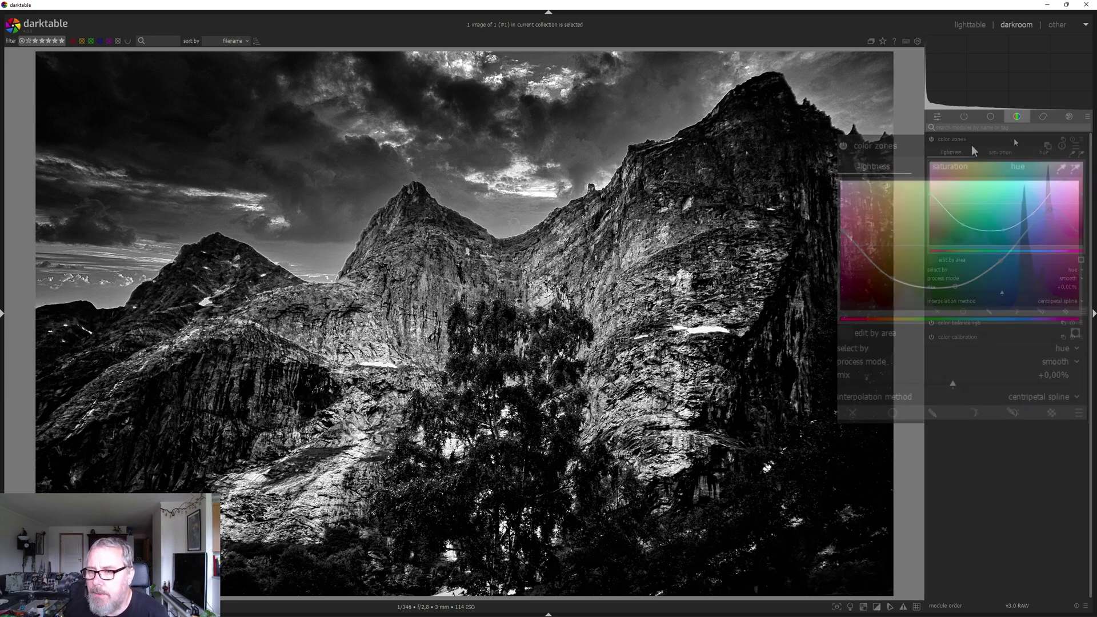
In filmic rgb's look settings, set the shadows-highlights balance to about 13.04% and contrast to 1.374, then collapse the module
{"action": "left_click", "coordinate": [991, 116]}
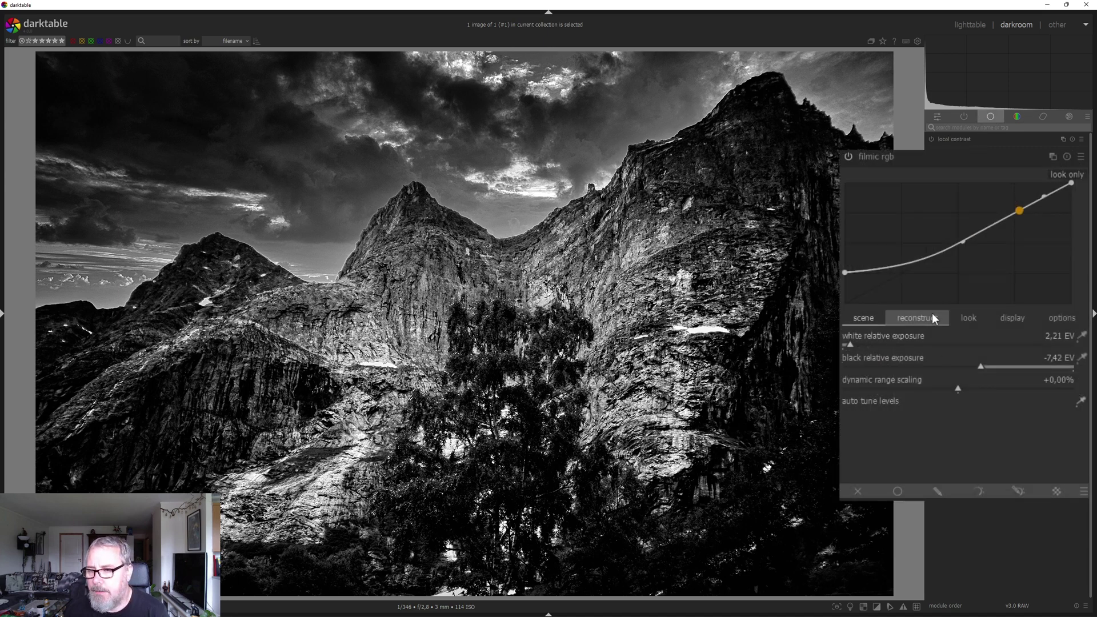
{"action": "left_click", "coordinate": [968, 317]}
{"action": "left_click", "coordinate": [988, 390]}
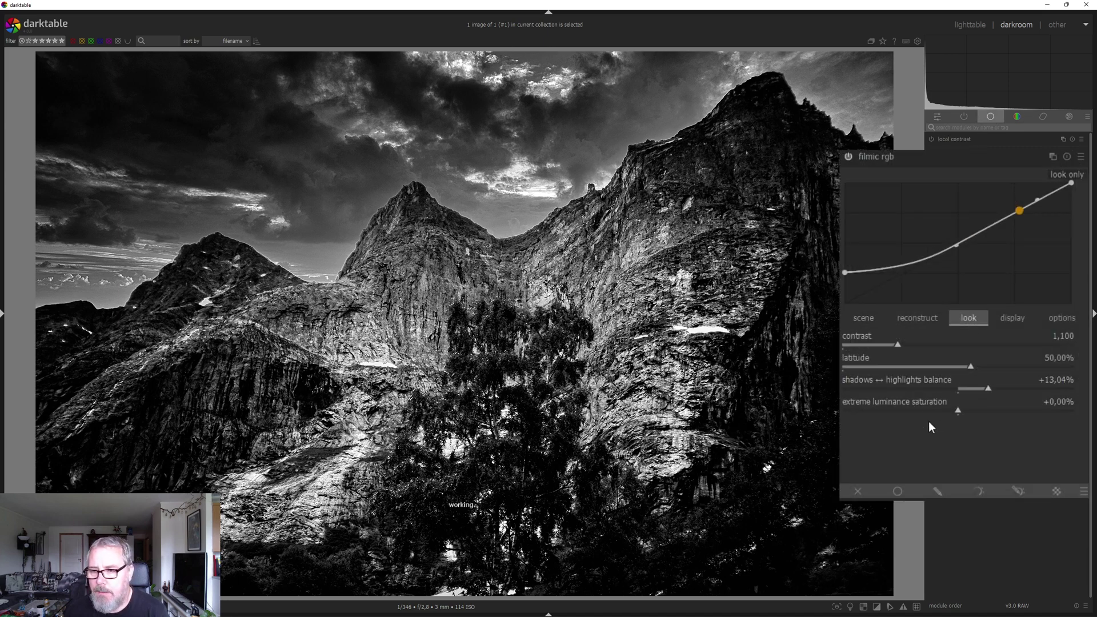
{"action": "left_click", "coordinate": [914, 343]}
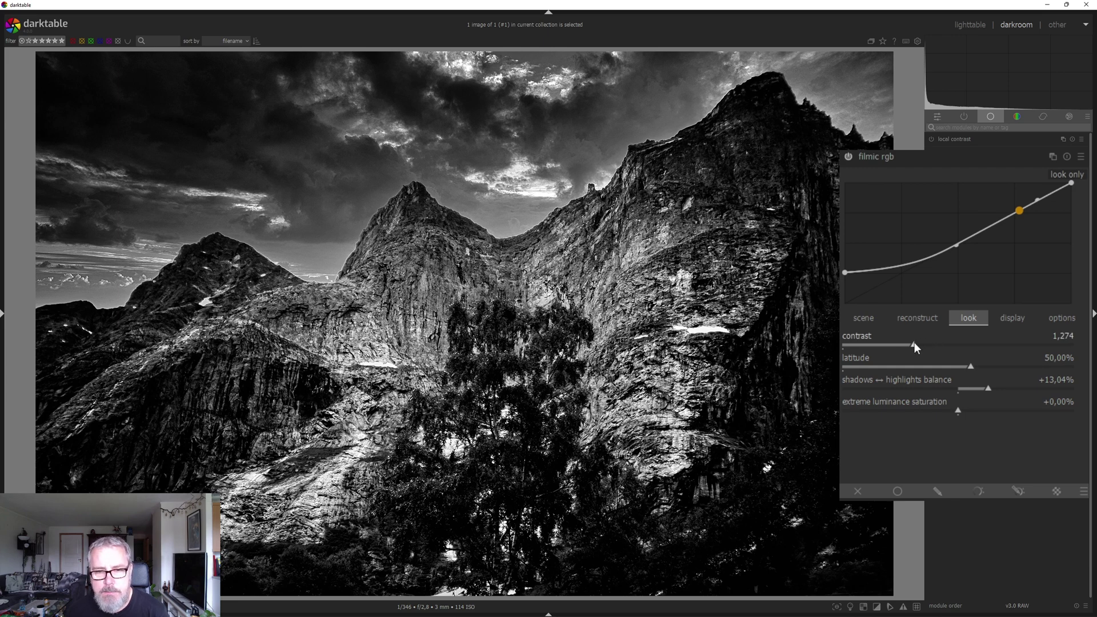
{"action": "mouse_move", "coordinate": [914, 343]}
{"action": "left_mouse_down"}
{"action": "mouse_move", "coordinate": [960, 351]}
{"action": "mouse_move", "coordinate": [924, 357]}
{"action": "left_mouse_up"}
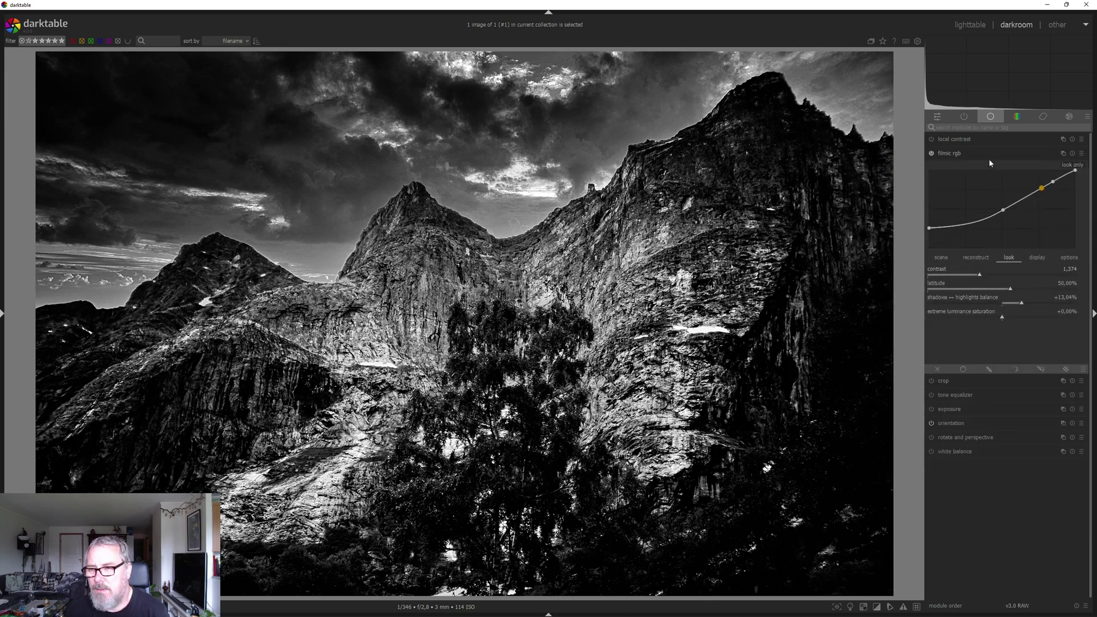
{"action": "left_click", "coordinate": [991, 155]}
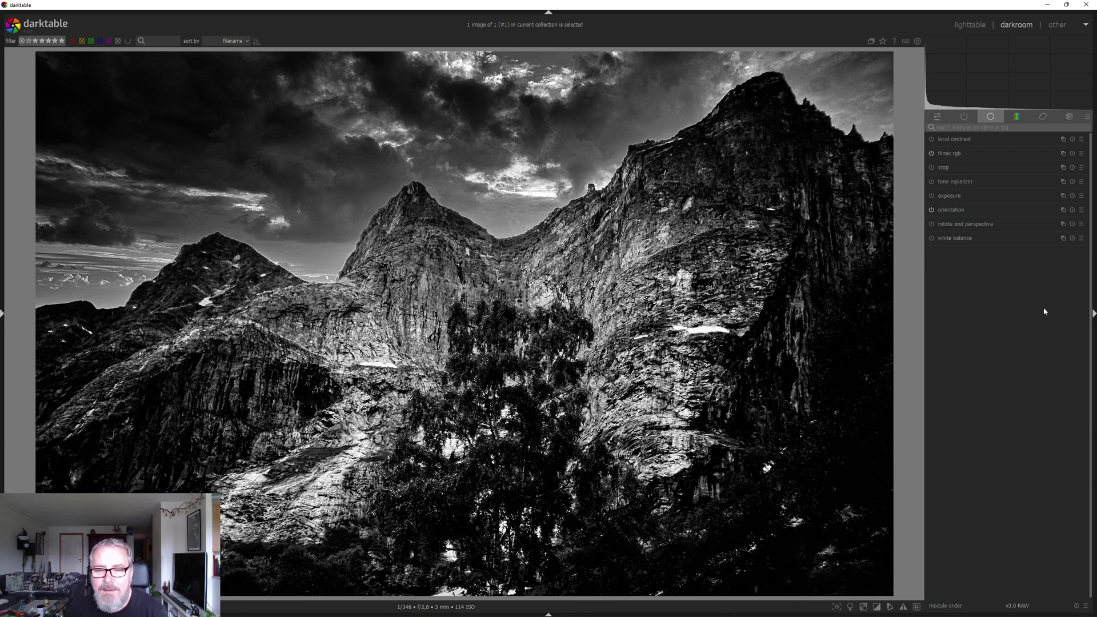
Compare the orientation, color balance rgb and latest filmic rgb states in the editing history
{"action": "left_click", "coordinate": [2, 313]}
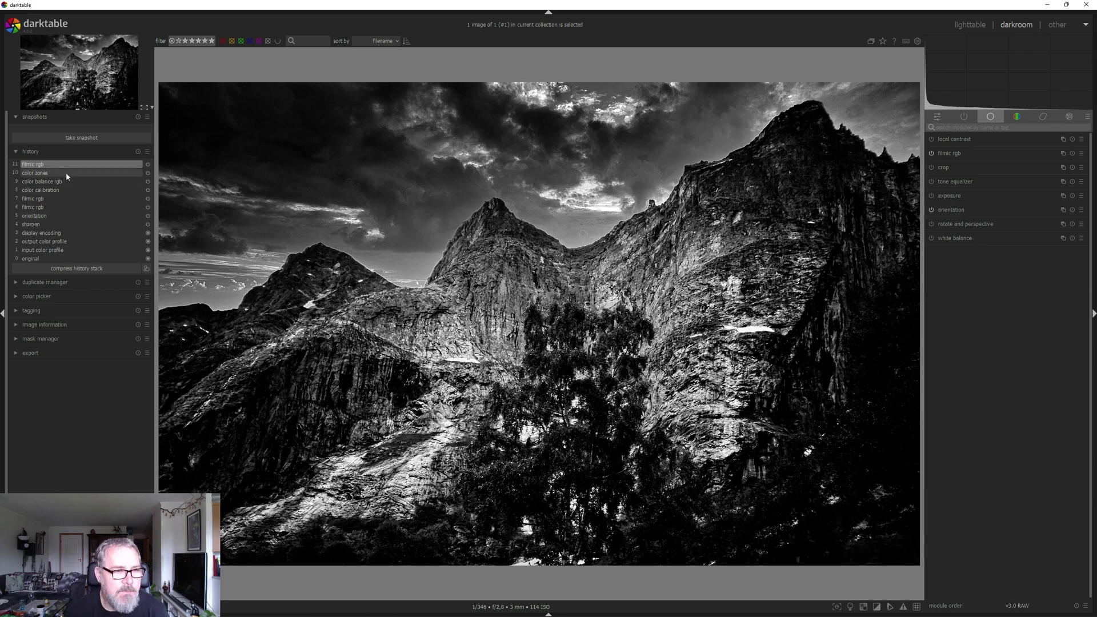
{"action": "left_click", "coordinate": [62, 216]}
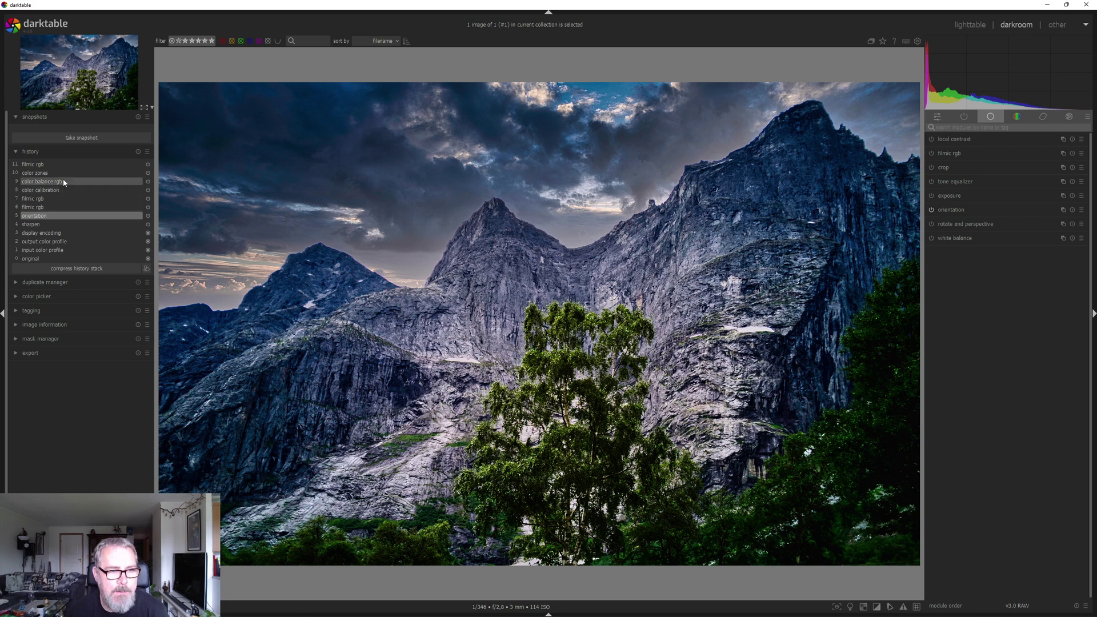
{"action": "left_click", "coordinate": [64, 182]}
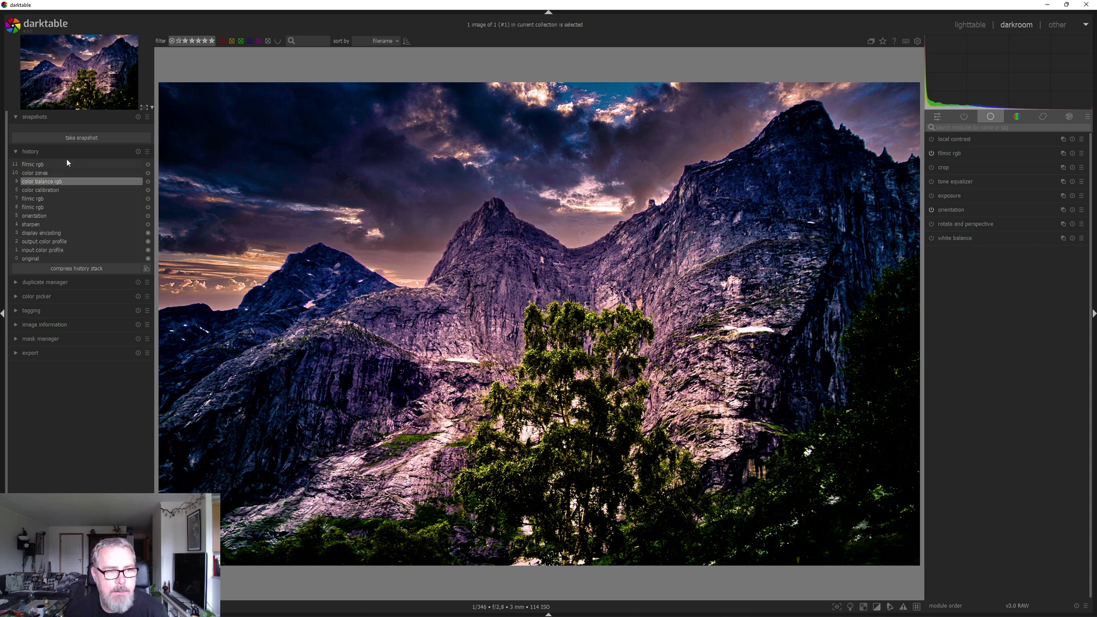
{"action": "left_click", "coordinate": [66, 164]}
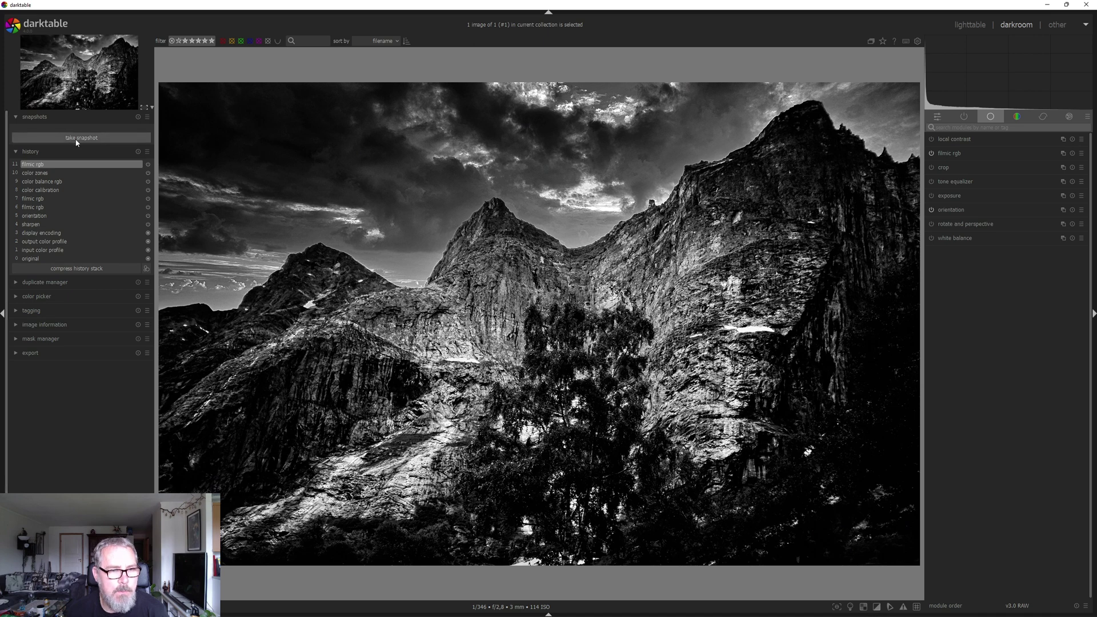
Take a snapshot of the orientation history state and compare it in split view with the latest filmic rgb edit
{"action": "left_click", "coordinate": [65, 215]}
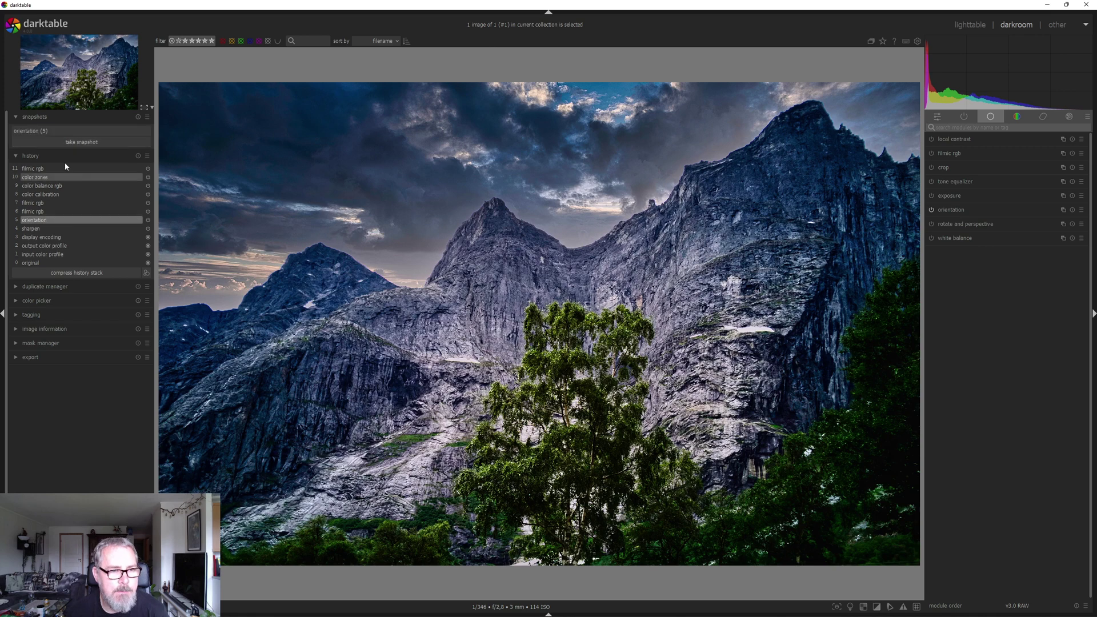
{"action": "left_click", "coordinate": [58, 169]}
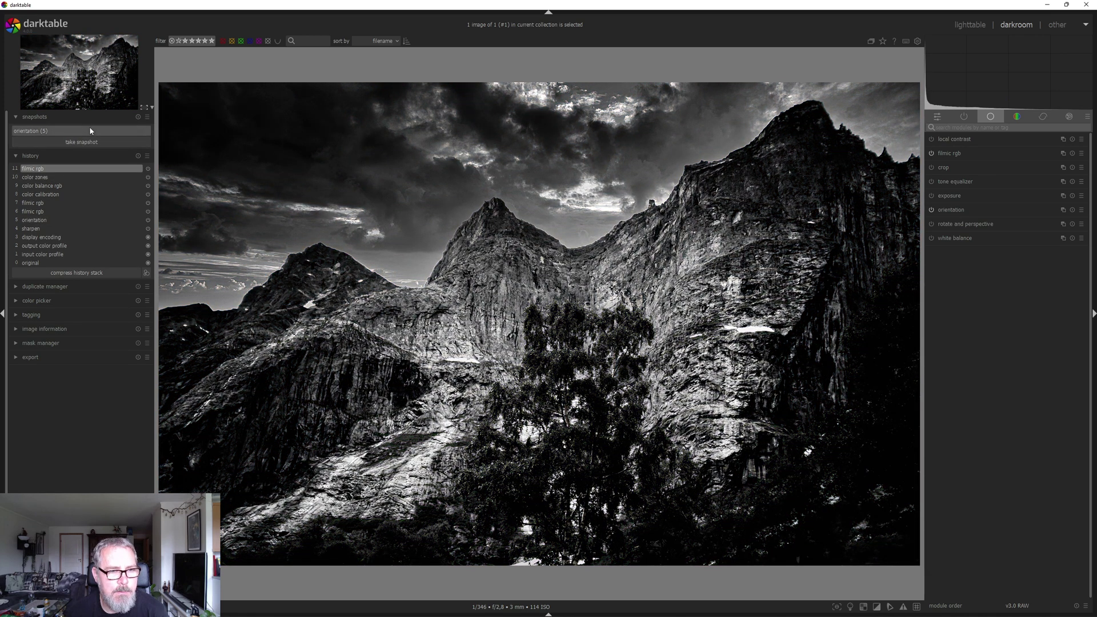
{"action": "left_click", "coordinate": [89, 130]}
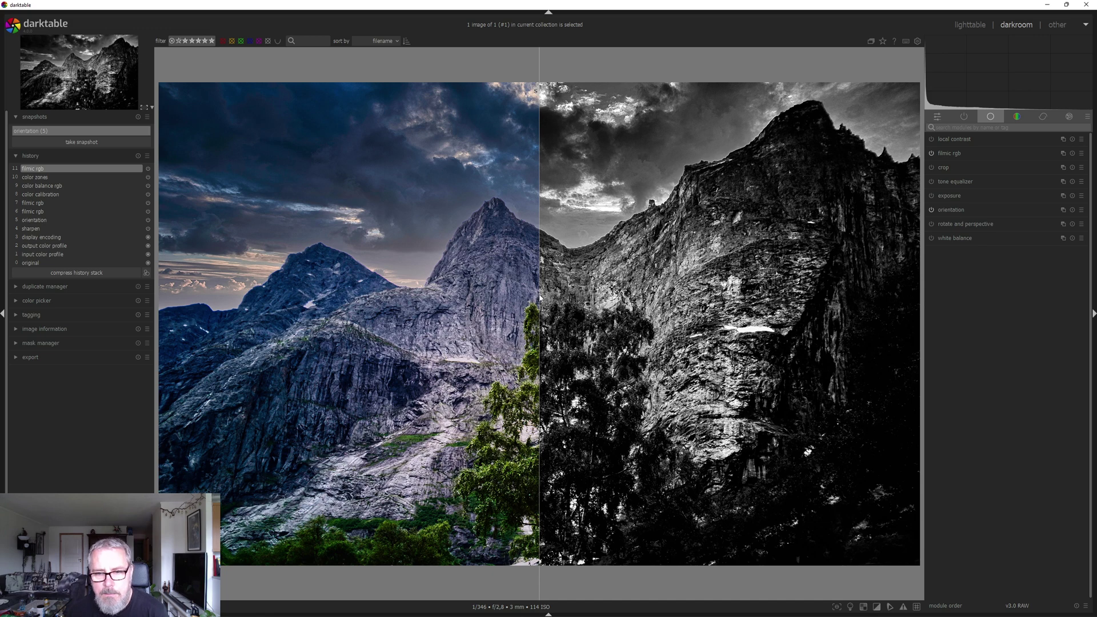
{"action": "left_click_drag", "start_coordinate": [539, 300], "coordinate": [196, 343]}
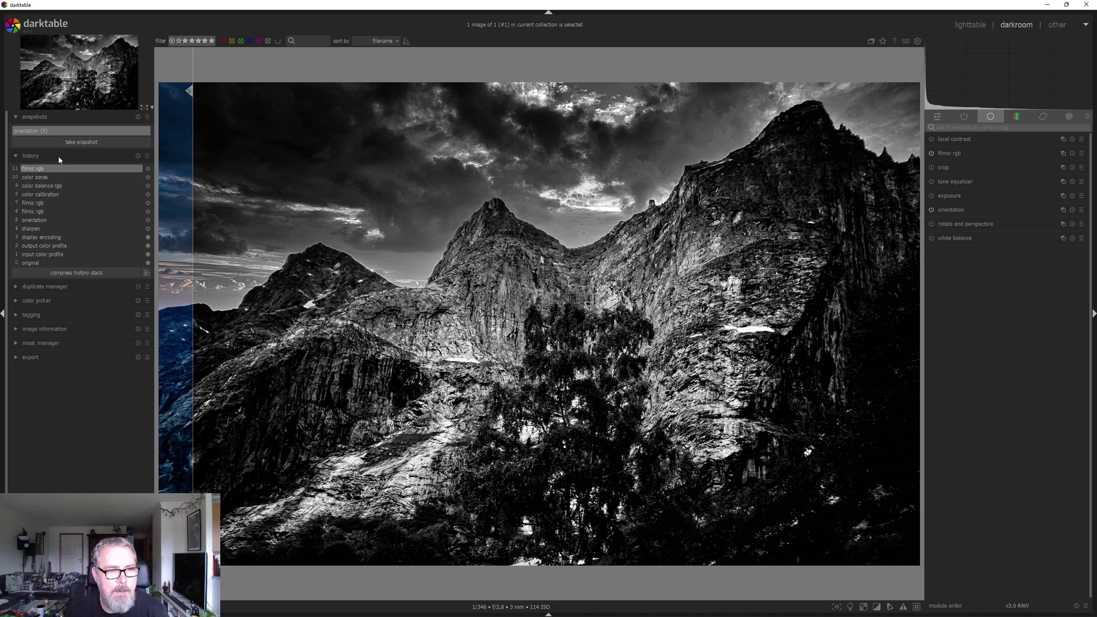
{"action": "left_click", "coordinate": [61, 131]}
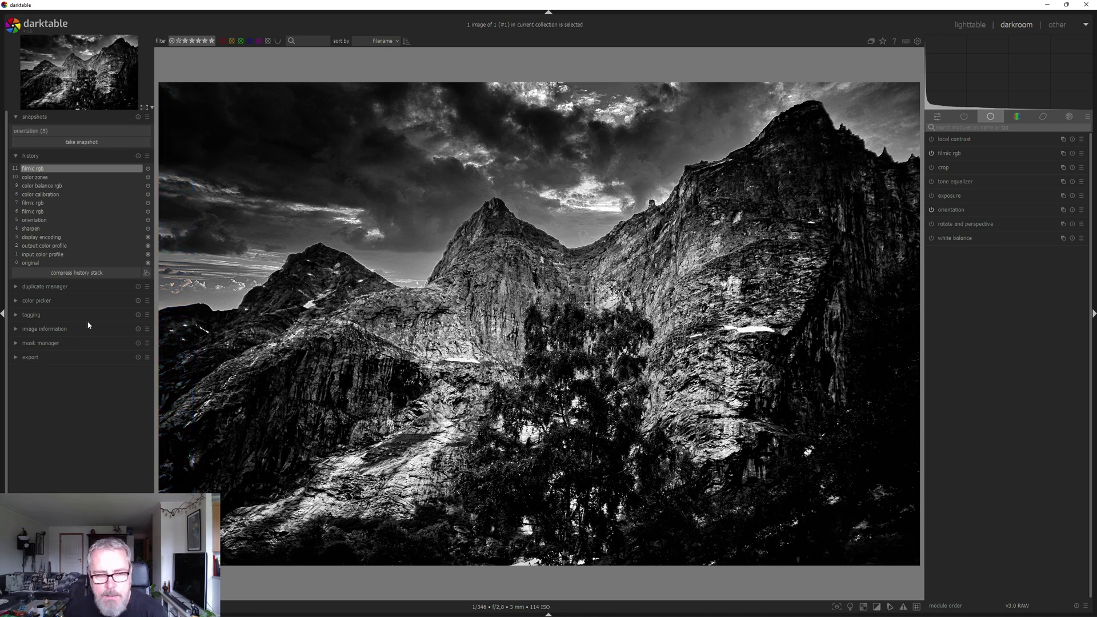
{"action": "left_click", "coordinate": [3, 314]}
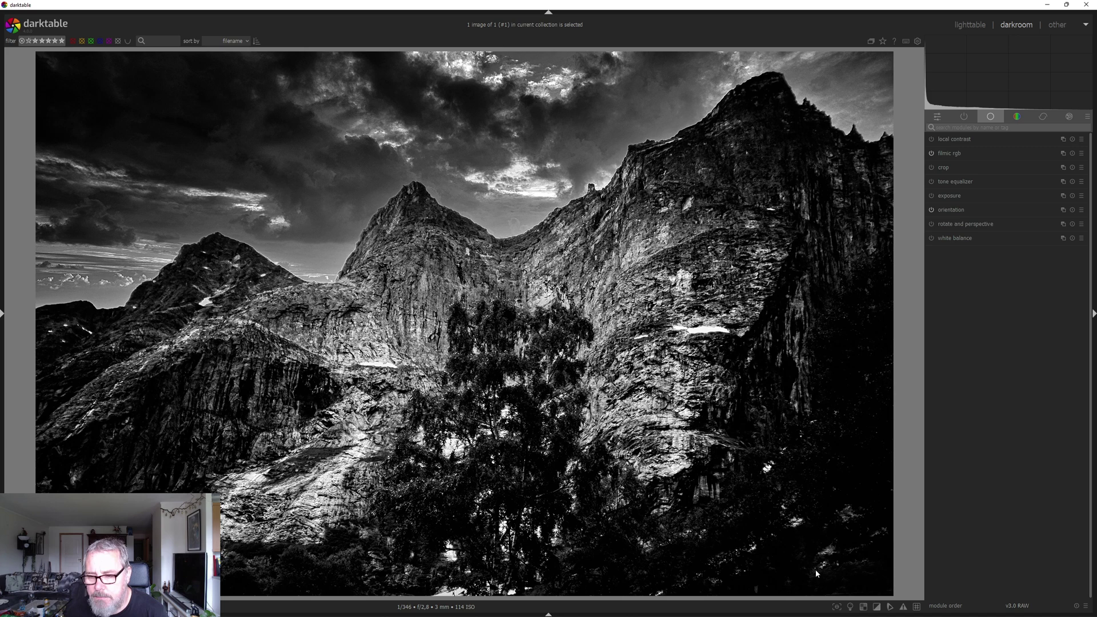
With color assessment conditions on, find the diffuse or sharpen module and apply its "add local contrast" preset
{"action": "left_click", "coordinate": [851, 607]}
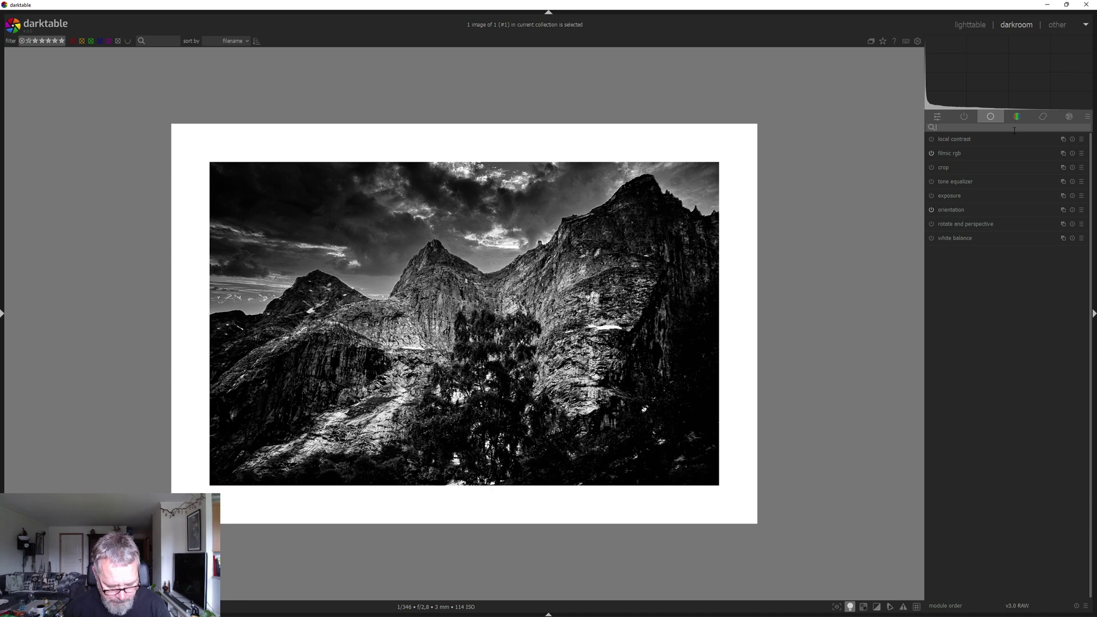
{"action": "type", "text": "dif"}
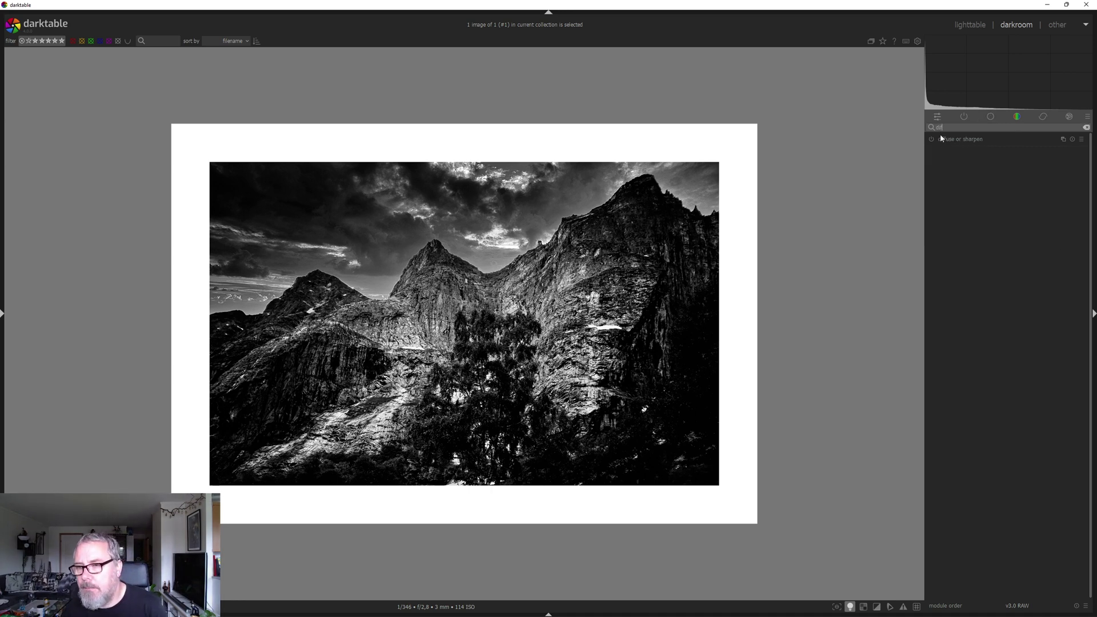
{"action": "left_click", "coordinate": [940, 140]}
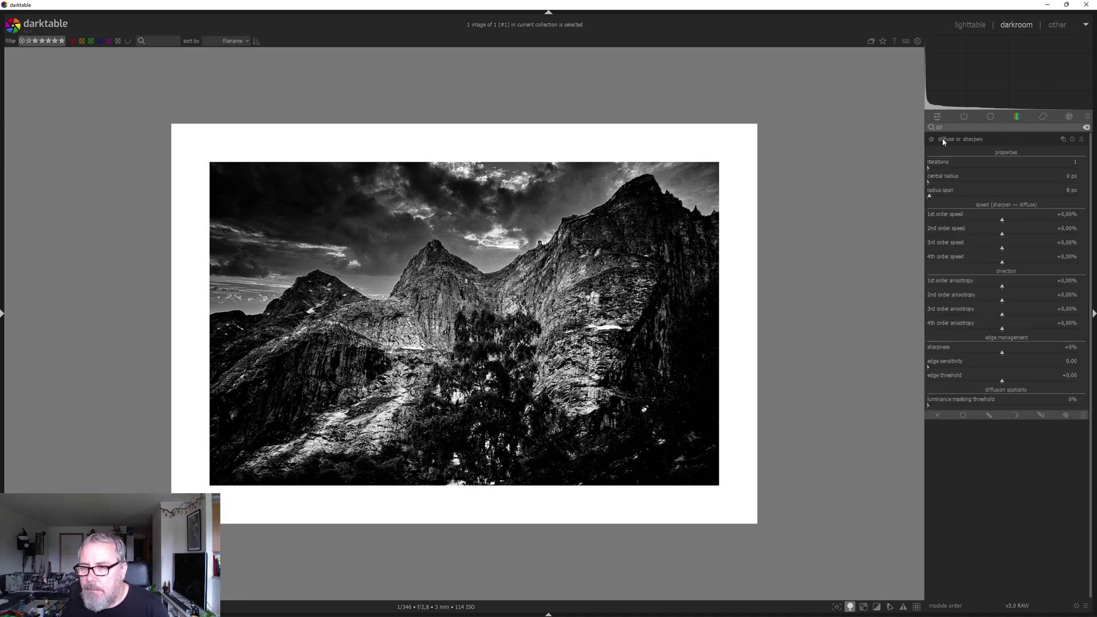
{"action": "left_click", "coordinate": [1076, 144]}
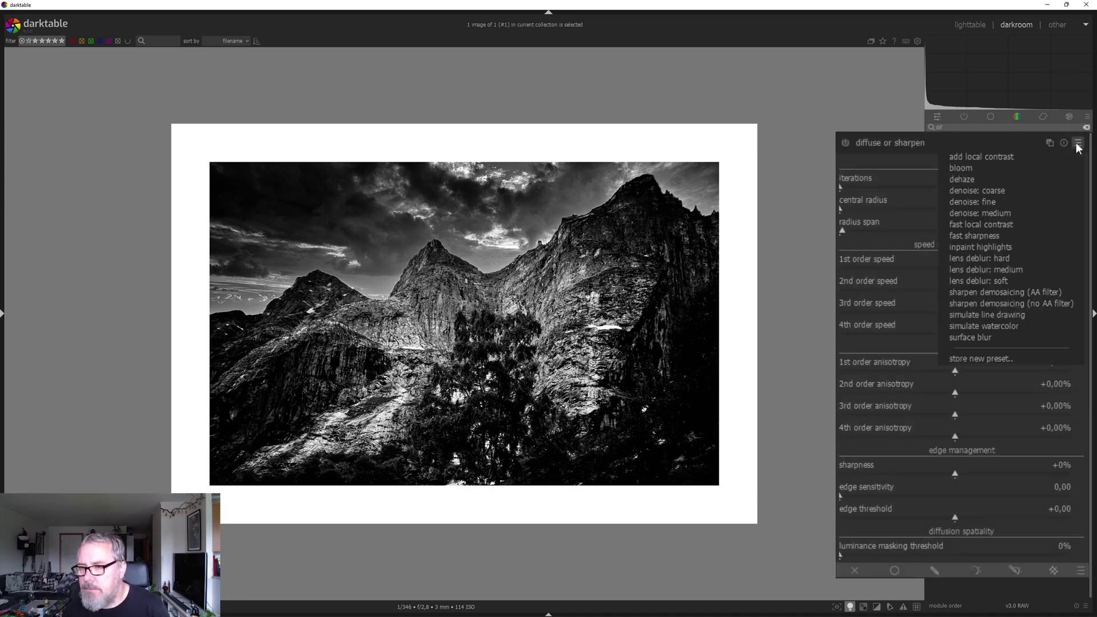
{"action": "left_click", "coordinate": [1029, 157]}
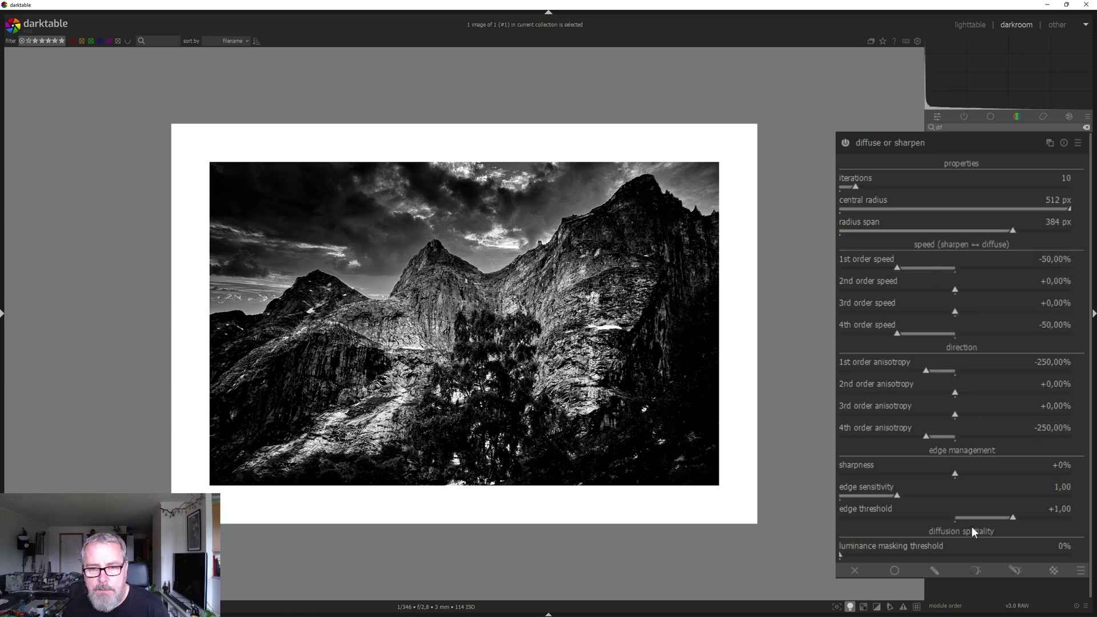
Leave color assessment mode, compare the image with diffuse or sharpen off and on, and collapse the module
{"action": "left_click", "coordinate": [851, 608]}
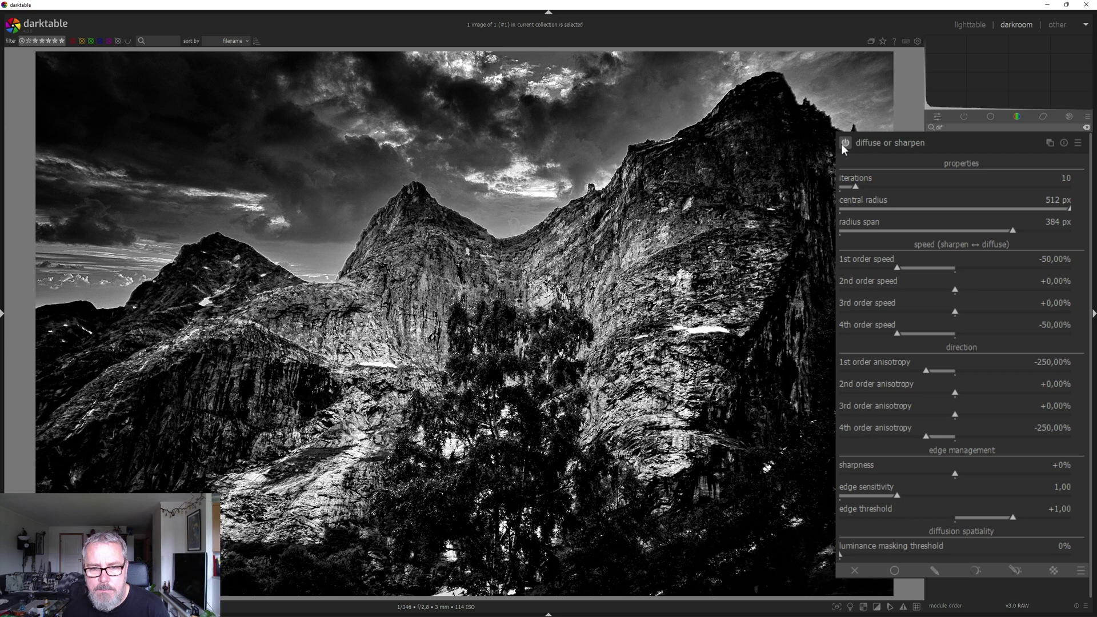
{"action": "left_click", "coordinate": [843, 144]}
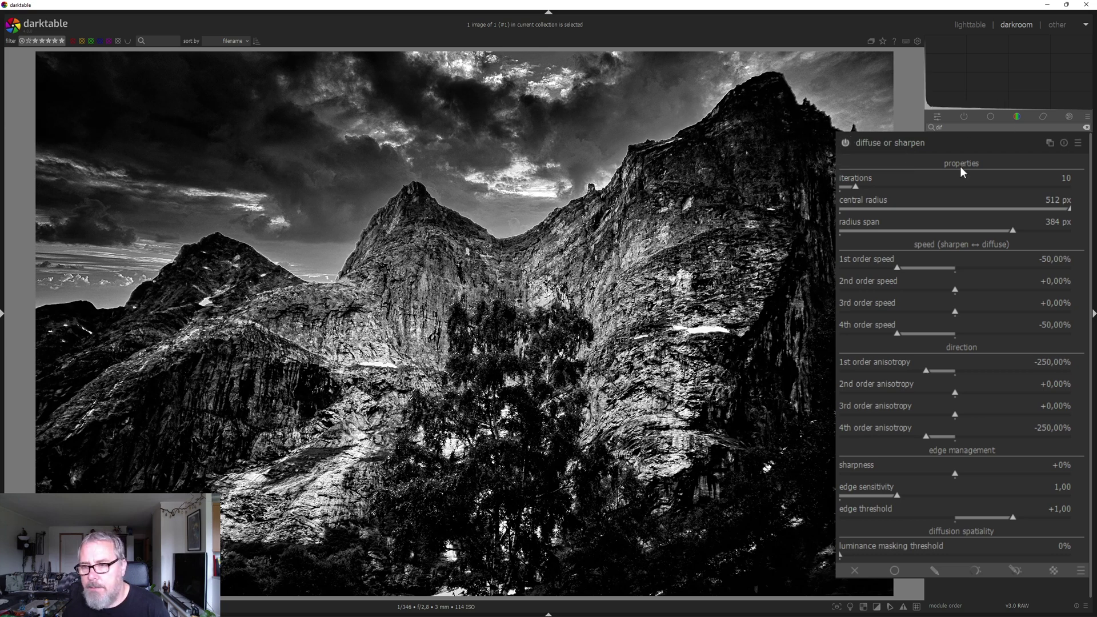
{"action": "left_click", "coordinate": [1010, 143]}
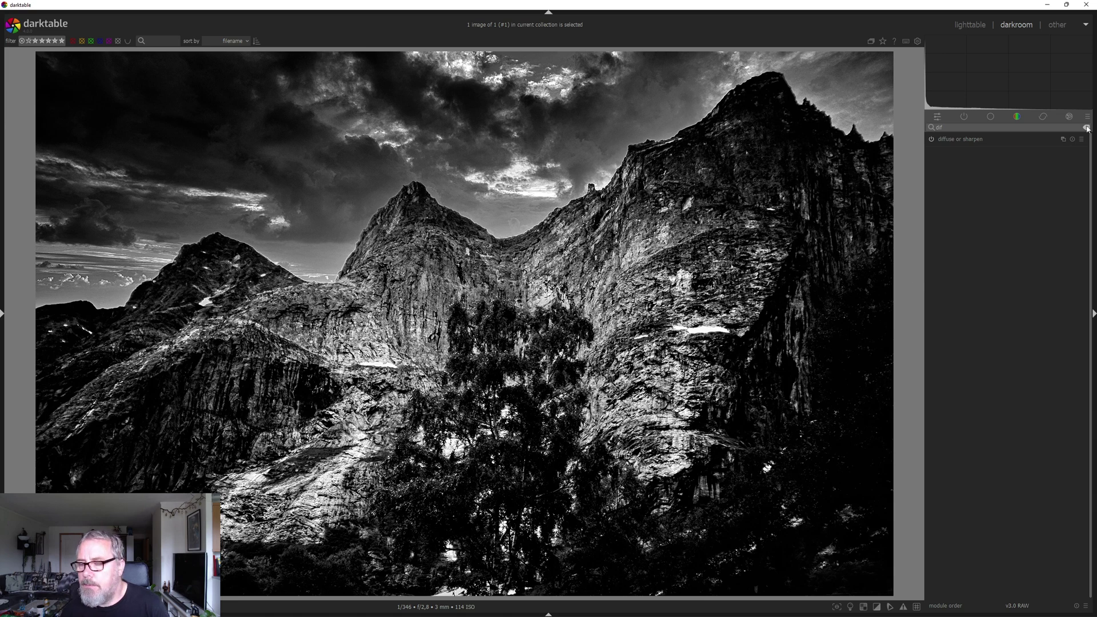
Enable the corrective modules denoise (profiled), chromatic aberrations and haze removal with their default settings
{"action": "left_click", "coordinate": [1049, 118]}
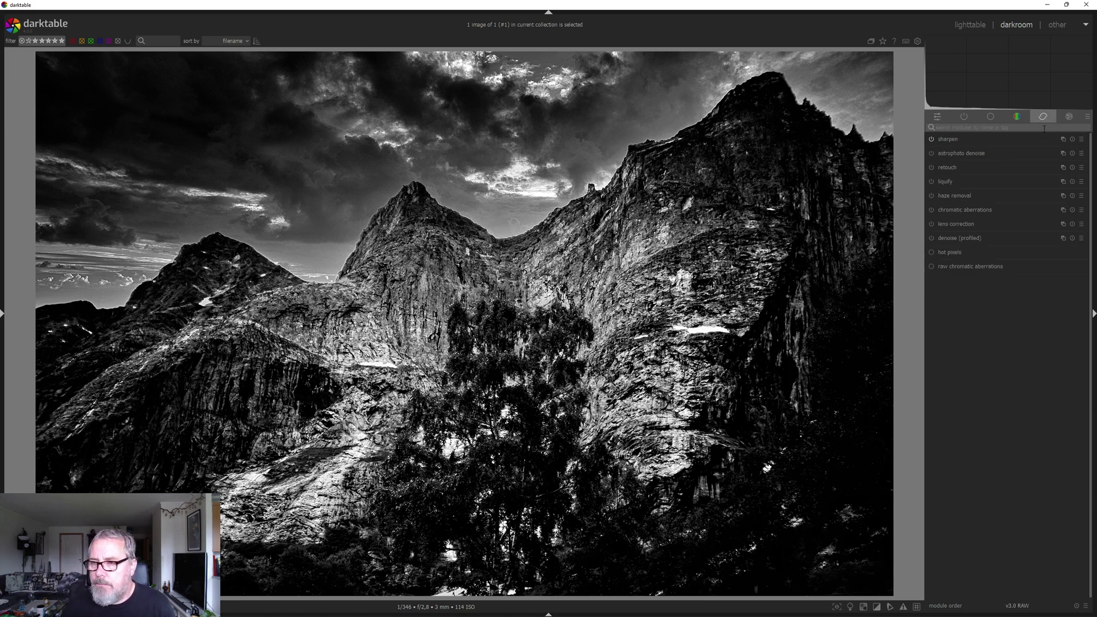
{"action": "left_click", "coordinate": [932, 238]}
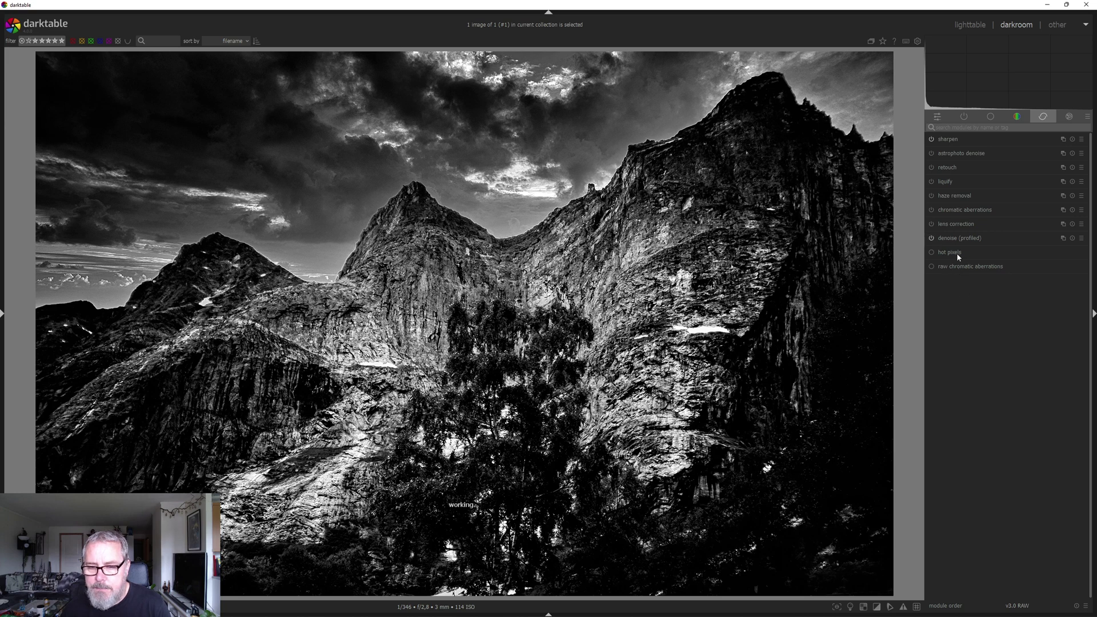
{"action": "left_click", "coordinate": [948, 224]}
{"action": "left_click", "coordinate": [932, 210]}
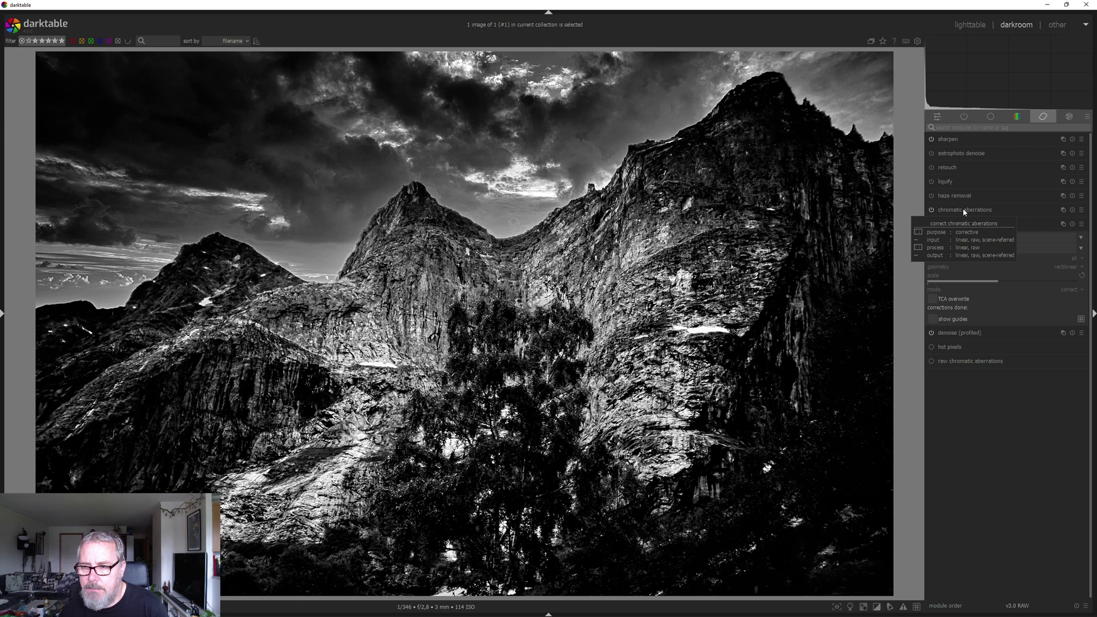
{"action": "left_click", "coordinate": [964, 211]}
{"action": "left_click", "coordinate": [932, 198]}
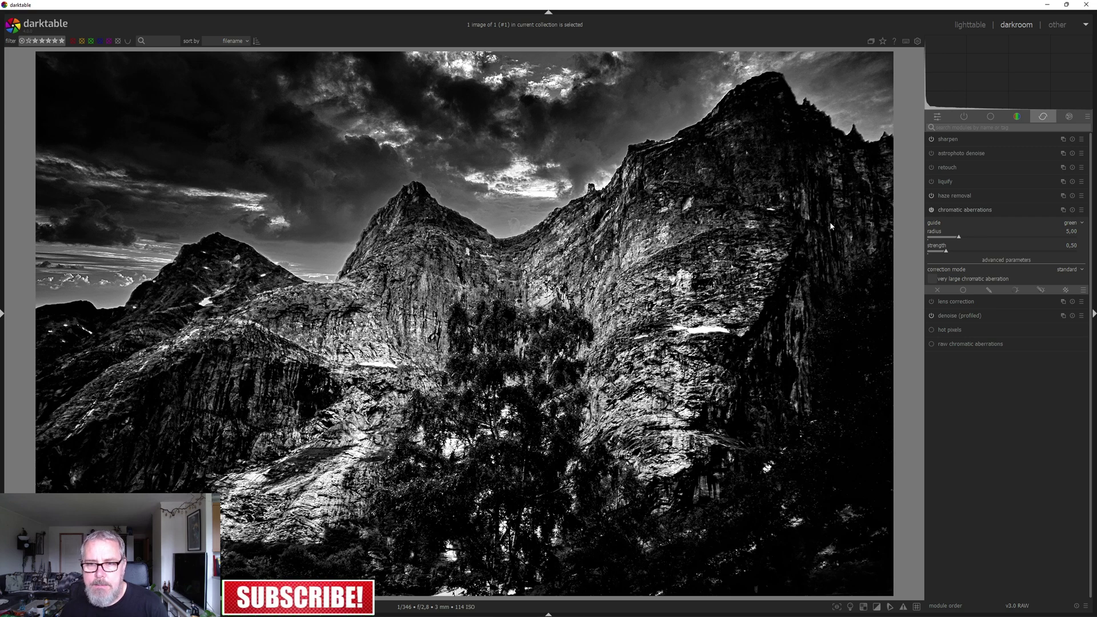
Compare the photo with haze removal off and on, then check it under color assessment conditions
{"action": "left_click", "coordinate": [932, 196]}
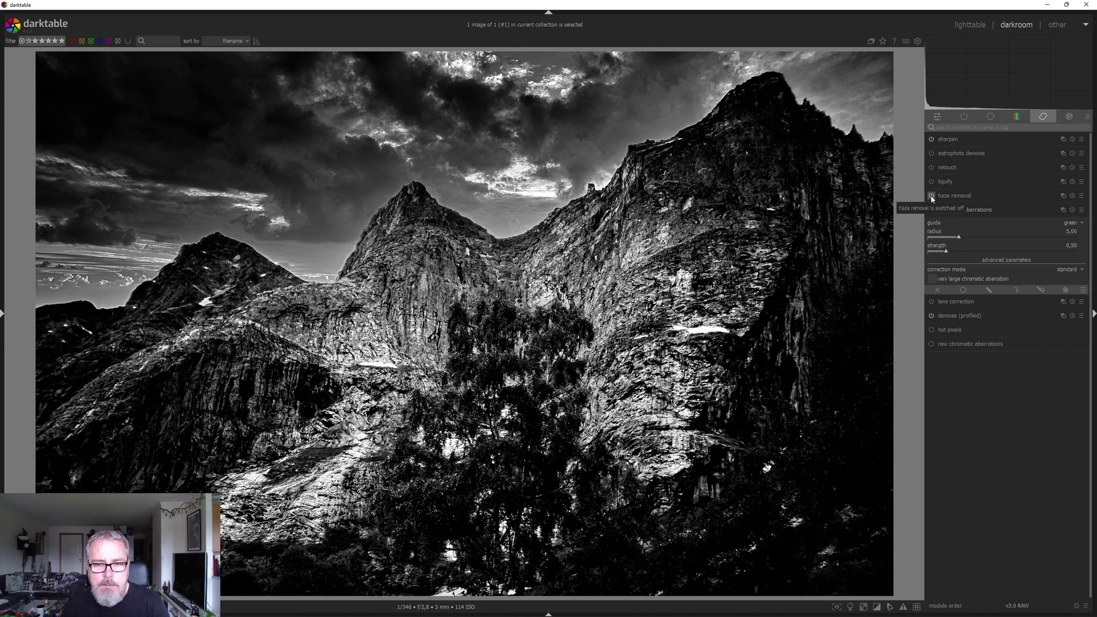
{"action": "left_click", "coordinate": [932, 196]}
{"action": "left_click", "coordinate": [932, 197]}
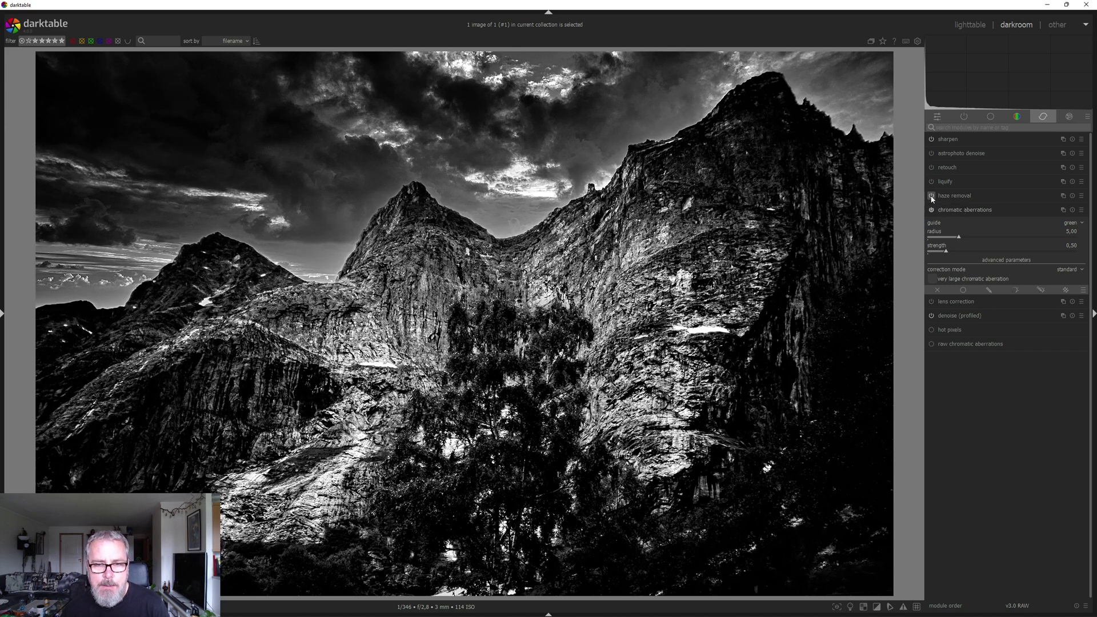
{"action": "left_click", "coordinate": [932, 197]}
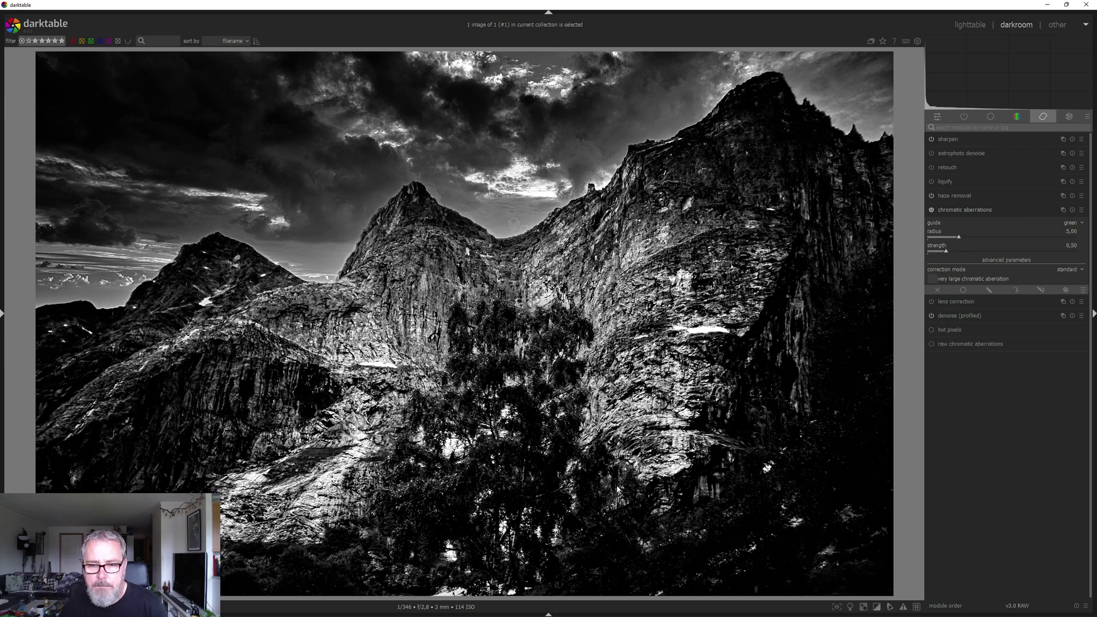
{"action": "left_click", "coordinate": [850, 607]}
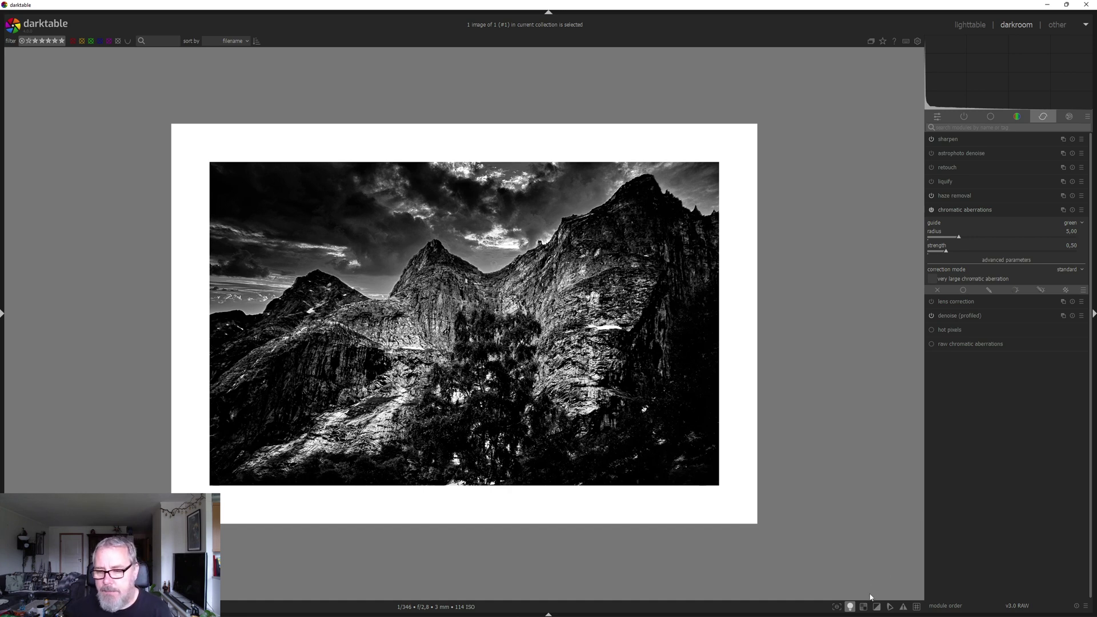
{"action": "left_click", "coordinate": [850, 607]}
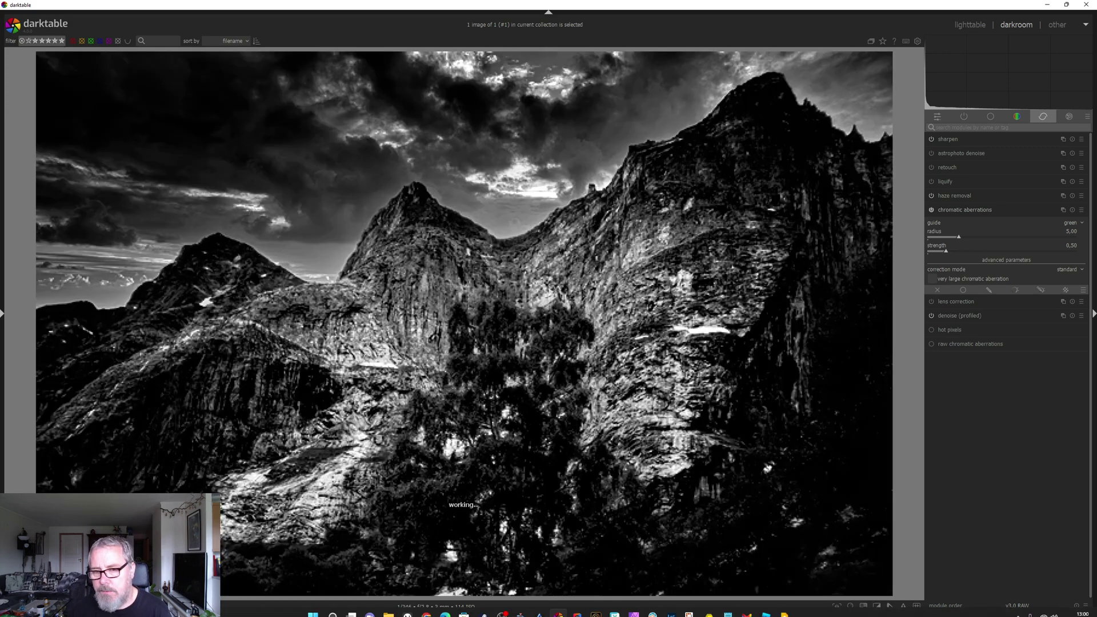
Create a second instance of the exposure module, set its exposure to +0.109 EV and compare it off and on
{"action": "left_click", "coordinate": [992, 118]}
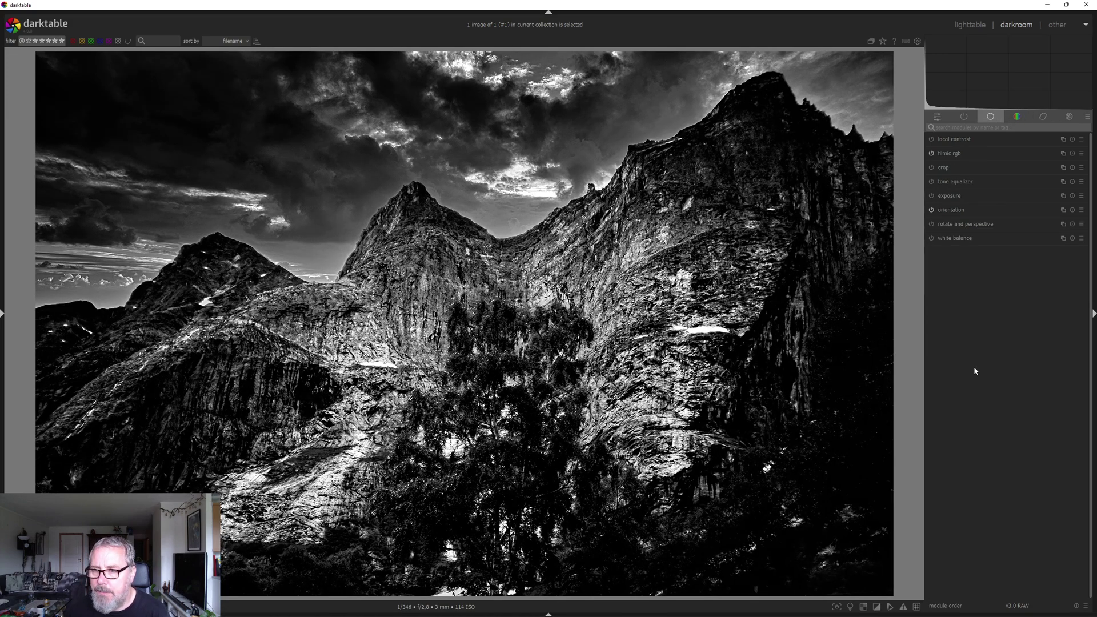
{"action": "right_click", "coordinate": [1064, 198]}
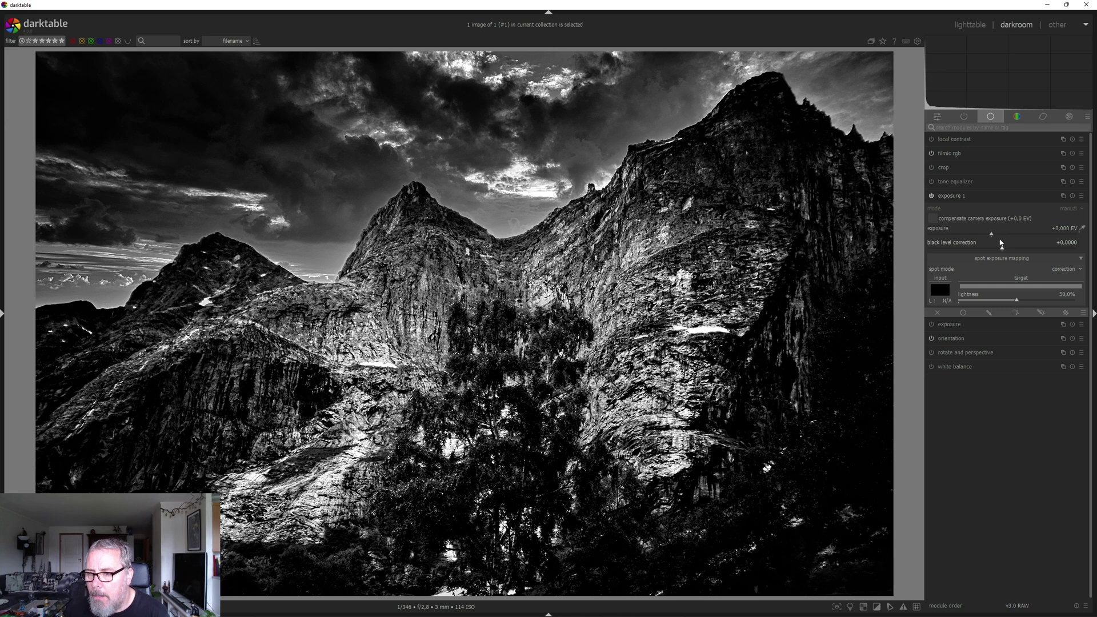
{"action": "left_click", "coordinate": [995, 235]}
{"action": "left_click_drag", "start_coordinate": [994, 235], "coordinate": [994, 236]}
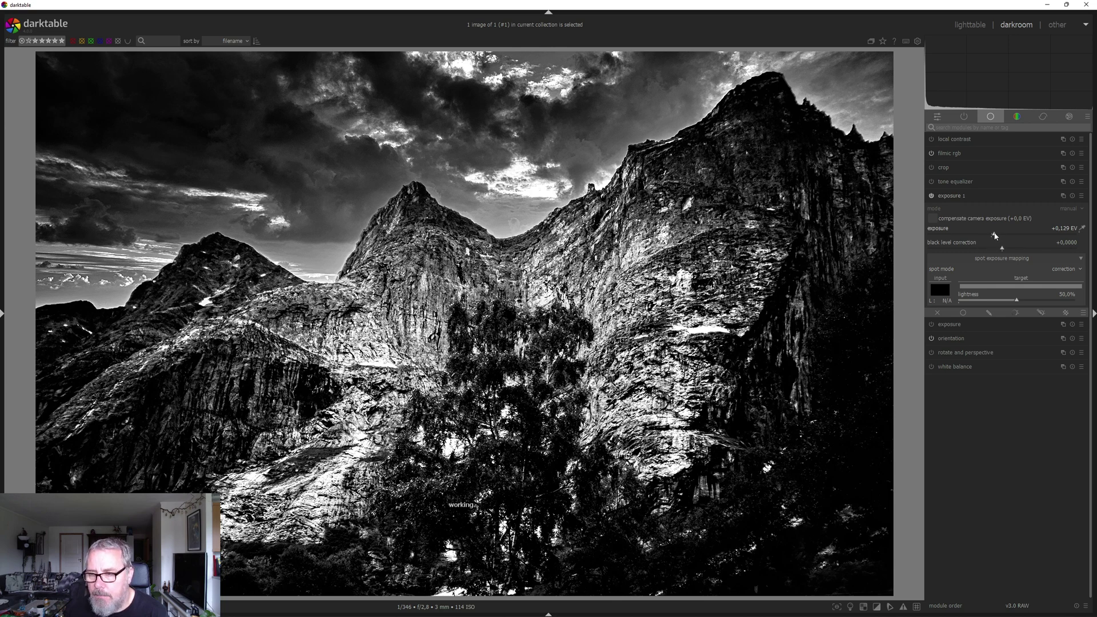
{"action": "left_click", "coordinate": [931, 197]}
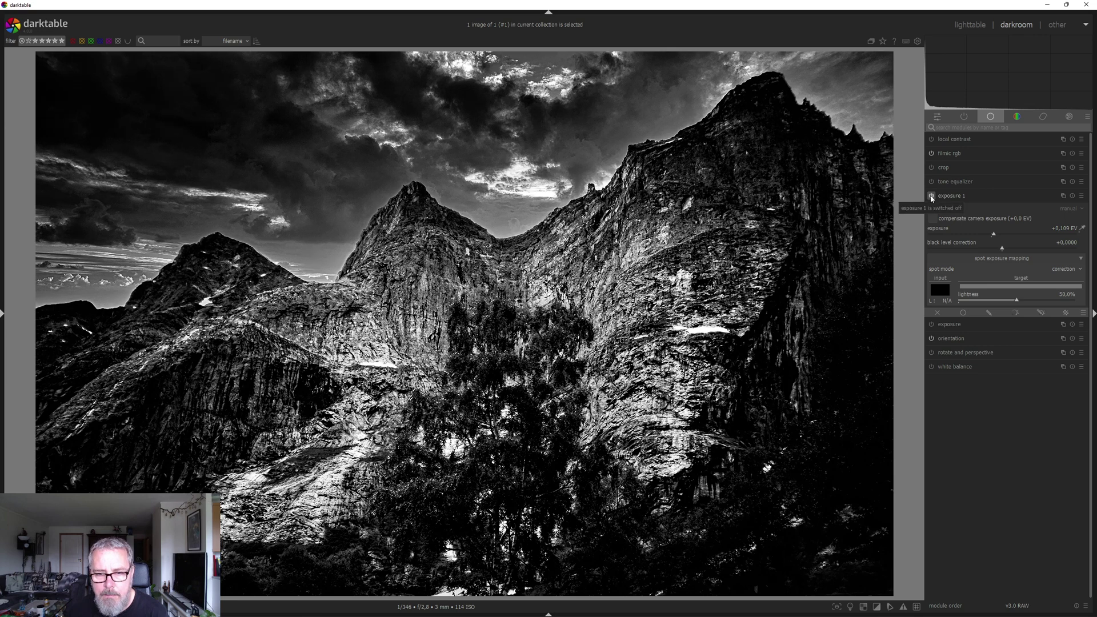
{"action": "left_click", "coordinate": [932, 196]}
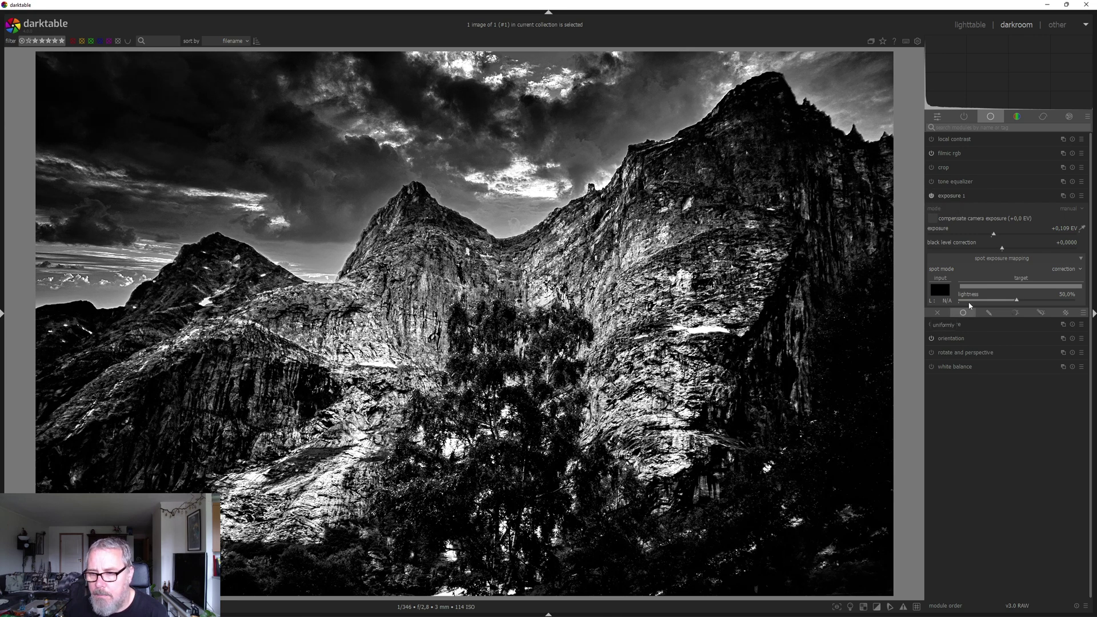
Give the exposure 1 instance a drawn mask and paint multiple brush strokes over the middle peak and the left mountain slopes
{"action": "left_click", "coordinate": [989, 312]}
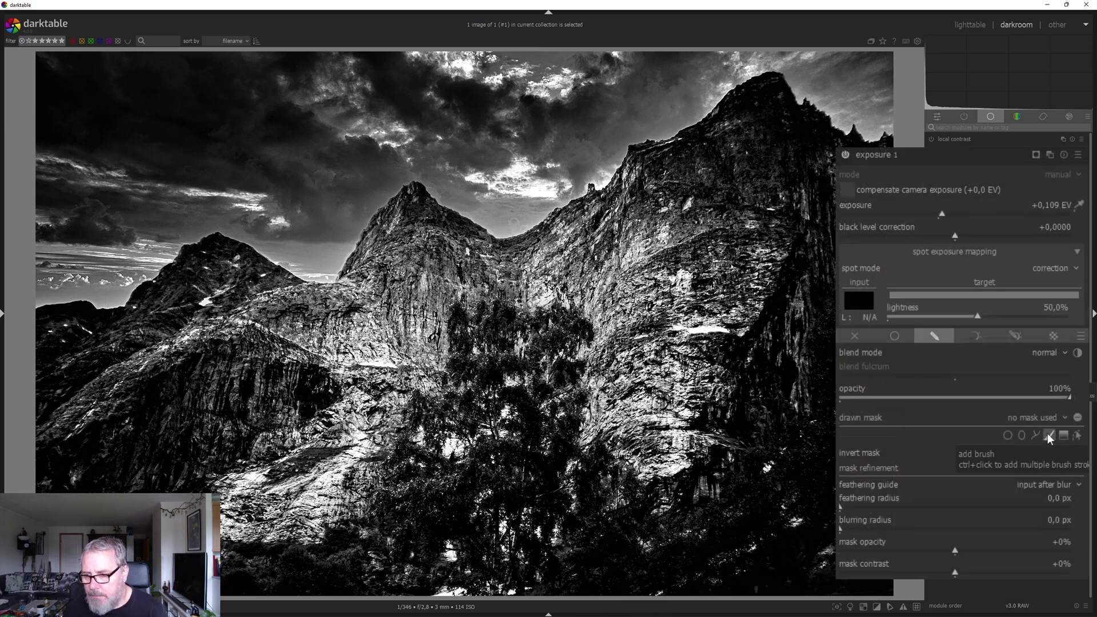
{"action": "left_click", "coordinate": [1048, 434]}
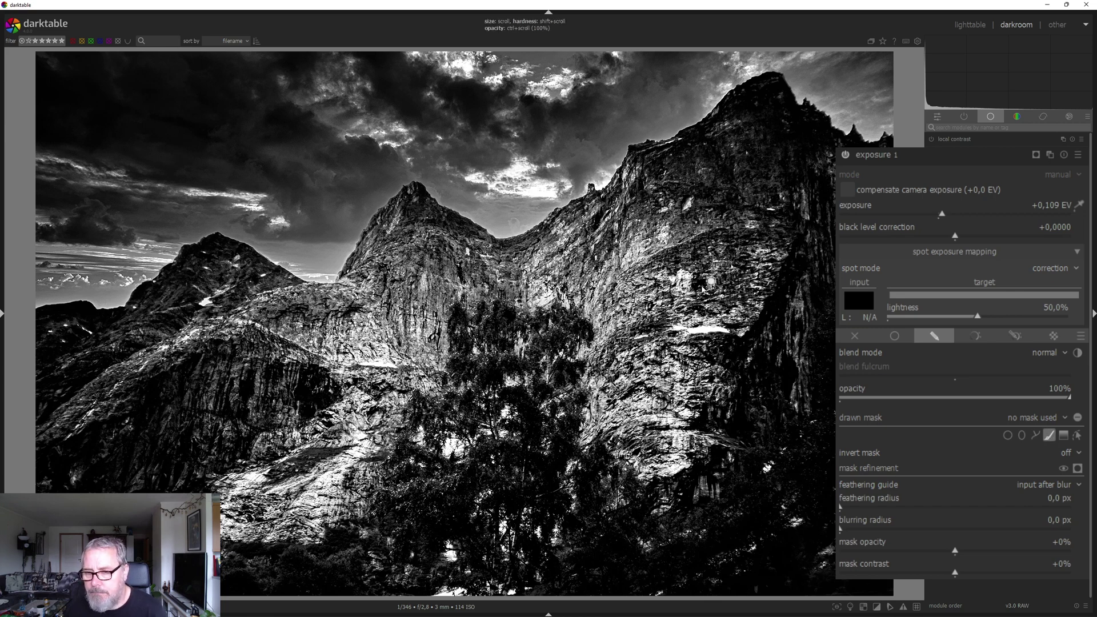
{"action": "scroll", "coordinate": [392, 338], "scroll_direction": "up", "scroll_amount": 1}
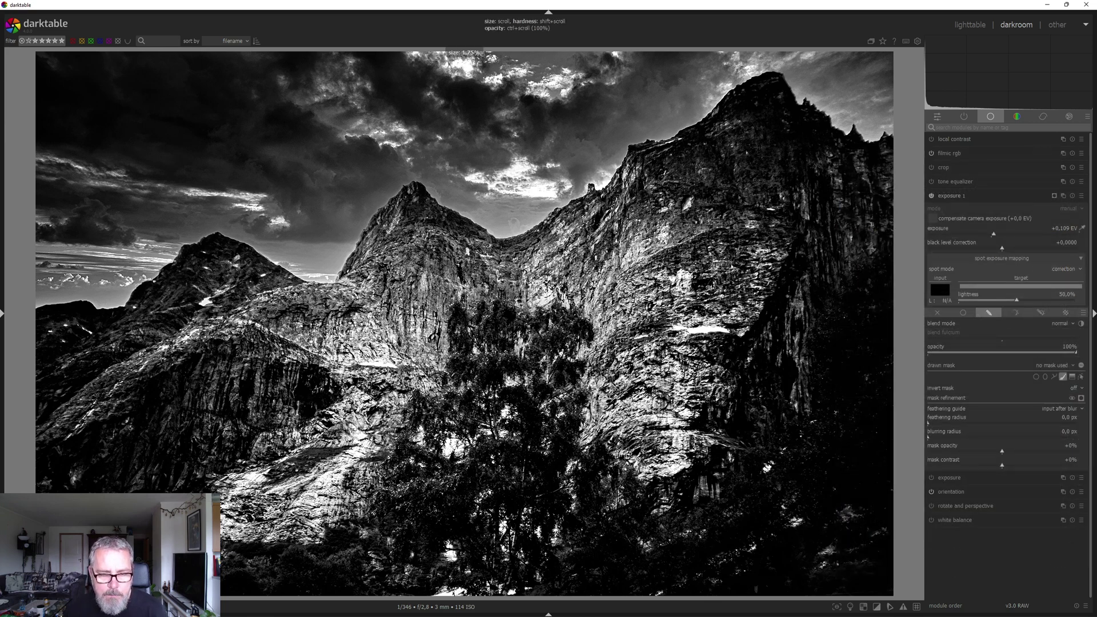
{"action": "scroll", "coordinate": [394, 339], "scroll_direction": "up", "scroll_amount": 4}
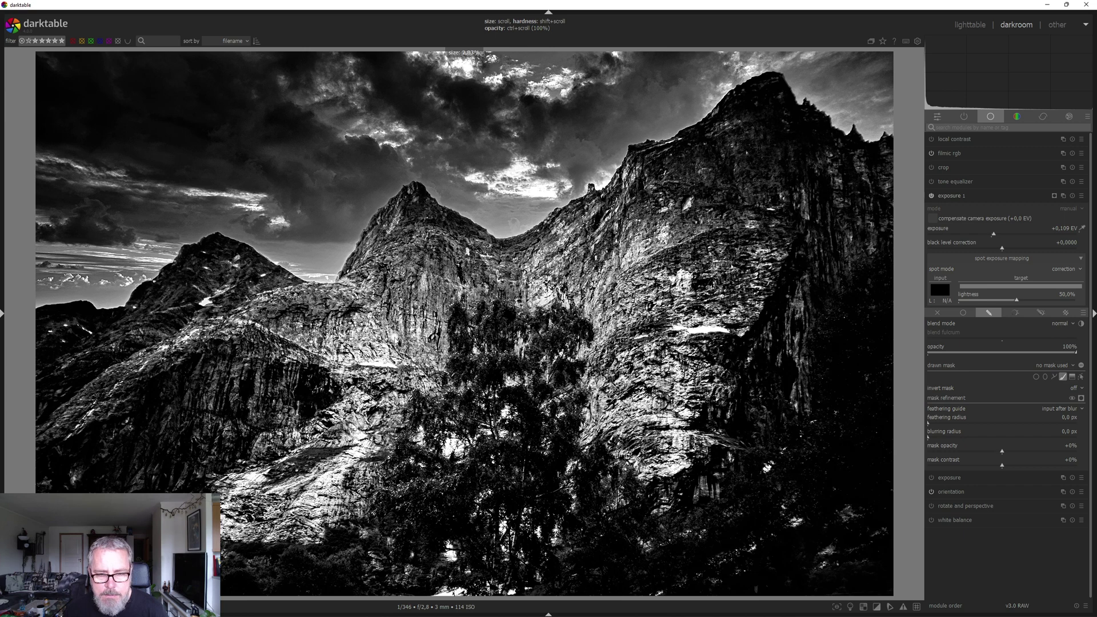
{"action": "scroll", "coordinate": [413, 292], "scroll_direction": "down", "scroll_amount": 1}
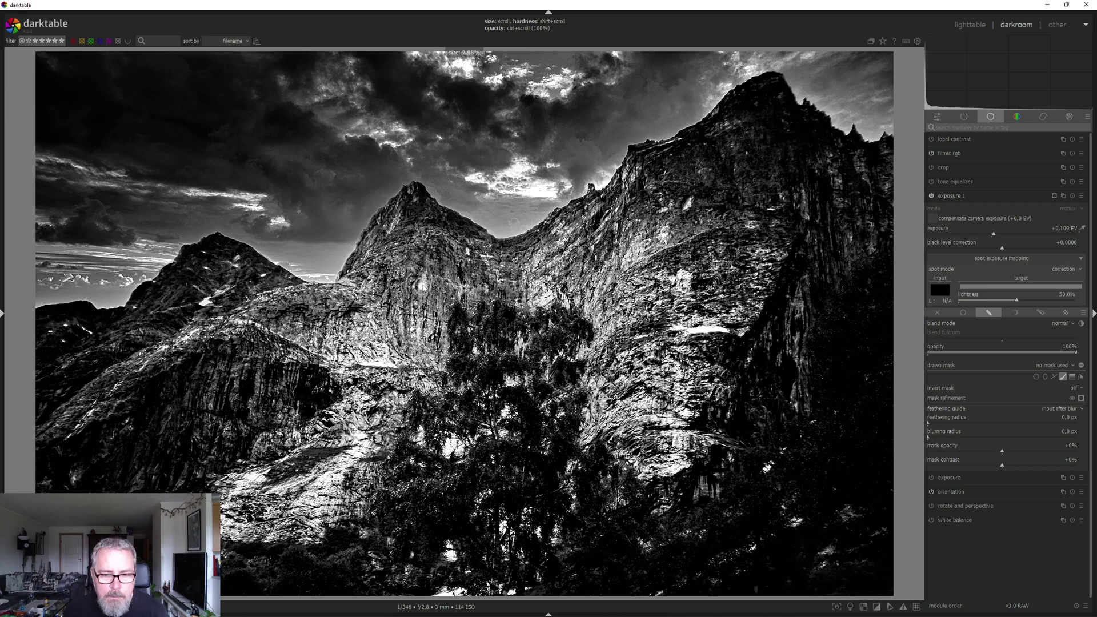
{"action": "mouse_move", "coordinate": [423, 280]}
{"action": "left_mouse_down"}
{"action": "mouse_move", "coordinate": [413, 350]}
{"action": "mouse_move", "coordinate": [394, 360]}
{"action": "mouse_move", "coordinate": [357, 354]}
{"action": "left_mouse_up"}
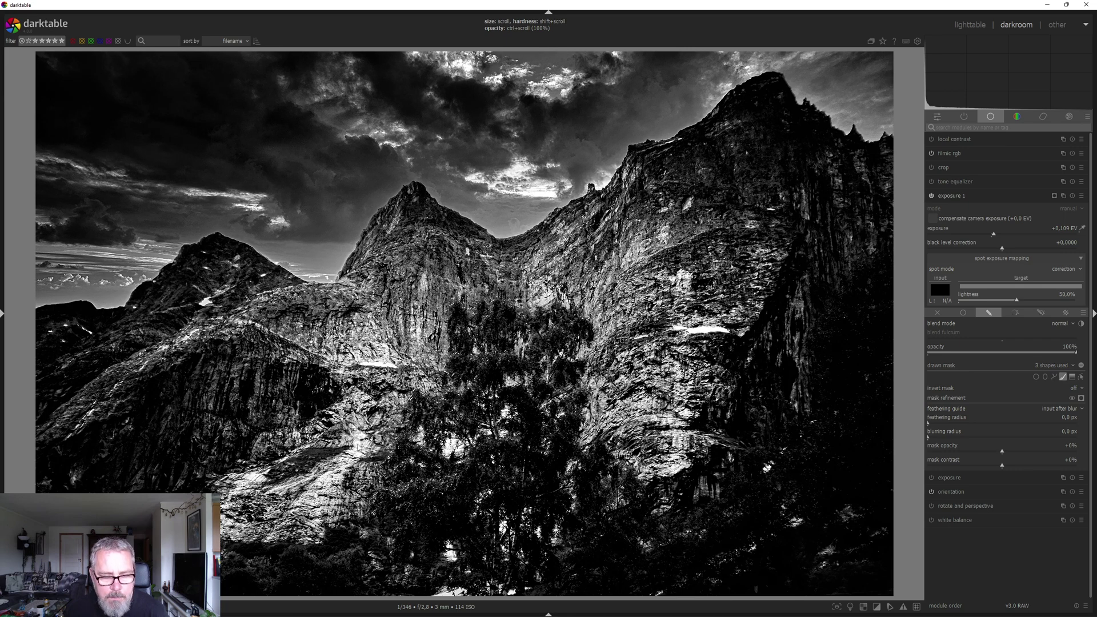
{"action": "scroll", "coordinate": [358, 447], "scroll_direction": "down", "scroll_amount": 1}
{"action": "mouse_move", "coordinate": [366, 444]}
{"action": "left_mouse_down"}
{"action": "mouse_move", "coordinate": [328, 469]}
{"action": "mouse_move", "coordinate": [323, 506]}
{"action": "left_mouse_up"}
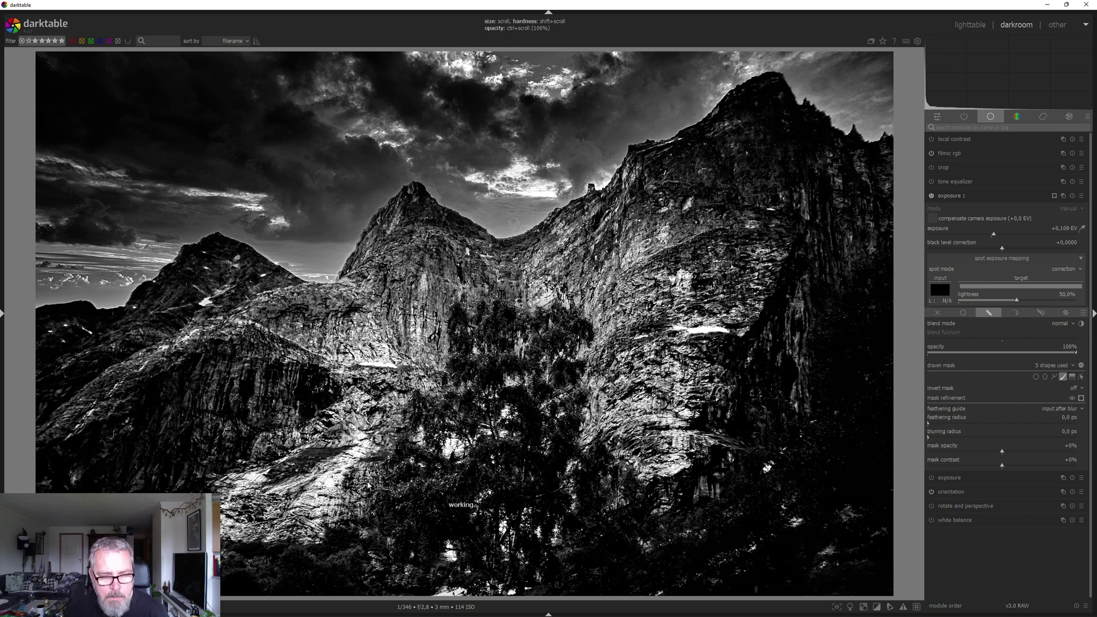
{"action": "left_click_drag", "start_coordinate": [238, 319], "coordinate": [265, 327]}
{"action": "left_click_drag", "start_coordinate": [196, 335], "coordinate": [129, 376]}
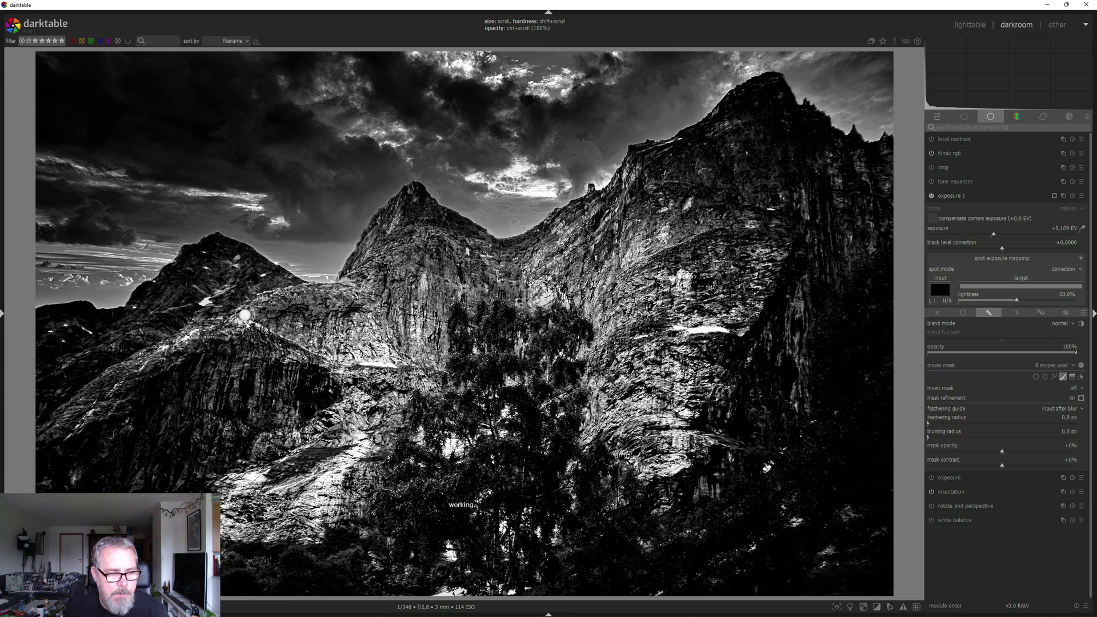
{"action": "mouse_move", "coordinate": [216, 373]}
{"action": "left_mouse_down"}
{"action": "mouse_move", "coordinate": [206, 407]}
{"action": "mouse_move", "coordinate": [266, 369]}
{"action": "mouse_move", "coordinate": [239, 372]}
{"action": "mouse_move", "coordinate": [233, 403]}
{"action": "mouse_move", "coordinate": [284, 388]}
{"action": "mouse_move", "coordinate": [253, 381]}
{"action": "mouse_move", "coordinate": [255, 417]}
{"action": "left_mouse_up"}
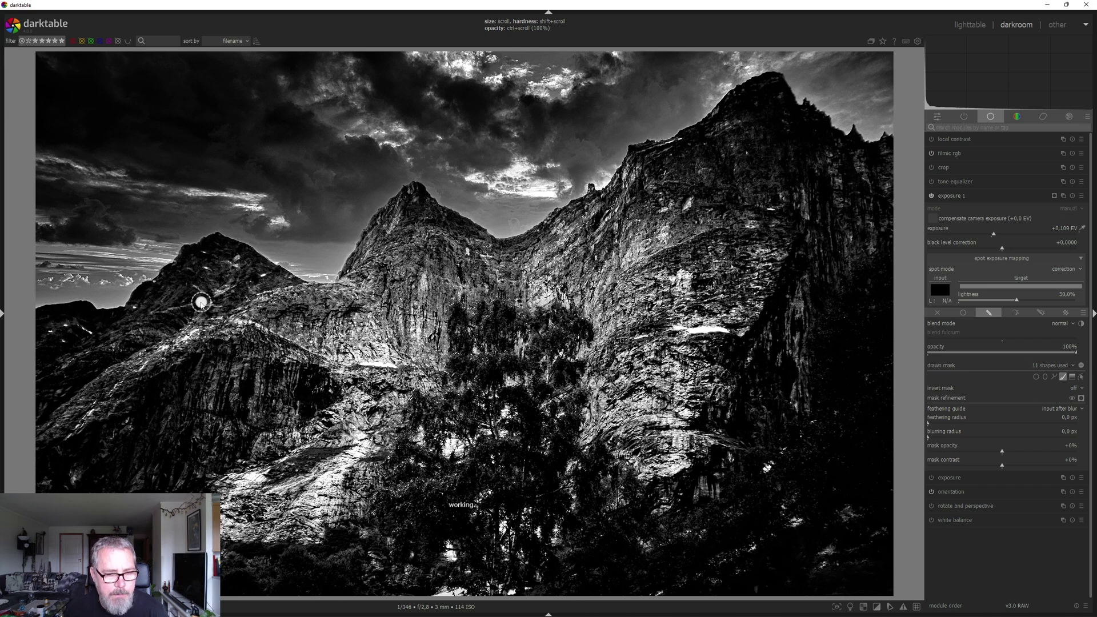
{"action": "mouse_move", "coordinate": [201, 303]}
{"action": "left_mouse_down"}
{"action": "mouse_move", "coordinate": [226, 290]}
{"action": "mouse_move", "coordinate": [212, 291]}
{"action": "left_mouse_up"}
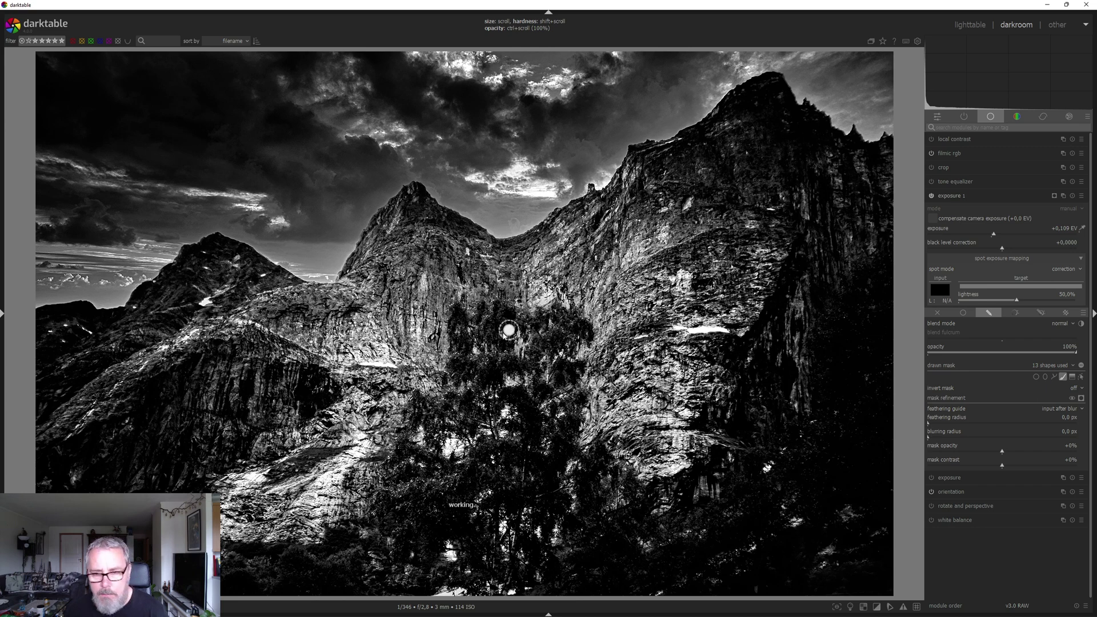
Paint exposure 1 mask strokes over the right mountain's face, its dark right flank and its upper left ridge
{"action": "mouse_move", "coordinate": [638, 246]}
{"action": "left_mouse_down"}
{"action": "mouse_move", "coordinate": [665, 229]}
{"action": "mouse_move", "coordinate": [647, 253]}
{"action": "mouse_move", "coordinate": [626, 255]}
{"action": "mouse_move", "coordinate": [639, 237]}
{"action": "left_mouse_up"}
{"action": "left_click_drag", "start_coordinate": [679, 274], "coordinate": [680, 337]}
{"action": "mouse_move", "coordinate": [688, 294]}
{"action": "left_mouse_down"}
{"action": "mouse_move", "coordinate": [613, 305]}
{"action": "mouse_move", "coordinate": [633, 307]}
{"action": "mouse_move", "coordinate": [595, 339]}
{"action": "left_mouse_up"}
{"action": "mouse_move", "coordinate": [674, 367]}
{"action": "left_mouse_down"}
{"action": "mouse_move", "coordinate": [675, 416]}
{"action": "mouse_move", "coordinate": [644, 434]}
{"action": "mouse_move", "coordinate": [598, 420]}
{"action": "mouse_move", "coordinate": [607, 400]}
{"action": "mouse_move", "coordinate": [696, 428]}
{"action": "mouse_move", "coordinate": [665, 466]}
{"action": "mouse_move", "coordinate": [623, 463]}
{"action": "left_mouse_up"}
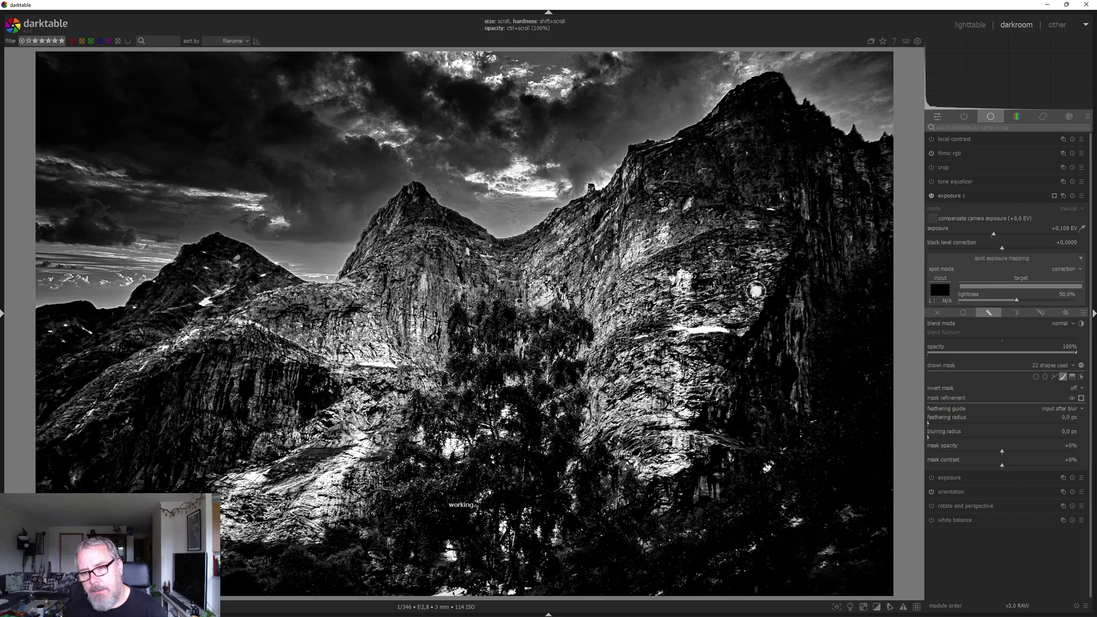
{"action": "mouse_move", "coordinate": [756, 291]}
{"action": "left_mouse_down"}
{"action": "mouse_move", "coordinate": [770, 360]}
{"action": "mouse_move", "coordinate": [740, 316]}
{"action": "mouse_move", "coordinate": [741, 302]}
{"action": "mouse_move", "coordinate": [760, 307]}
{"action": "mouse_move", "coordinate": [767, 356]}
{"action": "mouse_move", "coordinate": [734, 325]}
{"action": "left_mouse_up"}
{"action": "mouse_move", "coordinate": [801, 291]}
{"action": "left_mouse_down"}
{"action": "mouse_move", "coordinate": [790, 332]}
{"action": "mouse_move", "coordinate": [807, 409]}
{"action": "left_mouse_up"}
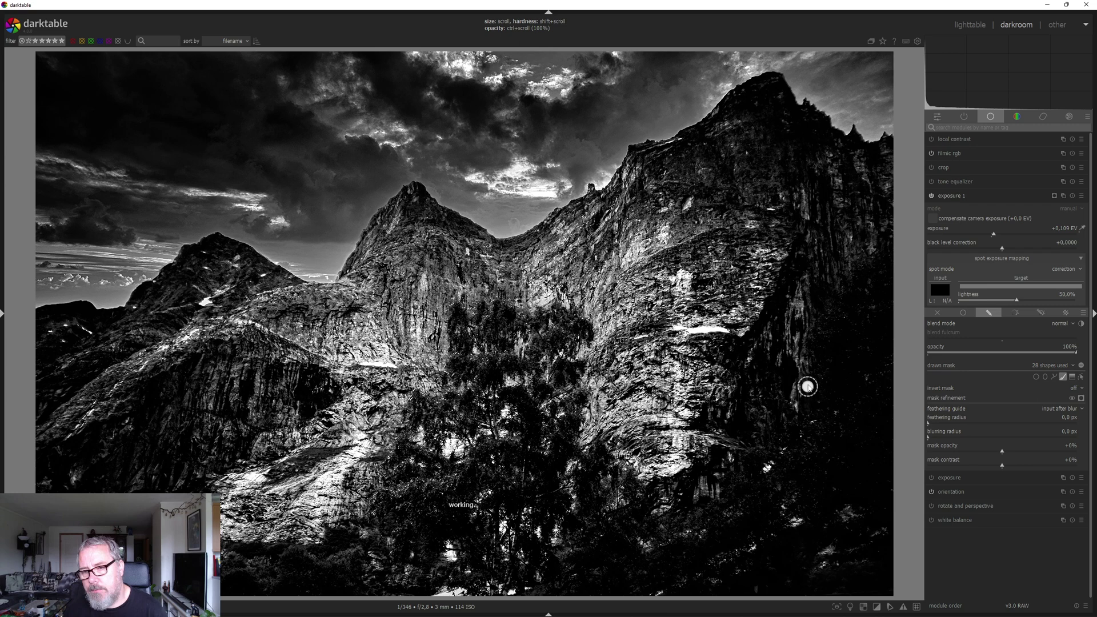
{"action": "mouse_move", "coordinate": [835, 161]}
{"action": "left_mouse_down"}
{"action": "mouse_move", "coordinate": [847, 264]}
{"action": "mouse_move", "coordinate": [845, 224]}
{"action": "mouse_move", "coordinate": [849, 251]}
{"action": "left_mouse_up"}
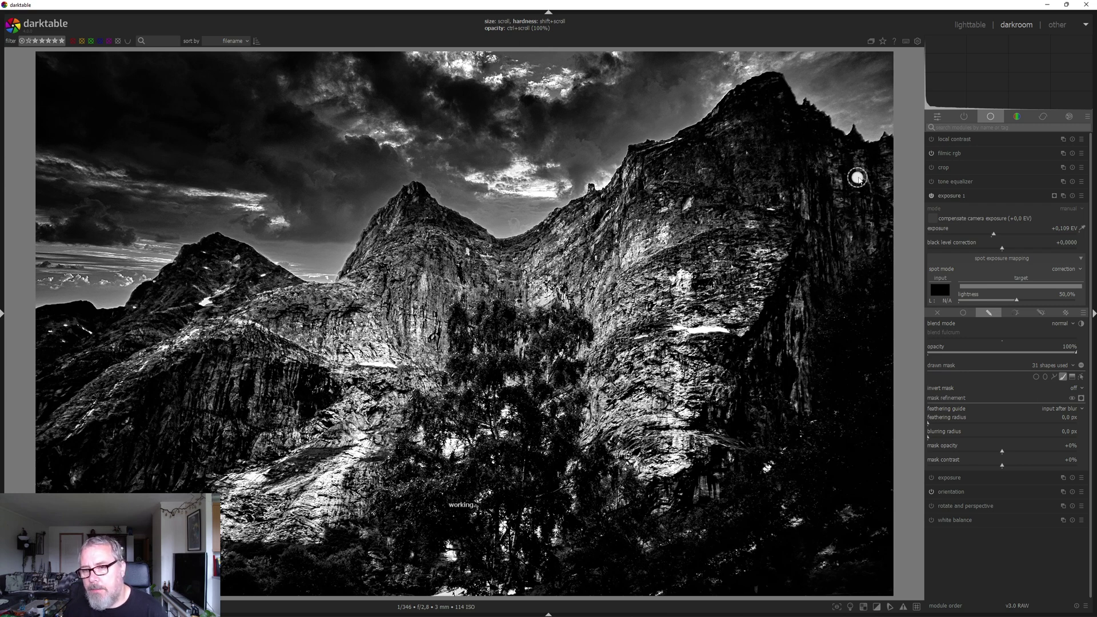
{"action": "left_click_drag", "start_coordinate": [861, 168], "coordinate": [864, 179]}
{"action": "left_click_drag", "start_coordinate": [866, 229], "coordinate": [869, 247]}
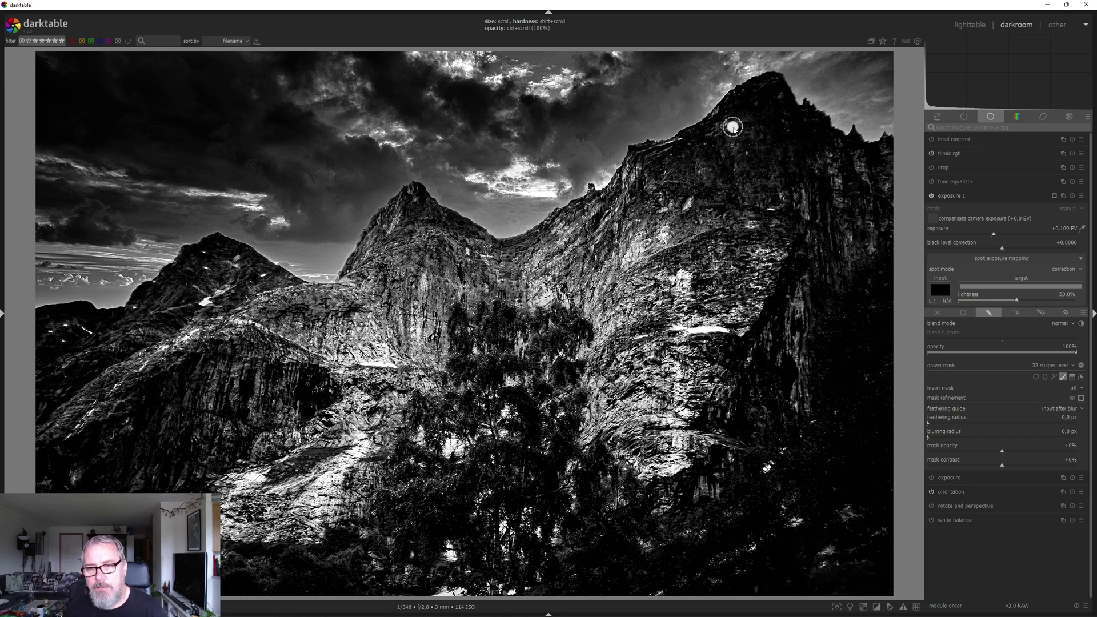
{"action": "left_click_drag", "start_coordinate": [729, 131], "coordinate": [712, 132]}
{"action": "left_click_drag", "start_coordinate": [631, 165], "coordinate": [631, 193]}
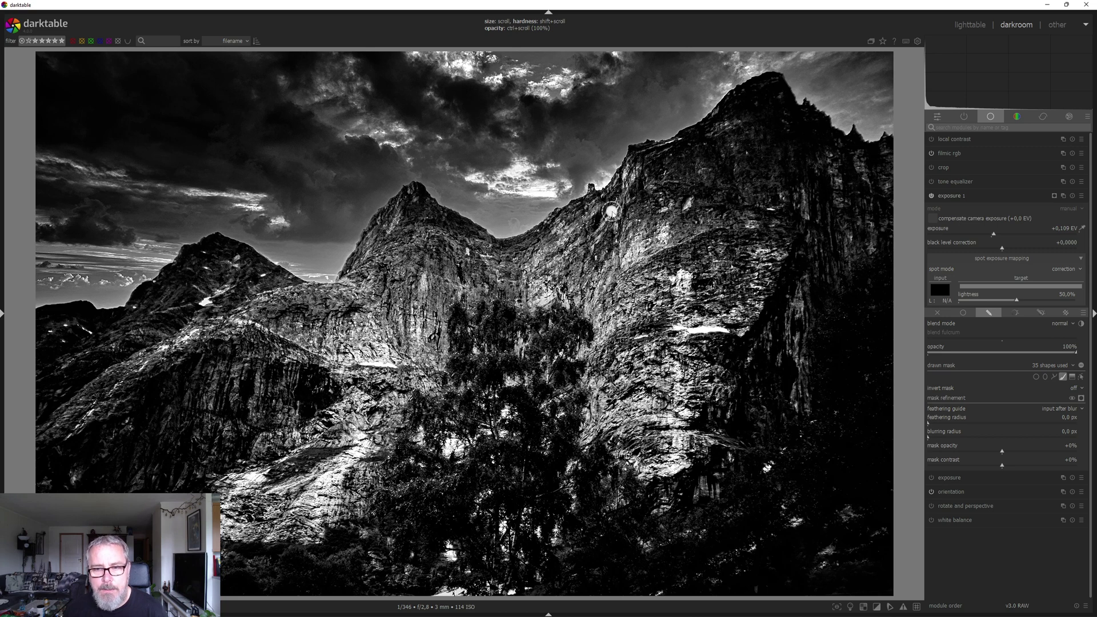
Adjust the brush hardness and size and paint more mask strokes along the central ridge, the left peak and the left slopes
{"action": "scroll", "coordinate": [609, 213], "scroll_direction": "up", "scroll_amount": 1}
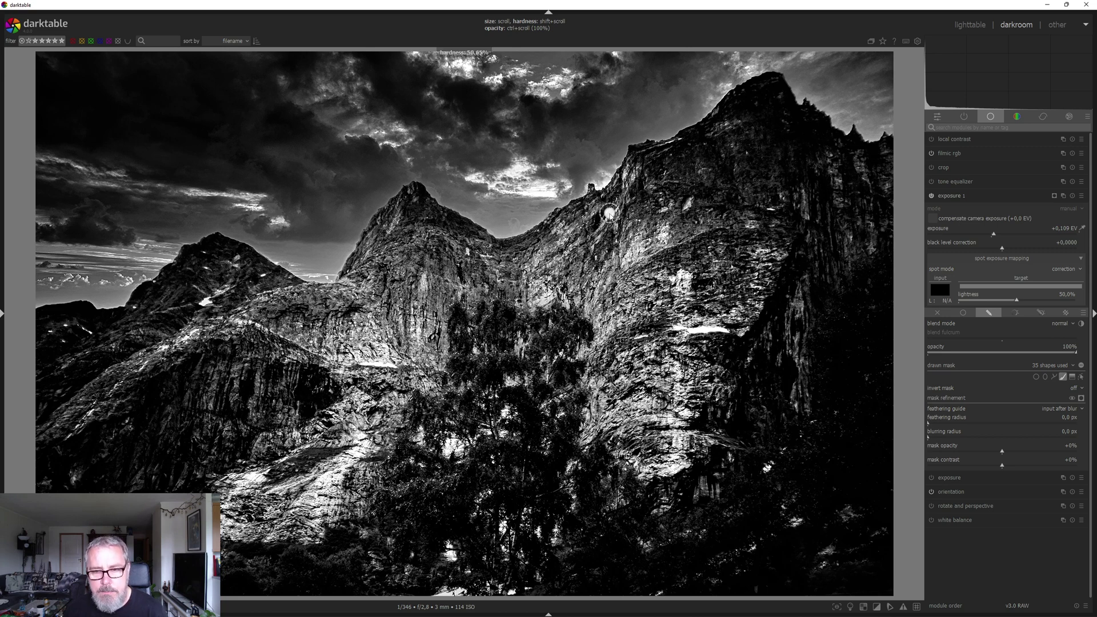
{"action": "scroll", "coordinate": [608, 214], "scroll_direction": "down", "scroll_amount": 1}
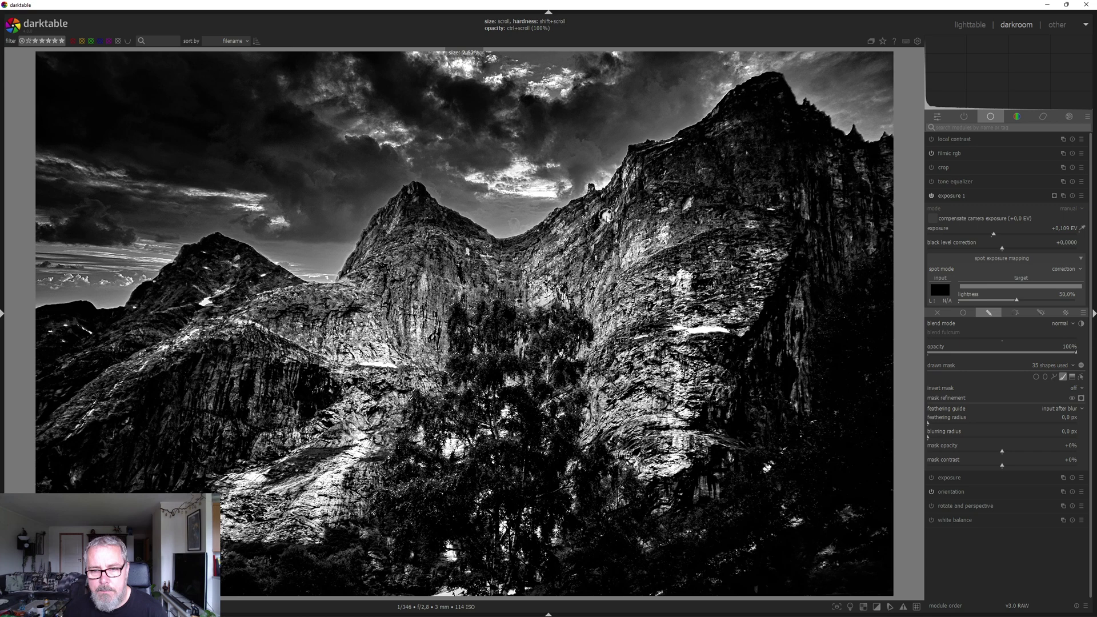
{"action": "mouse_move", "coordinate": [615, 210]}
{"action": "left_mouse_down"}
{"action": "mouse_move", "coordinate": [589, 242]}
{"action": "mouse_move", "coordinate": [560, 216]}
{"action": "mouse_move", "coordinate": [548, 223]}
{"action": "mouse_move", "coordinate": [559, 236]}
{"action": "mouse_move", "coordinate": [580, 220]}
{"action": "mouse_move", "coordinate": [533, 260]}
{"action": "left_mouse_up"}
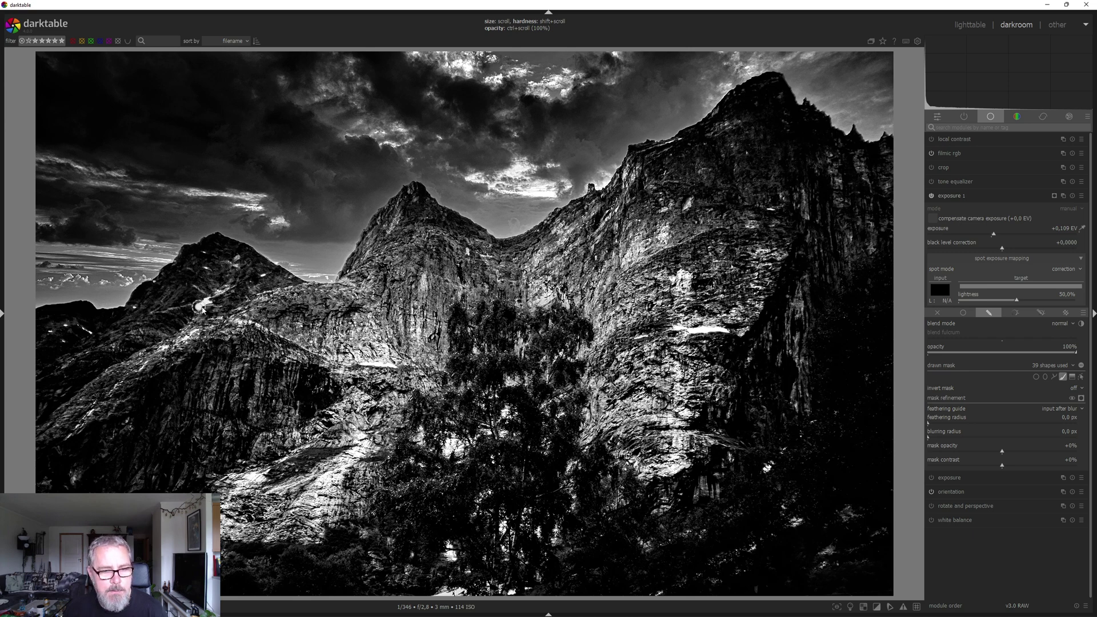
{"action": "left_click_drag", "start_coordinate": [231, 257], "coordinate": [240, 263]}
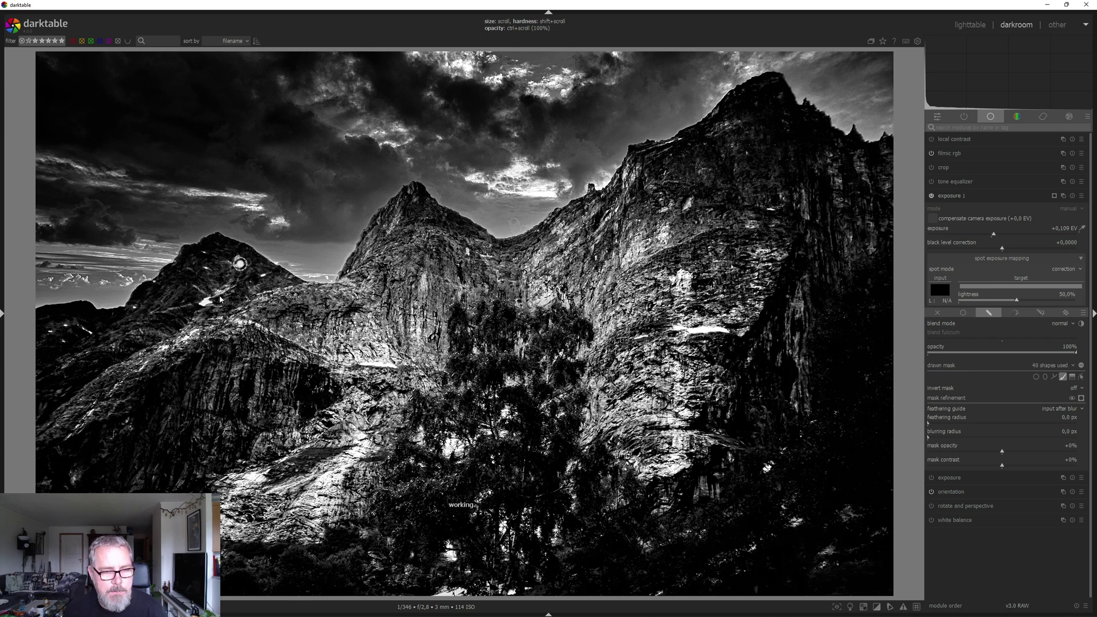
{"action": "left_click_drag", "start_coordinate": [121, 381], "coordinate": [67, 436]}
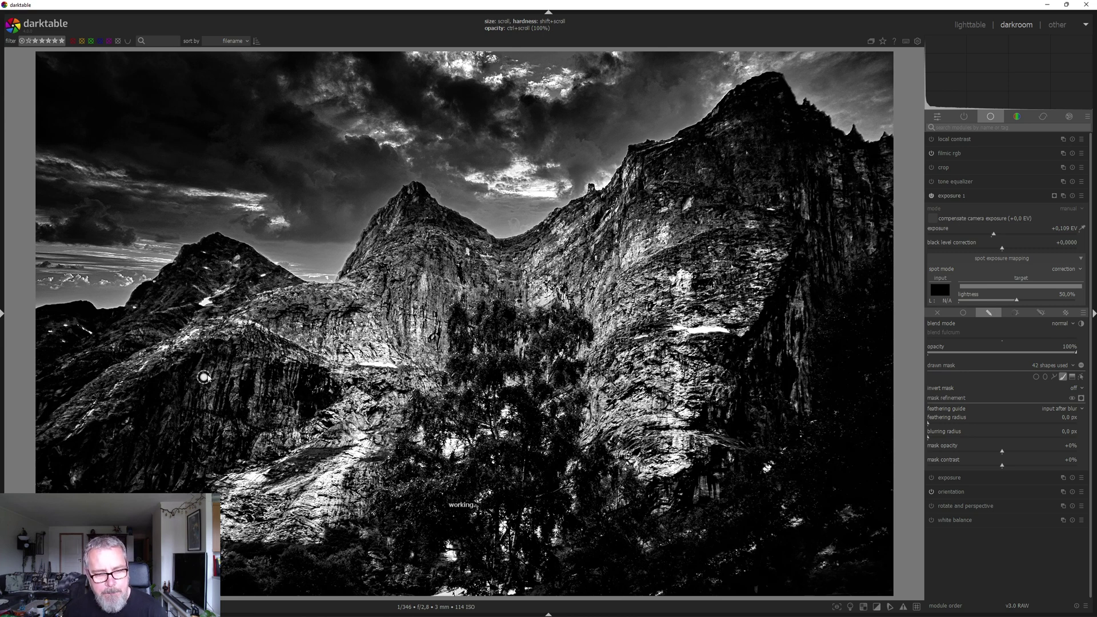
{"action": "left_click_drag", "start_coordinate": [209, 448], "coordinate": [211, 374]}
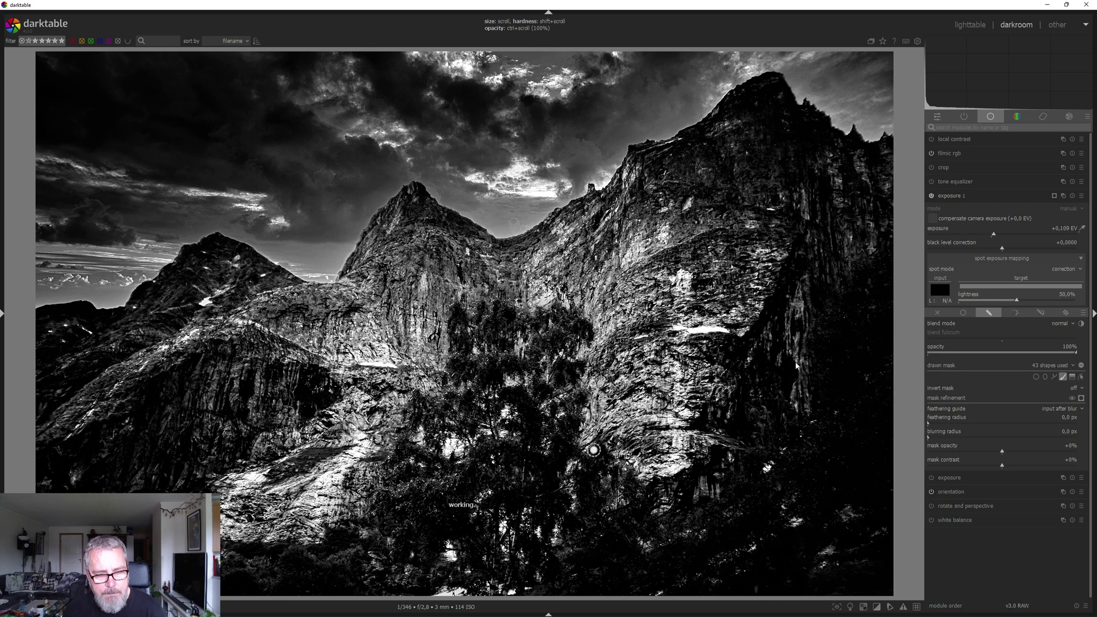
Compare the photo with the masked exposure 1 instance switched off and on
{"action": "left_click", "coordinate": [932, 197]}
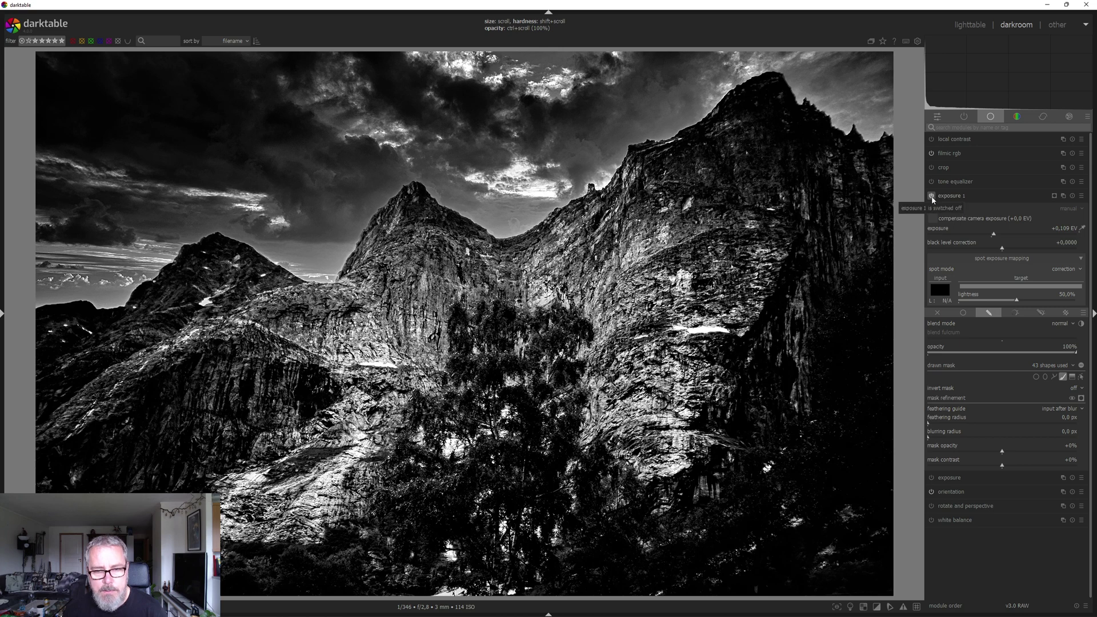
{"action": "left_click", "coordinate": [932, 197]}
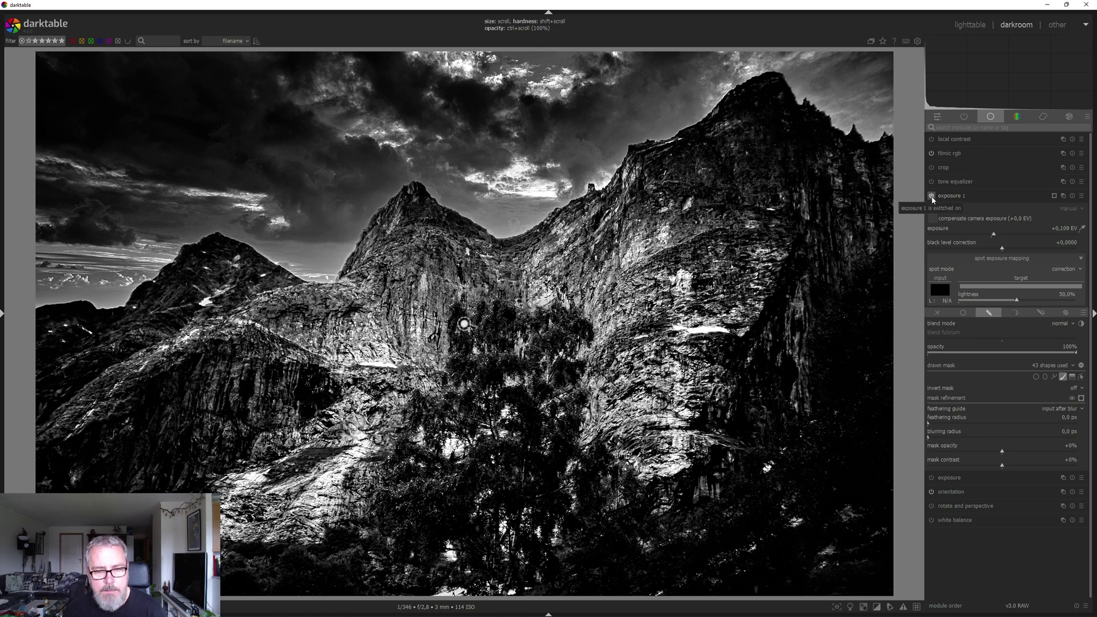
{"action": "left_click", "coordinate": [932, 197]}
{"action": "left_click", "coordinate": [933, 197]}
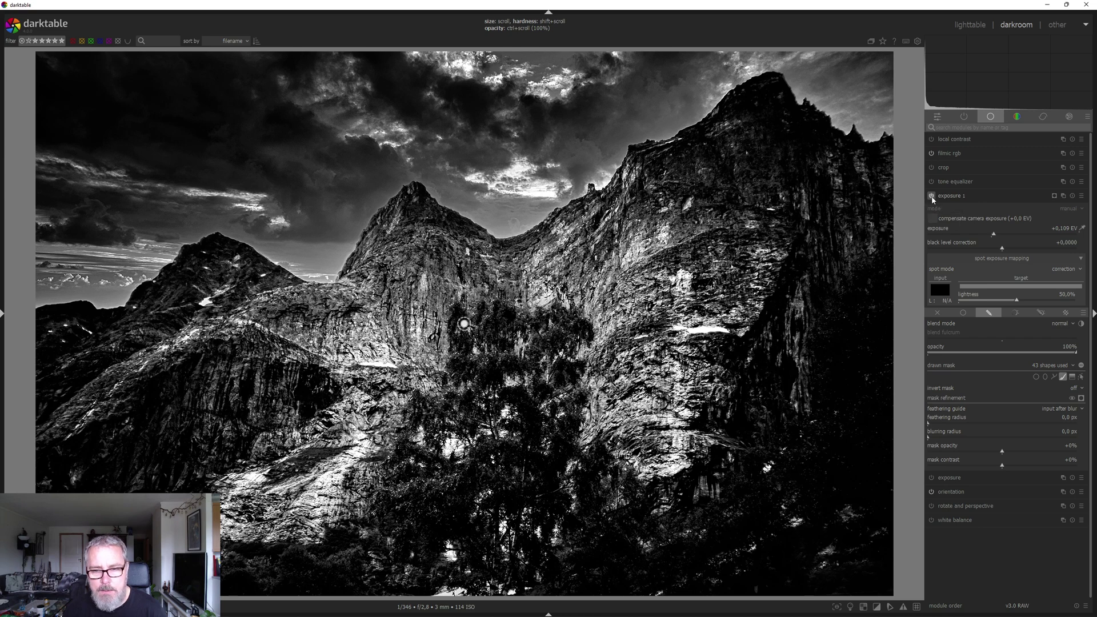
{"action": "left_click", "coordinate": [933, 198]}
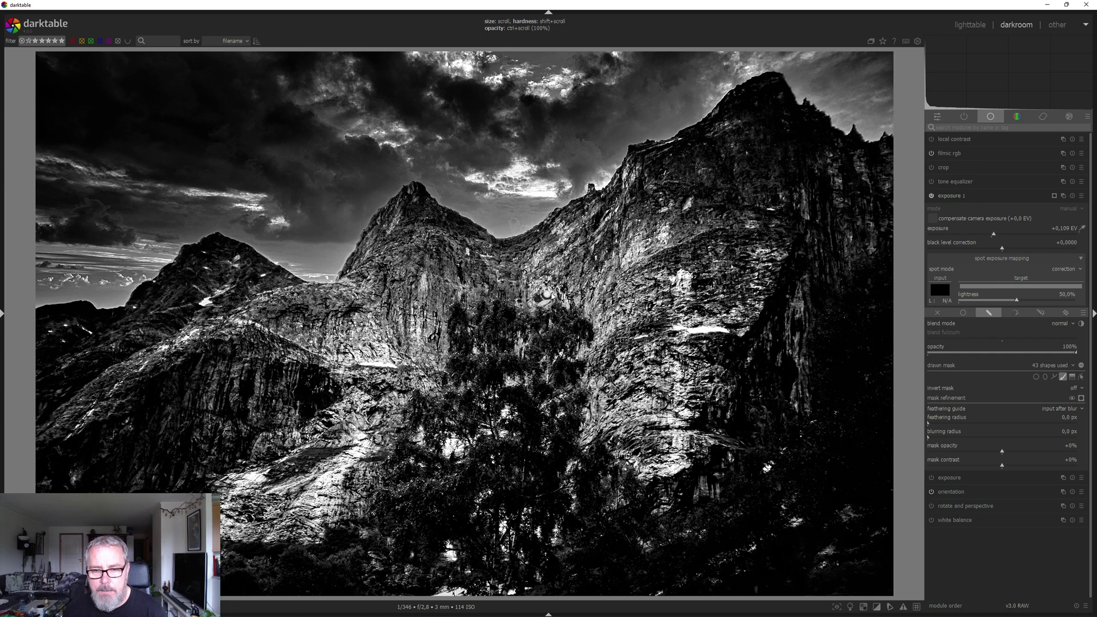
Extend the exposure 1 mask with strokes beside the central trees and down the lower slope of the right mountain
{"action": "left_click_drag", "start_coordinate": [542, 299], "coordinate": [563, 302]}
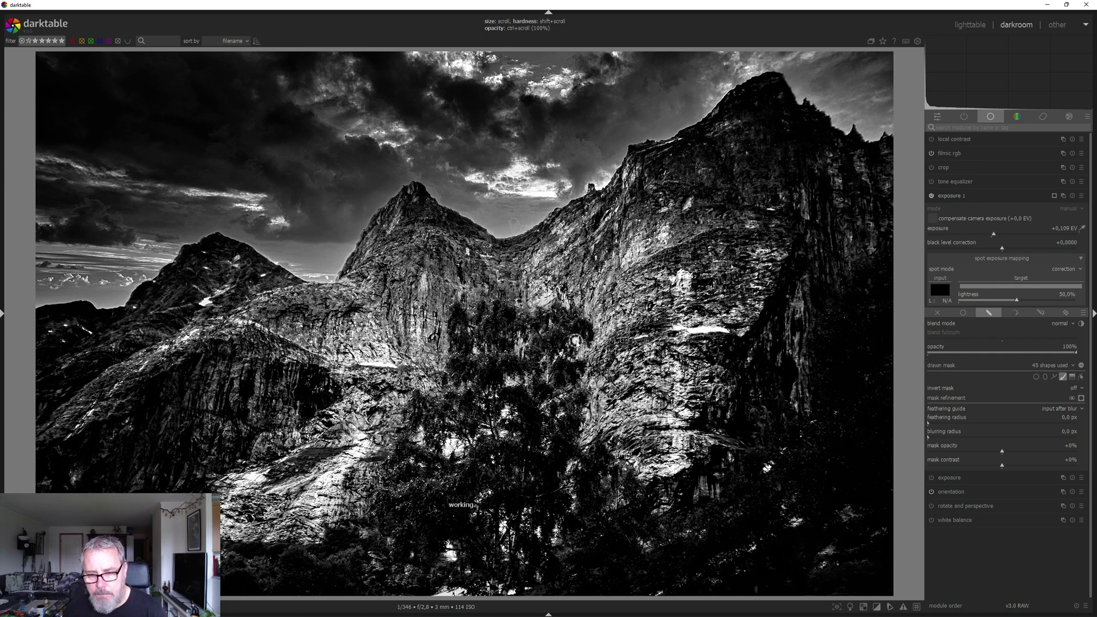
{"action": "mouse_move", "coordinate": [575, 342]}
{"action": "left_mouse_down"}
{"action": "mouse_move", "coordinate": [579, 351]}
{"action": "mouse_move", "coordinate": [596, 341]}
{"action": "left_mouse_up"}
{"action": "left_click_drag", "start_coordinate": [595, 385], "coordinate": [584, 436]}
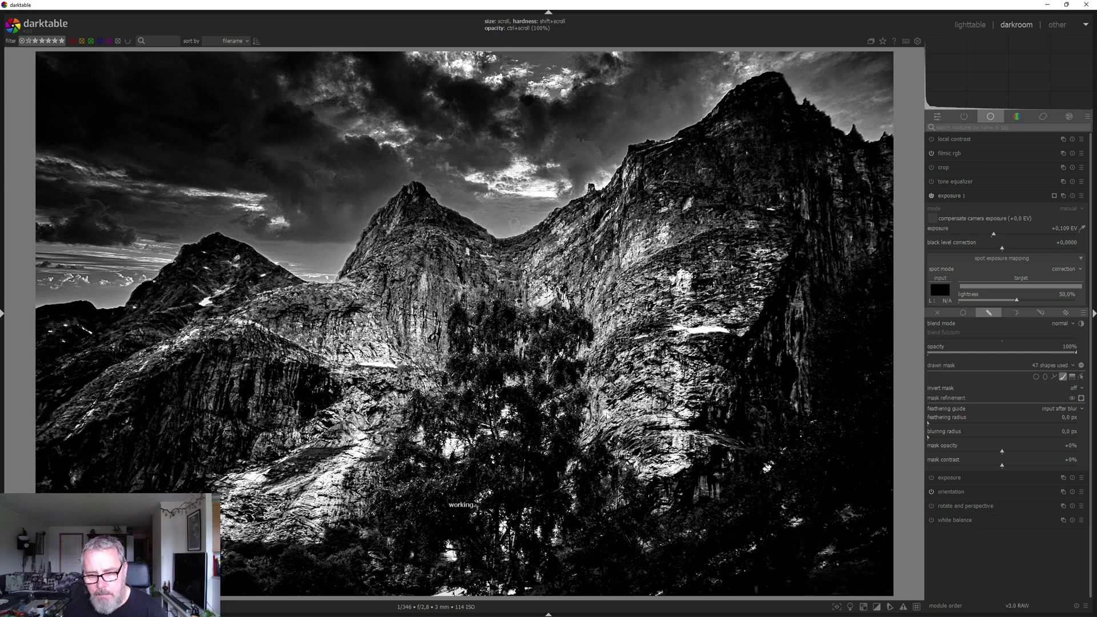
{"action": "mouse_move", "coordinate": [654, 424]}
{"action": "left_mouse_down"}
{"action": "mouse_move", "coordinate": [676, 439]}
{"action": "mouse_move", "coordinate": [678, 467]}
{"action": "mouse_move", "coordinate": [648, 473]}
{"action": "mouse_move", "coordinate": [671, 455]}
{"action": "left_mouse_up"}
{"action": "left_click_drag", "start_coordinate": [757, 466], "coordinate": [768, 461]}
{"action": "left_click", "coordinate": [788, 520]}
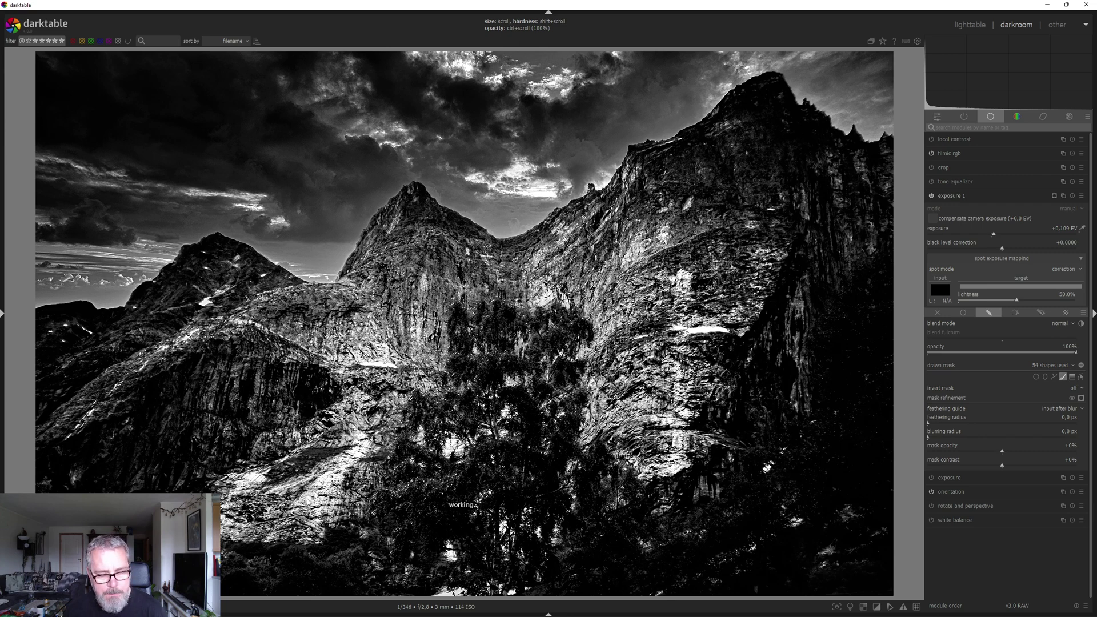
Add mask strokes over the bright rocks at the lower left, the left slopes and the snowy patch on the left peak
{"action": "left_click_drag", "start_coordinate": [317, 505], "coordinate": [278, 507]}
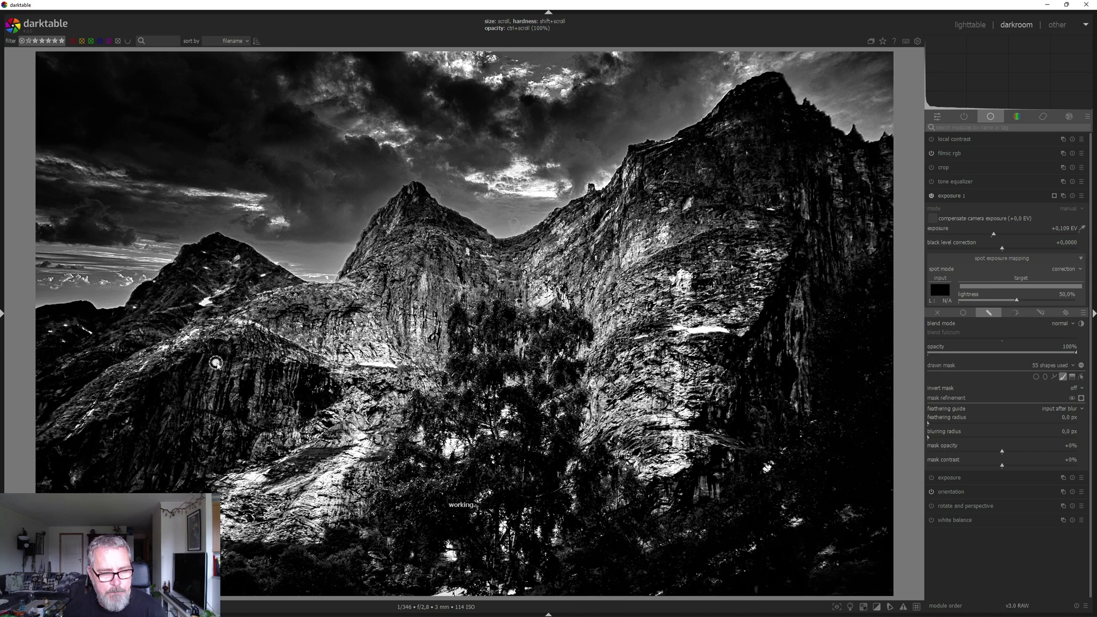
{"action": "left_click_drag", "start_coordinate": [217, 367], "coordinate": [210, 411]}
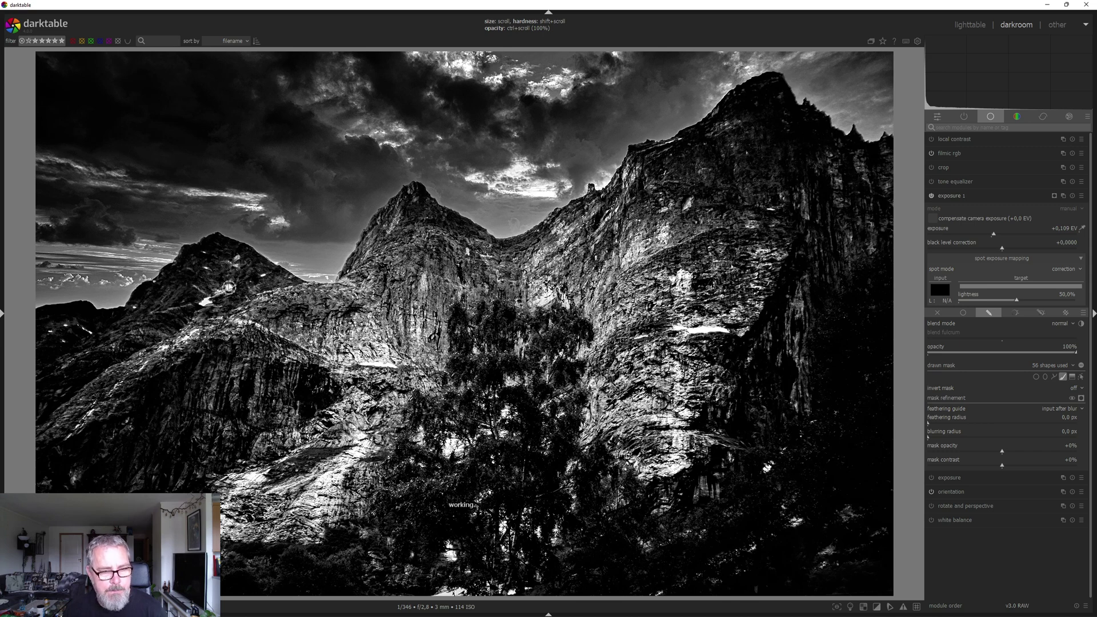
{"action": "left_click_drag", "start_coordinate": [227, 281], "coordinate": [204, 303]}
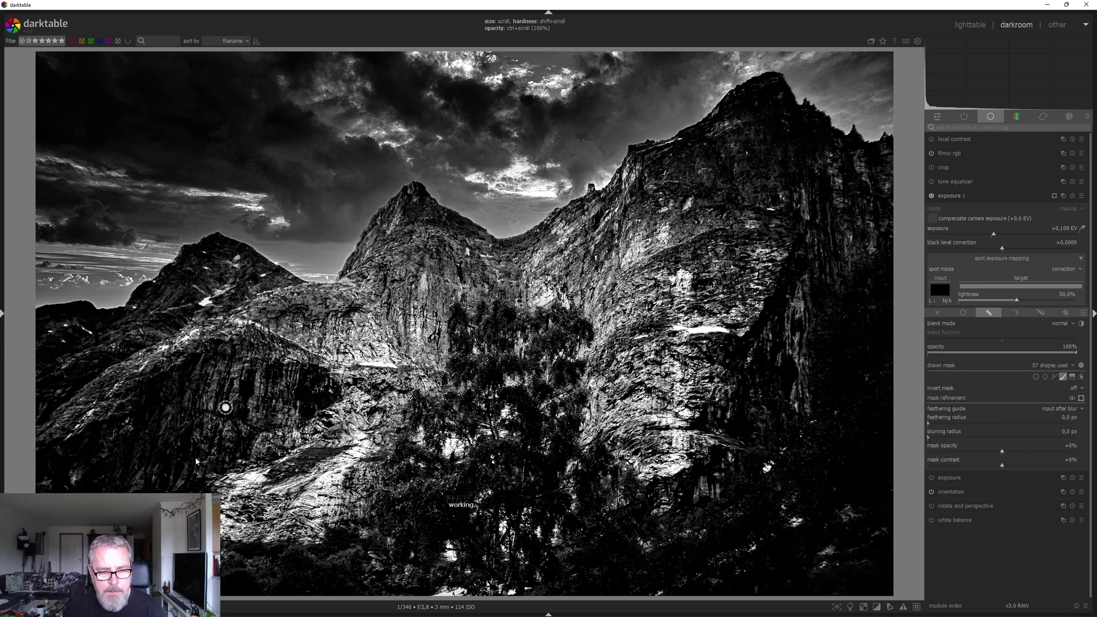
{"action": "left_click_drag", "start_coordinate": [95, 411], "coordinate": [70, 437]}
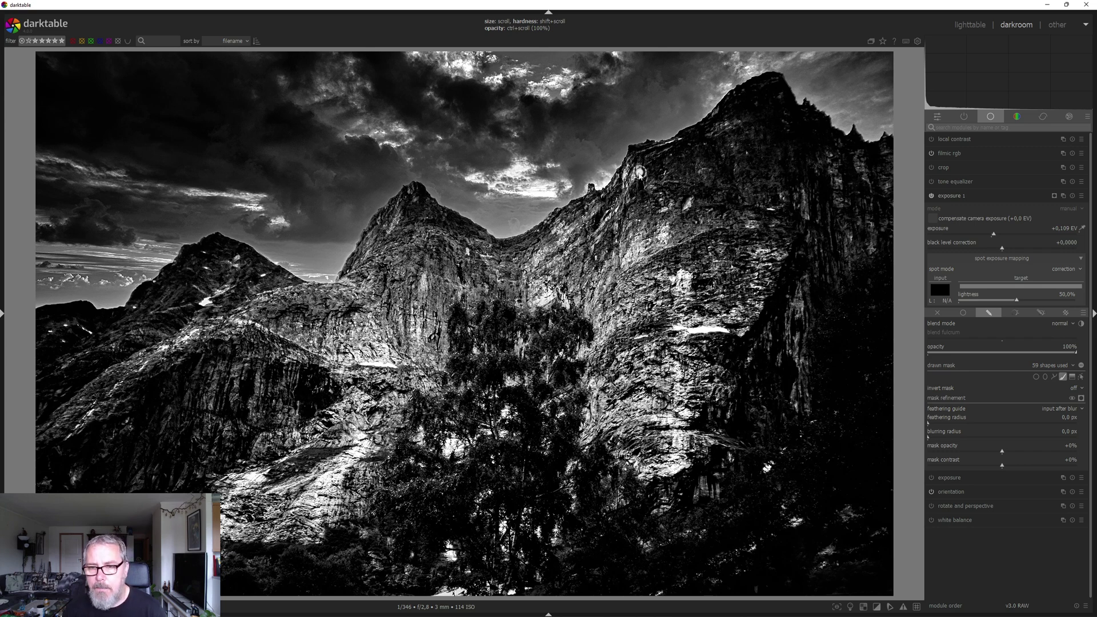
Add mask strokes on the right mountain's ridge, summit and dark flank, and compare exposure 1 off and on
{"action": "left_click_drag", "start_coordinate": [630, 178], "coordinate": [644, 177]}
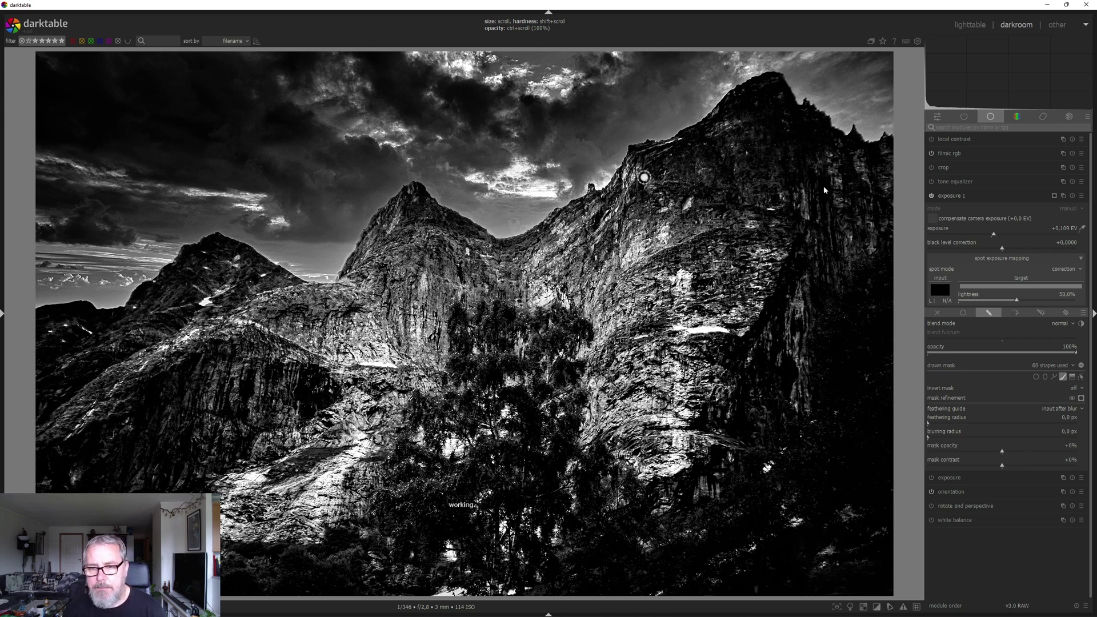
{"action": "mouse_move", "coordinate": [760, 123]}
{"action": "left_mouse_down"}
{"action": "mouse_move", "coordinate": [710, 122]}
{"action": "mouse_move", "coordinate": [737, 127]}
{"action": "left_mouse_up"}
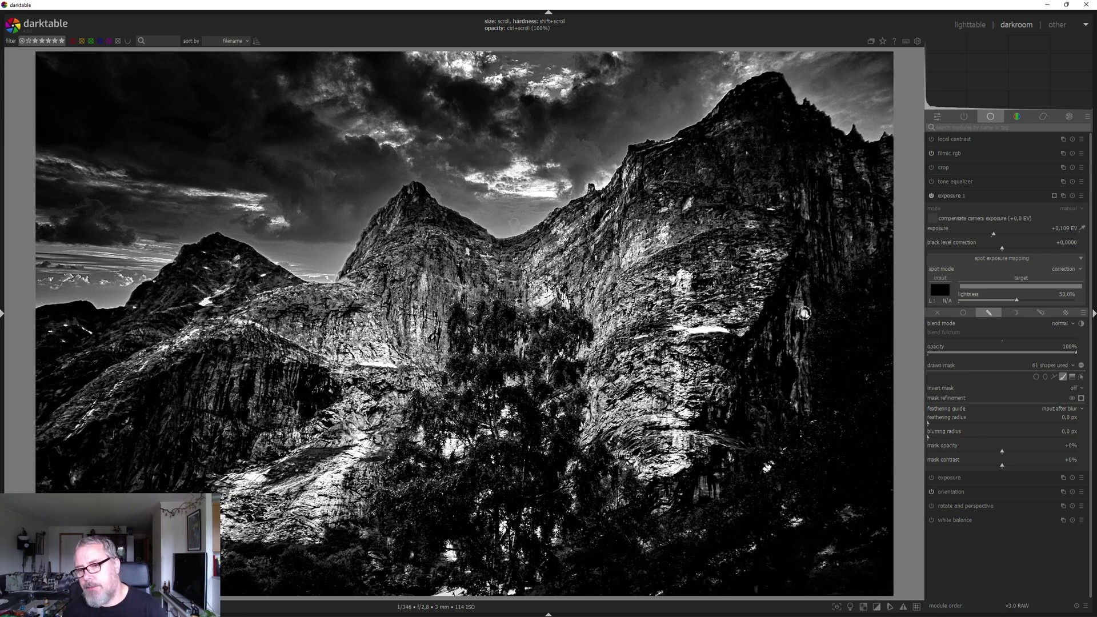
{"action": "mouse_move", "coordinate": [801, 302]}
{"action": "left_mouse_down"}
{"action": "mouse_move", "coordinate": [788, 340]}
{"action": "mouse_move", "coordinate": [804, 407]}
{"action": "left_mouse_up"}
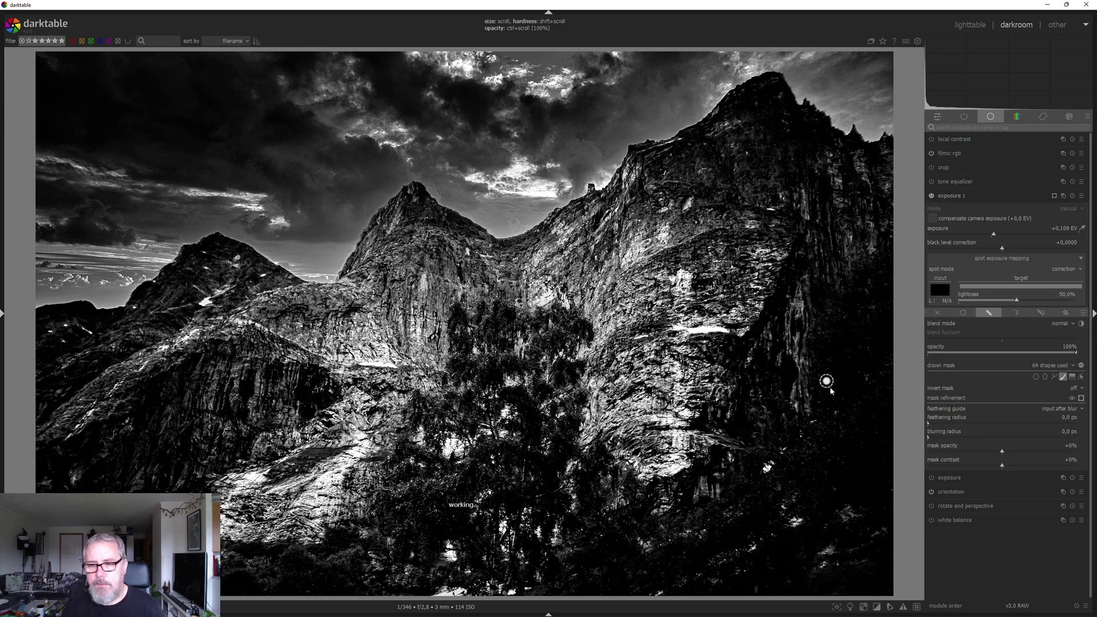
{"action": "mouse_move", "coordinate": [751, 289]}
{"action": "left_mouse_down"}
{"action": "mouse_move", "coordinate": [765, 254]}
{"action": "mouse_move", "coordinate": [756, 274]}
{"action": "mouse_move", "coordinate": [768, 309]}
{"action": "mouse_move", "coordinate": [760, 262]}
{"action": "mouse_move", "coordinate": [759, 287]}
{"action": "left_mouse_up"}
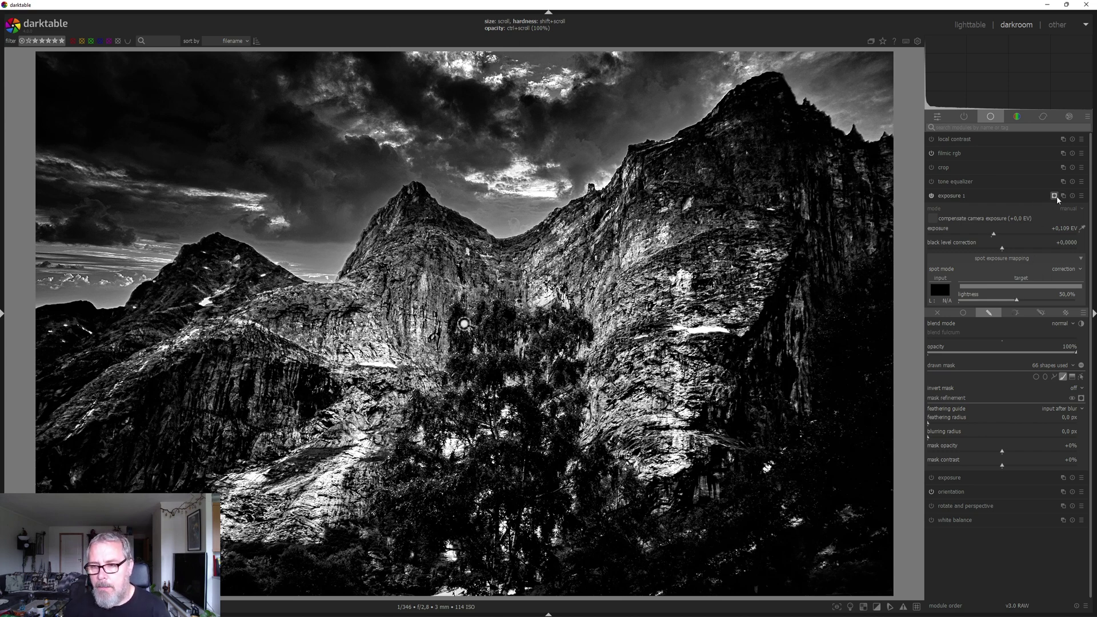
{"action": "left_click", "coordinate": [932, 196]}
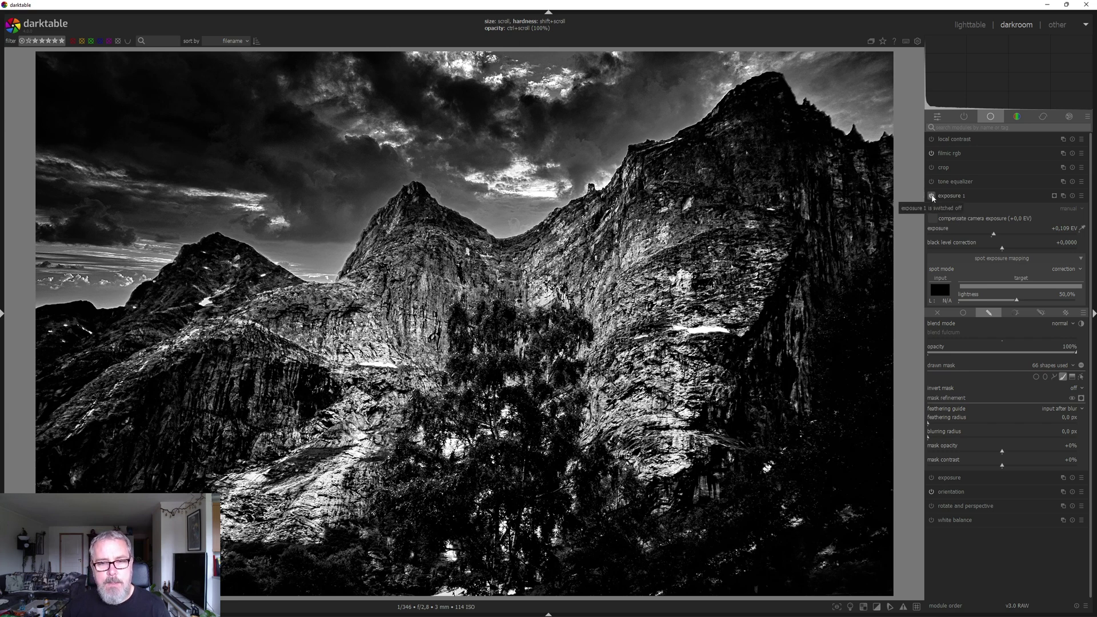
{"action": "left_click", "coordinate": [932, 196]}
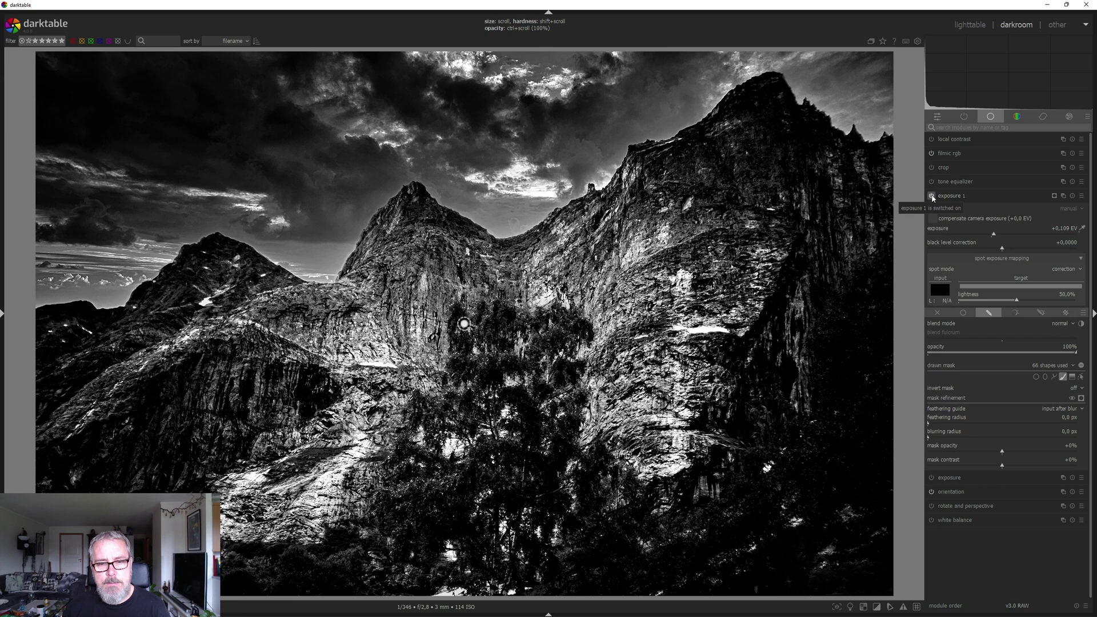
Create an unmasked exposure 2 instance and set its exposure to -0.092 EV
{"action": "right_click", "coordinate": [1063, 196]}
{"action": "left_click", "coordinate": [990, 235]}
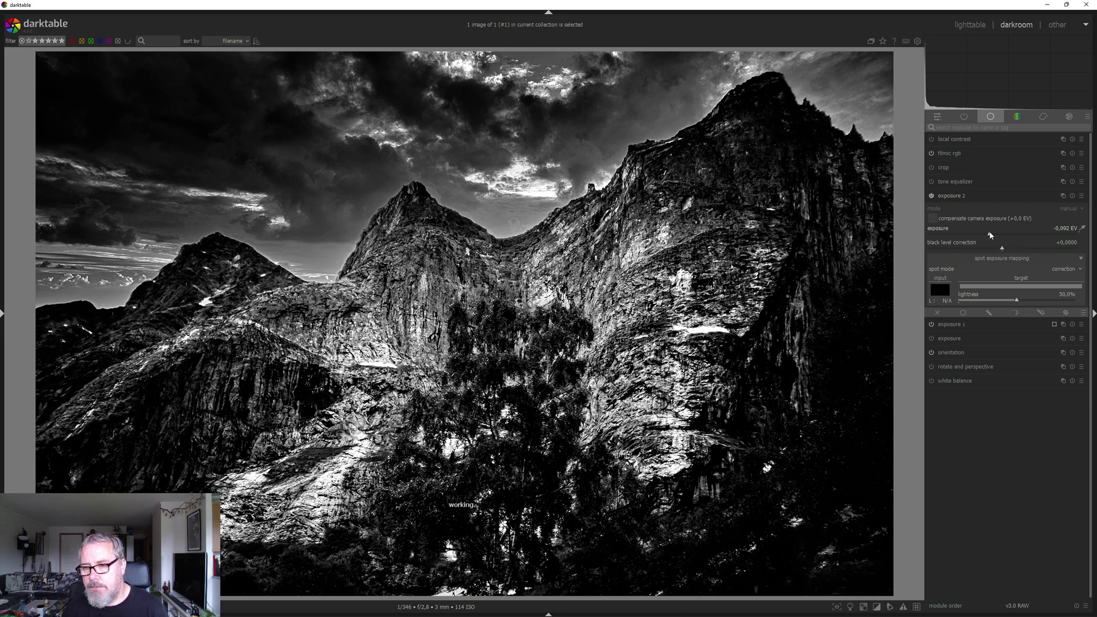
{"action": "scroll", "coordinate": [989, 235], "scroll_direction": "down", "scroll_amount": 1}
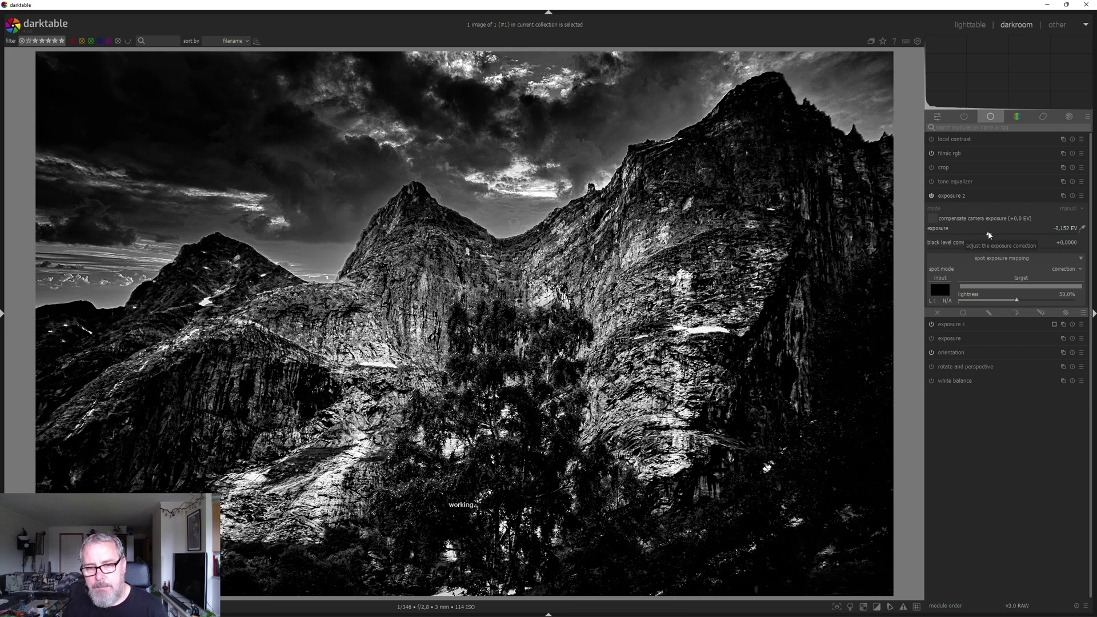
{"action": "left_click", "coordinate": [991, 234]}
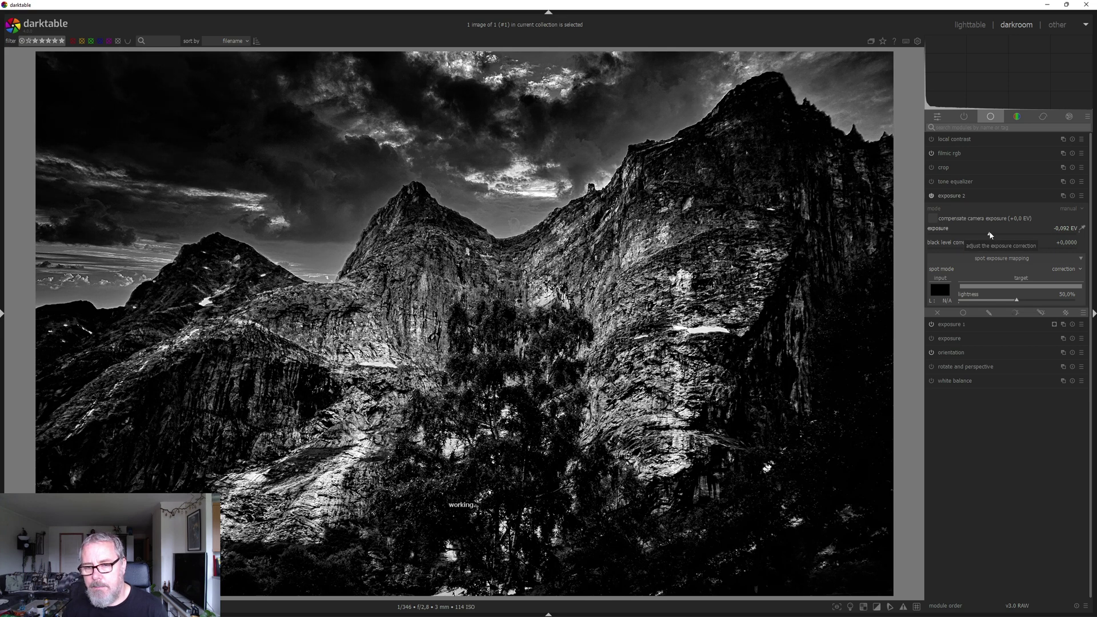
Compare exposure 2 off and on, lowering its exposure to -0.172 EV between the checks
{"action": "left_click", "coordinate": [931, 196]}
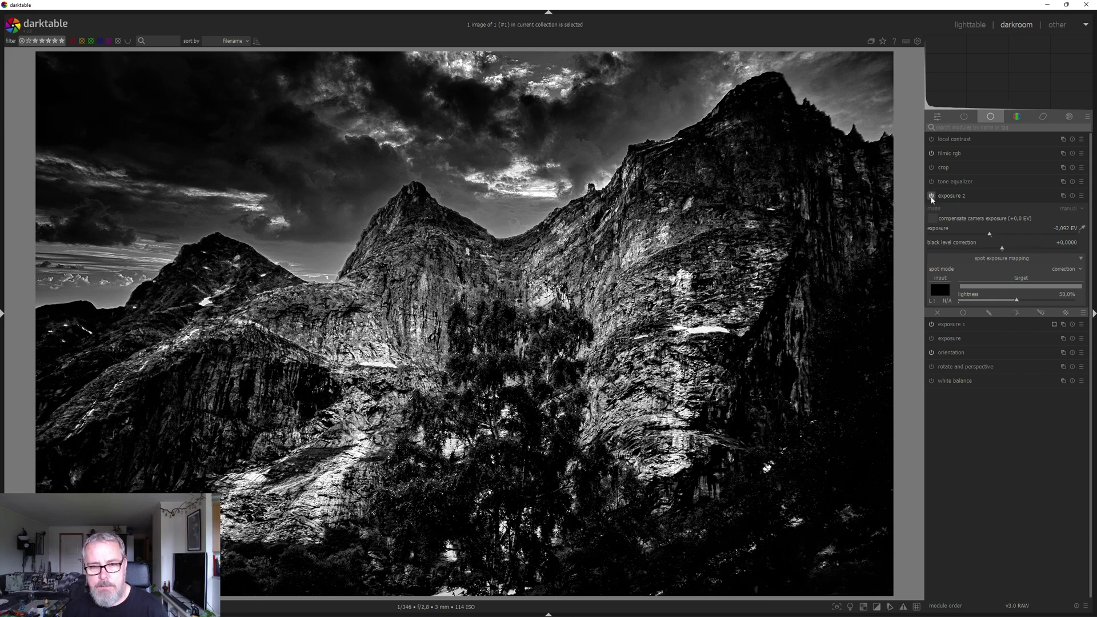
{"action": "left_click", "coordinate": [932, 197]}
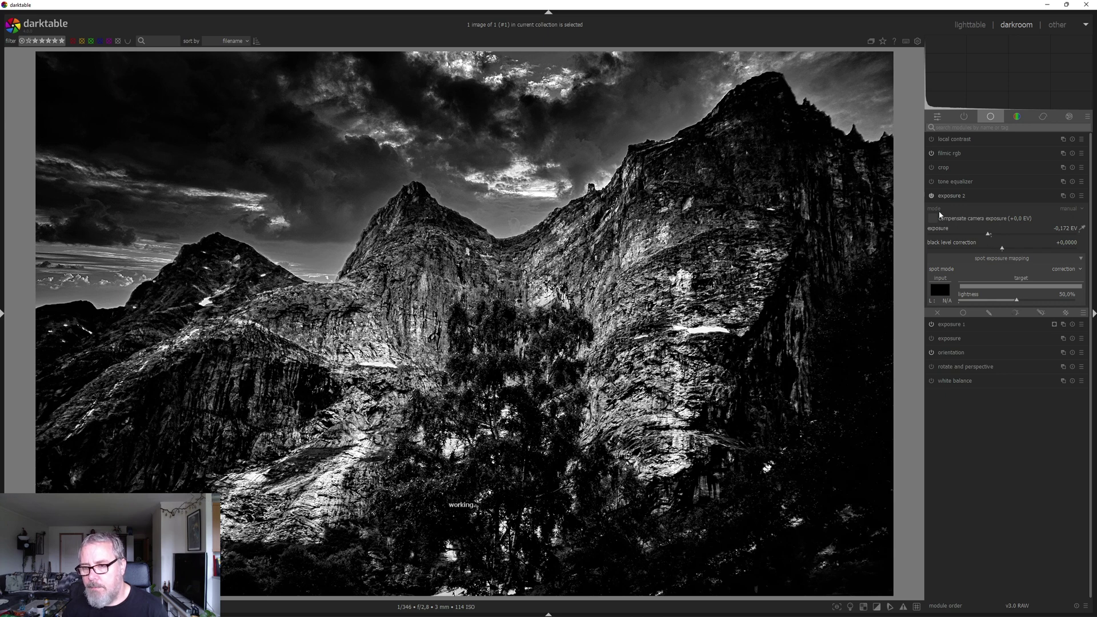
{"action": "left_click", "coordinate": [932, 197]}
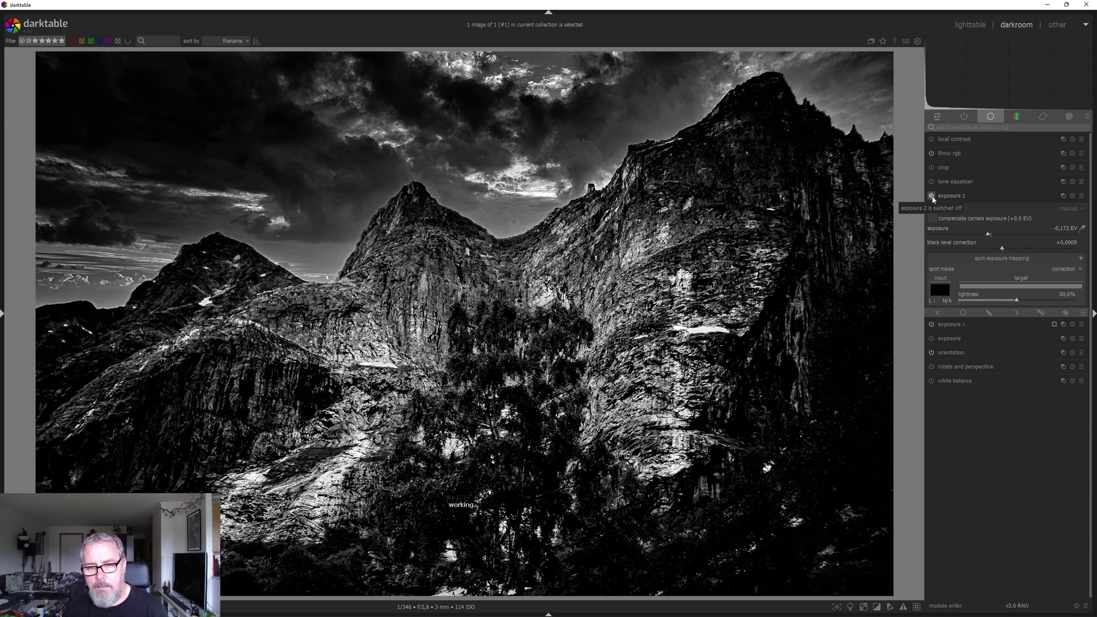
{"action": "left_click", "coordinate": [932, 198]}
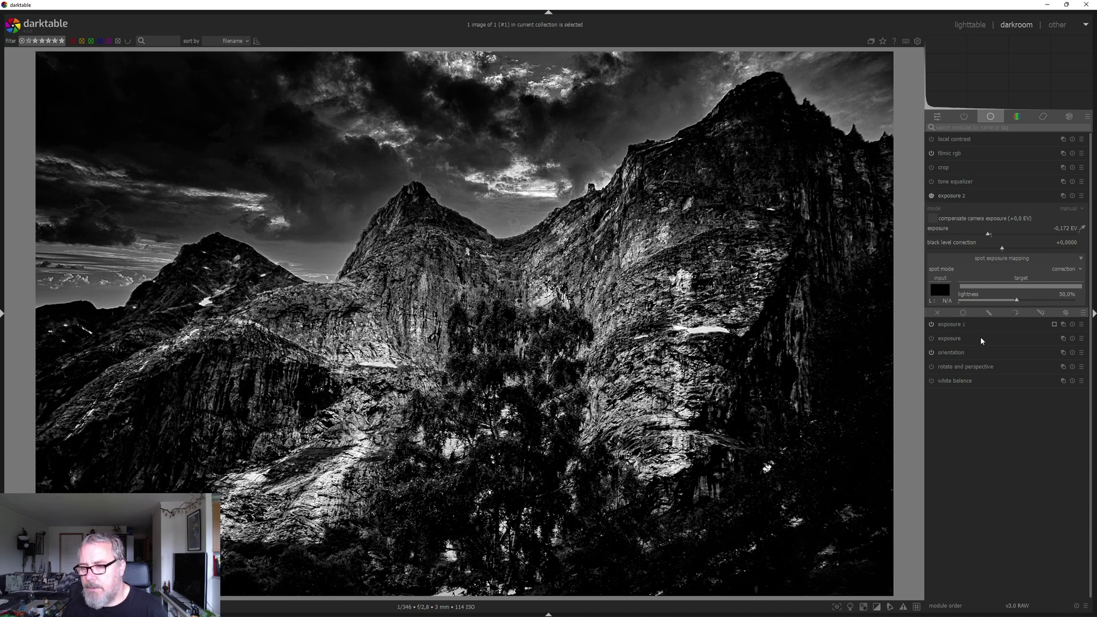
Give exposure 2 a drawn brush mask and paint strokes over the saddle, the middle peak, the left slopes and the bright lower-left rocks
{"action": "left_click", "coordinate": [996, 316]}
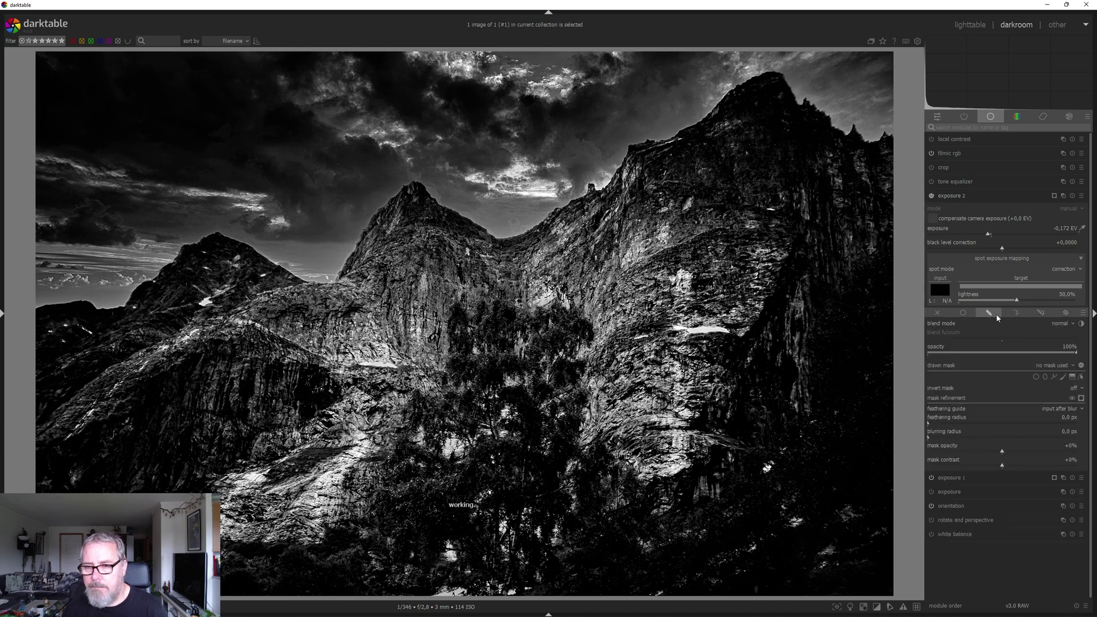
{"action": "left_click", "coordinate": [1063, 377]}
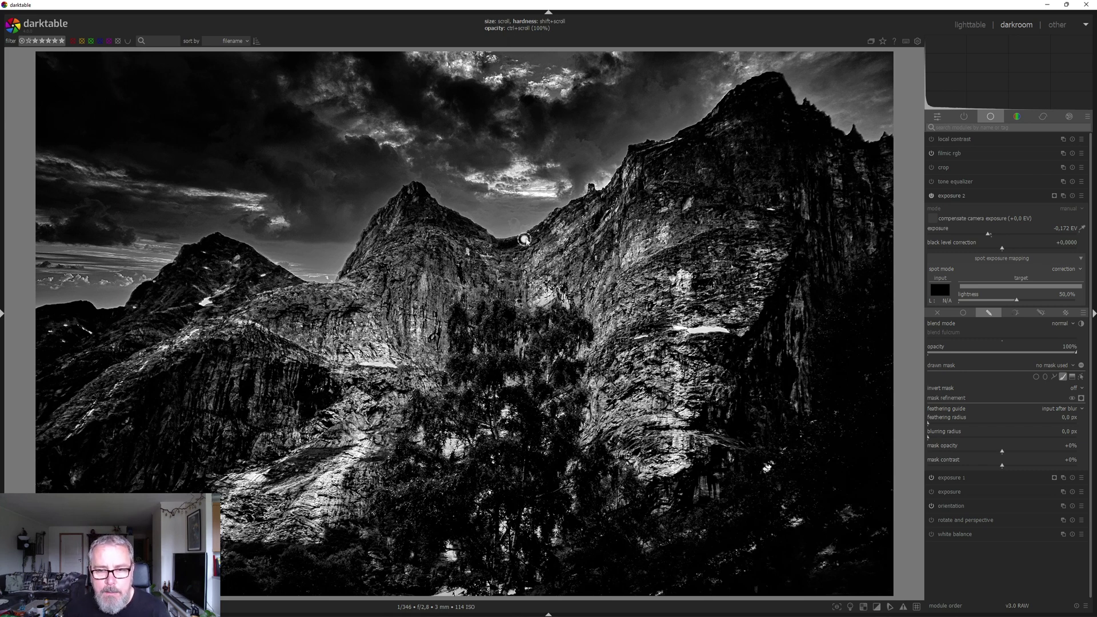
{"action": "mouse_move", "coordinate": [532, 235]}
{"action": "left_mouse_down"}
{"action": "mouse_move", "coordinate": [472, 293]}
{"action": "mouse_move", "coordinate": [516, 253]}
{"action": "left_mouse_up"}
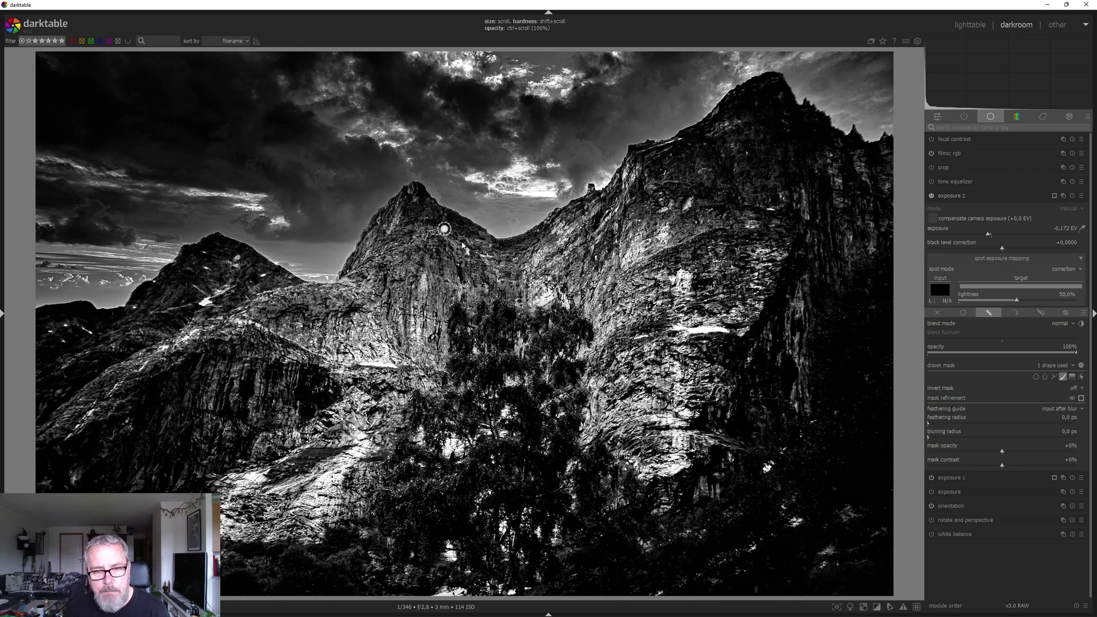
{"action": "mouse_move", "coordinate": [459, 262]}
{"action": "left_mouse_down"}
{"action": "mouse_move", "coordinate": [414, 296]}
{"action": "mouse_move", "coordinate": [440, 258]}
{"action": "mouse_move", "coordinate": [443, 277]}
{"action": "mouse_move", "coordinate": [397, 338]}
{"action": "mouse_move", "coordinate": [401, 292]}
{"action": "mouse_move", "coordinate": [390, 296]}
{"action": "mouse_move", "coordinate": [409, 289]}
{"action": "mouse_move", "coordinate": [404, 262]}
{"action": "mouse_move", "coordinate": [417, 254]}
{"action": "mouse_move", "coordinate": [395, 289]}
{"action": "mouse_move", "coordinate": [405, 320]}
{"action": "left_mouse_up"}
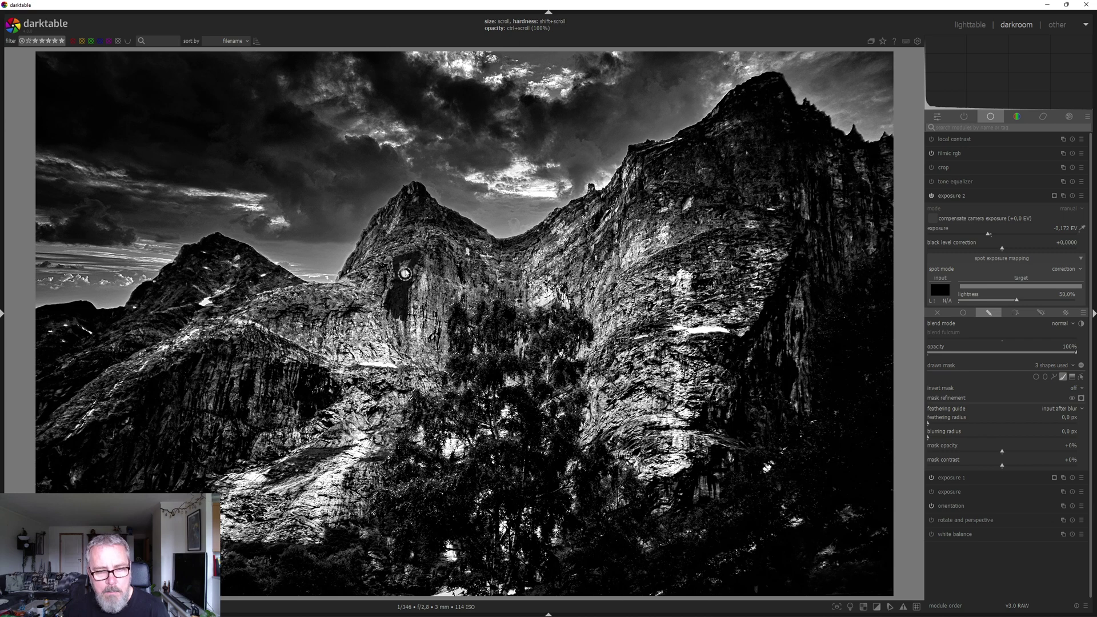
{"action": "mouse_move", "coordinate": [317, 326]}
{"action": "left_mouse_down"}
{"action": "mouse_move", "coordinate": [330, 325]}
{"action": "mouse_move", "coordinate": [322, 342]}
{"action": "left_mouse_up"}
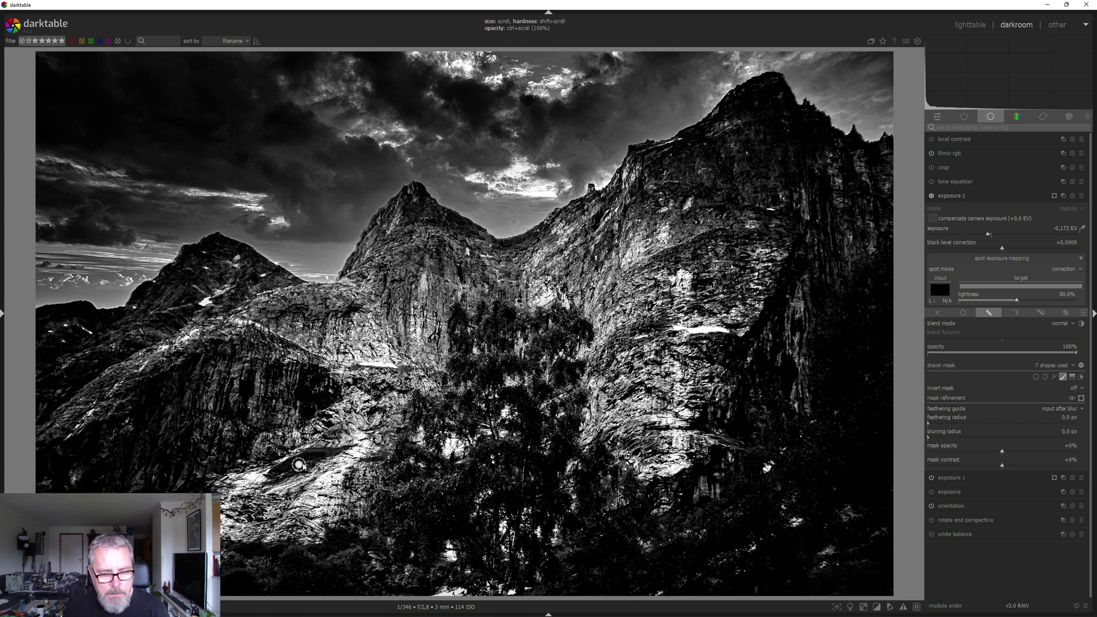
{"action": "left_click_drag", "start_coordinate": [288, 469], "coordinate": [320, 454]}
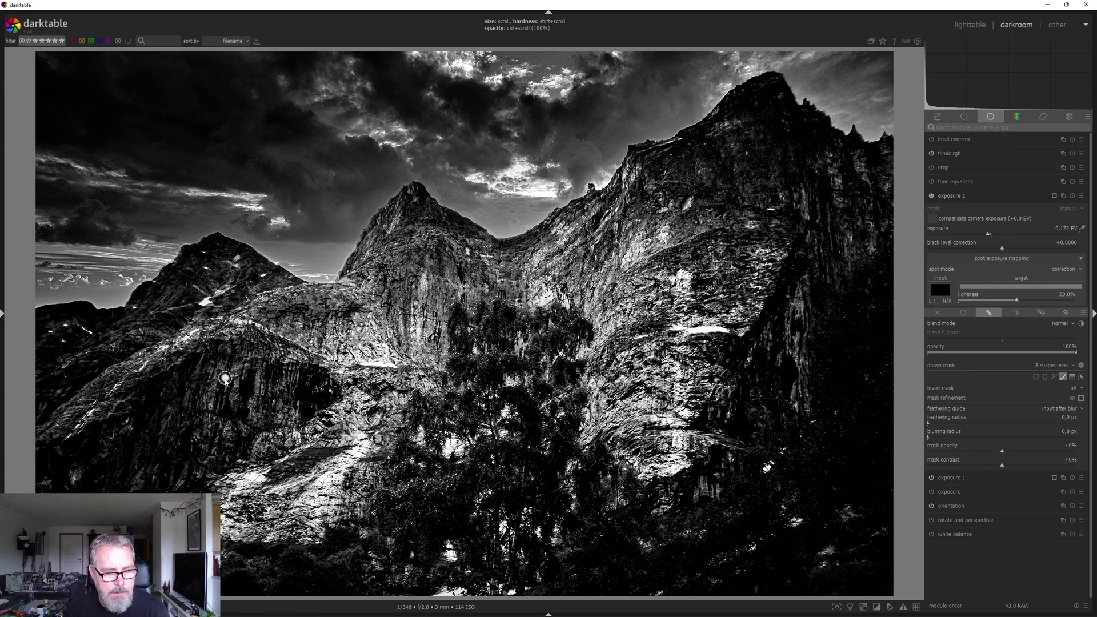
{"action": "mouse_move", "coordinate": [224, 381]}
{"action": "left_mouse_down"}
{"action": "mouse_move", "coordinate": [257, 419]}
{"action": "mouse_move", "coordinate": [245, 401]}
{"action": "left_mouse_up"}
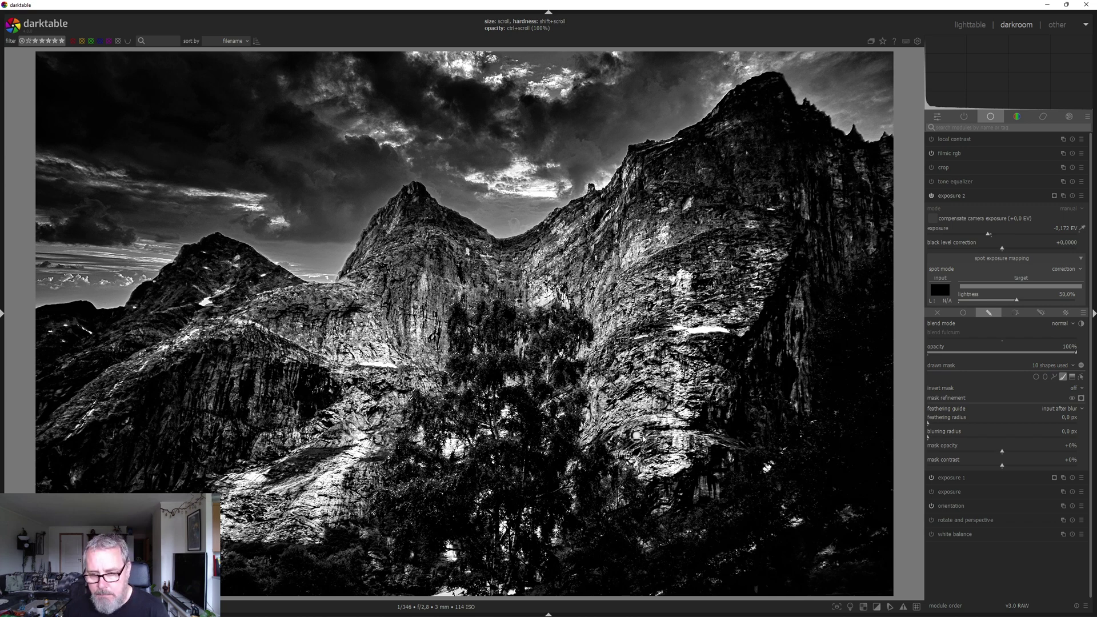
Add exposure 2 mask strokes across the right mountain's lower rocks, central face, upper slope and dark right flank
{"action": "mouse_move", "coordinate": [642, 436]}
{"action": "left_mouse_down"}
{"action": "mouse_move", "coordinate": [637, 455]}
{"action": "mouse_move", "coordinate": [633, 444]}
{"action": "left_mouse_up"}
{"action": "mouse_move", "coordinate": [664, 348]}
{"action": "left_mouse_down"}
{"action": "mouse_move", "coordinate": [659, 358]}
{"action": "mouse_move", "coordinate": [681, 337]}
{"action": "left_mouse_up"}
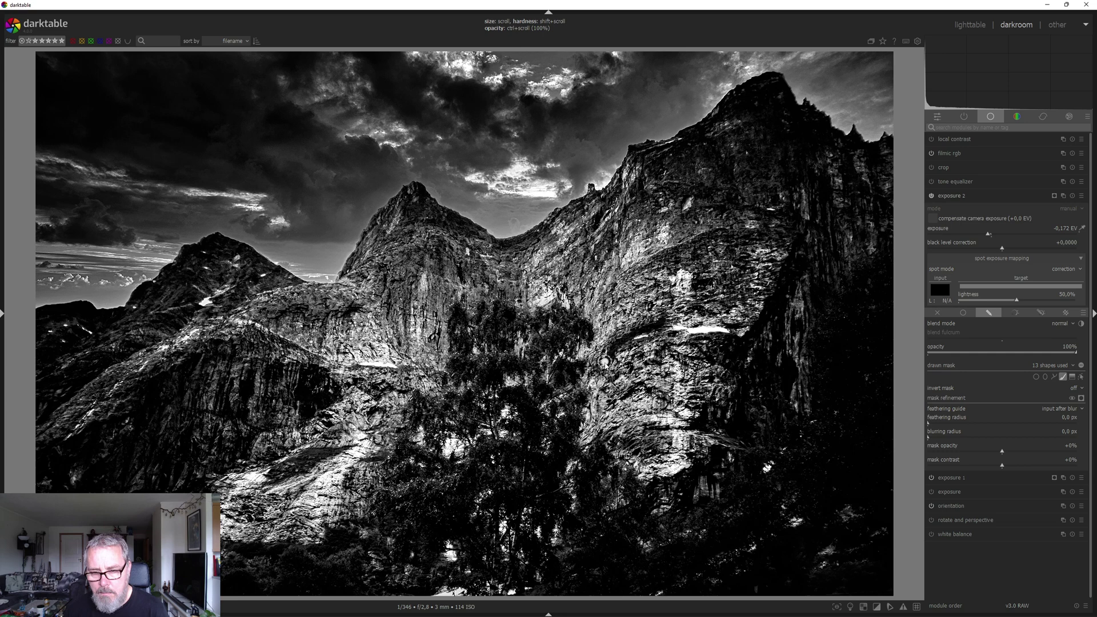
{"action": "left_click_drag", "start_coordinate": [604, 362], "coordinate": [639, 336]}
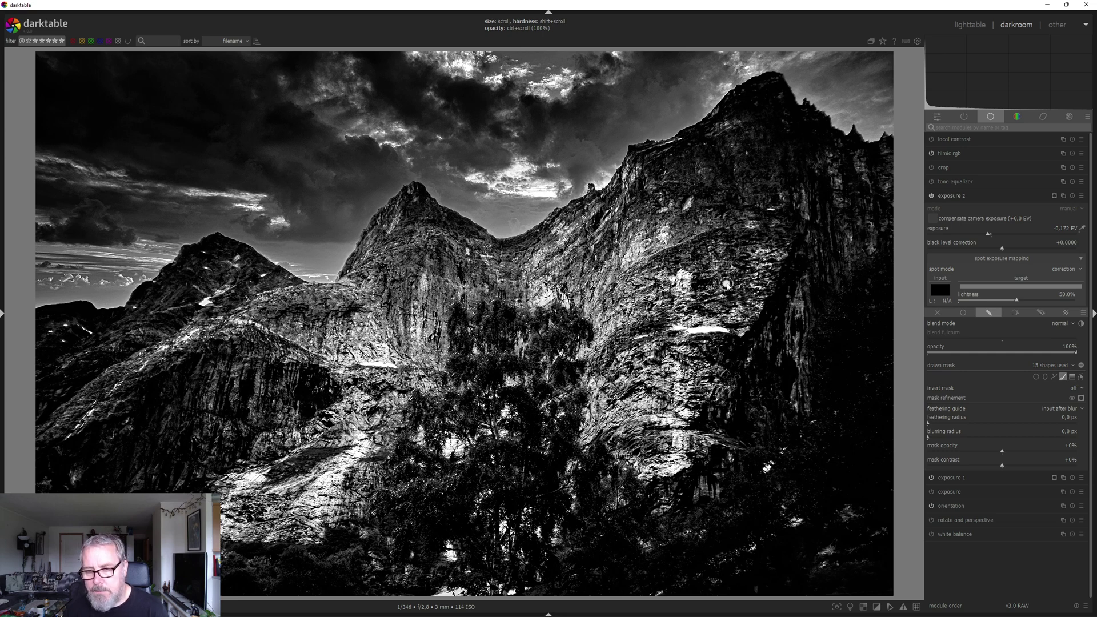
{"action": "mouse_move", "coordinate": [726, 284]}
{"action": "left_mouse_down"}
{"action": "mouse_move", "coordinate": [731, 275]}
{"action": "mouse_move", "coordinate": [734, 295]}
{"action": "mouse_move", "coordinate": [731, 285]}
{"action": "left_mouse_up"}
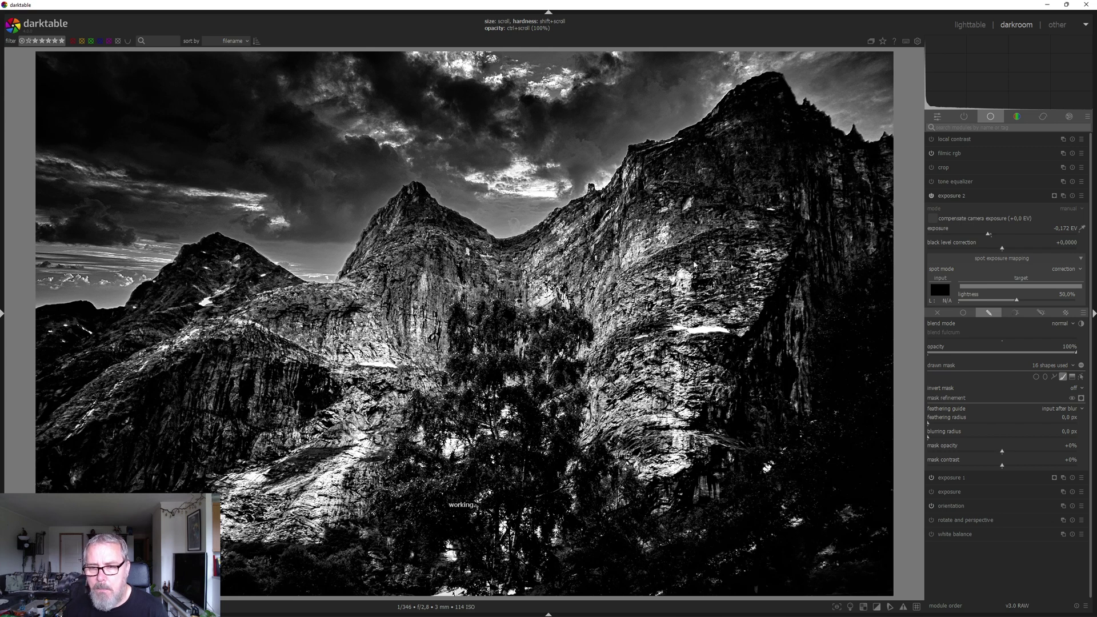
{"action": "mouse_move", "coordinate": [670, 256]}
{"action": "left_mouse_down"}
{"action": "mouse_move", "coordinate": [734, 239]}
{"action": "mouse_move", "coordinate": [669, 259]}
{"action": "mouse_move", "coordinate": [768, 212]}
{"action": "mouse_move", "coordinate": [751, 198]}
{"action": "mouse_move", "coordinate": [701, 182]}
{"action": "left_mouse_up"}
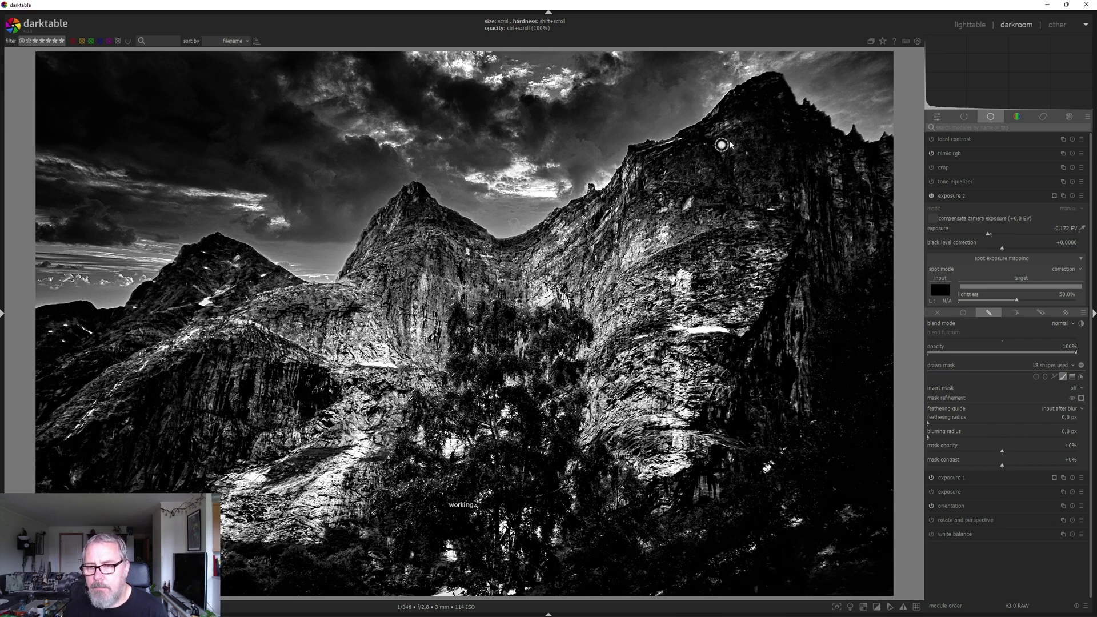
{"action": "left_click_drag", "start_coordinate": [804, 217], "coordinate": [811, 207]}
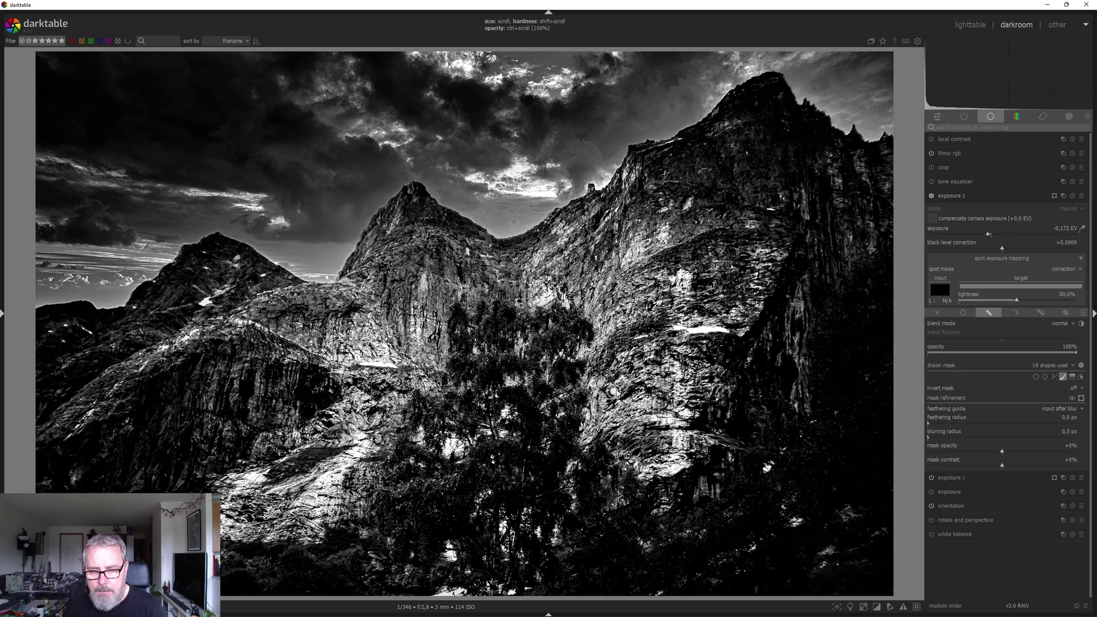
{"action": "left_click_drag", "start_coordinate": [611, 390], "coordinate": [659, 386]}
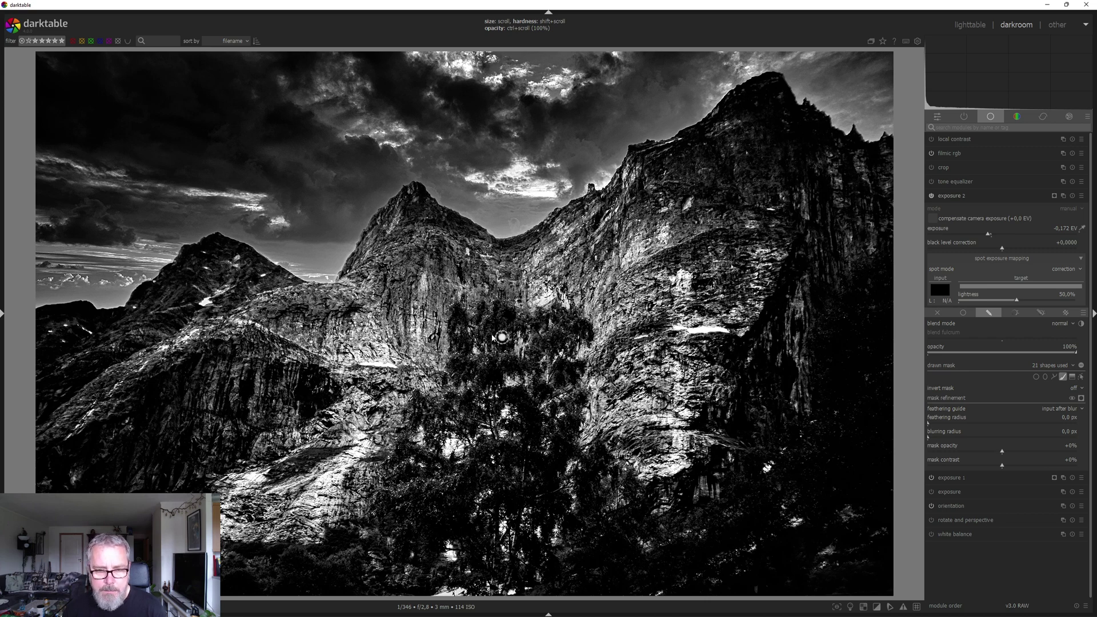
Paint further exposure 2 mask strokes on the rock below the saddle, the ridge left of the middle peak and the dark left slope
{"action": "mouse_move", "coordinate": [498, 284]}
{"action": "left_mouse_down"}
{"action": "mouse_move", "coordinate": [519, 297]}
{"action": "mouse_move", "coordinate": [509, 272]}
{"action": "mouse_move", "coordinate": [465, 265]}
{"action": "mouse_move", "coordinate": [475, 281]}
{"action": "mouse_move", "coordinate": [442, 253]}
{"action": "mouse_move", "coordinate": [443, 289]}
{"action": "left_mouse_up"}
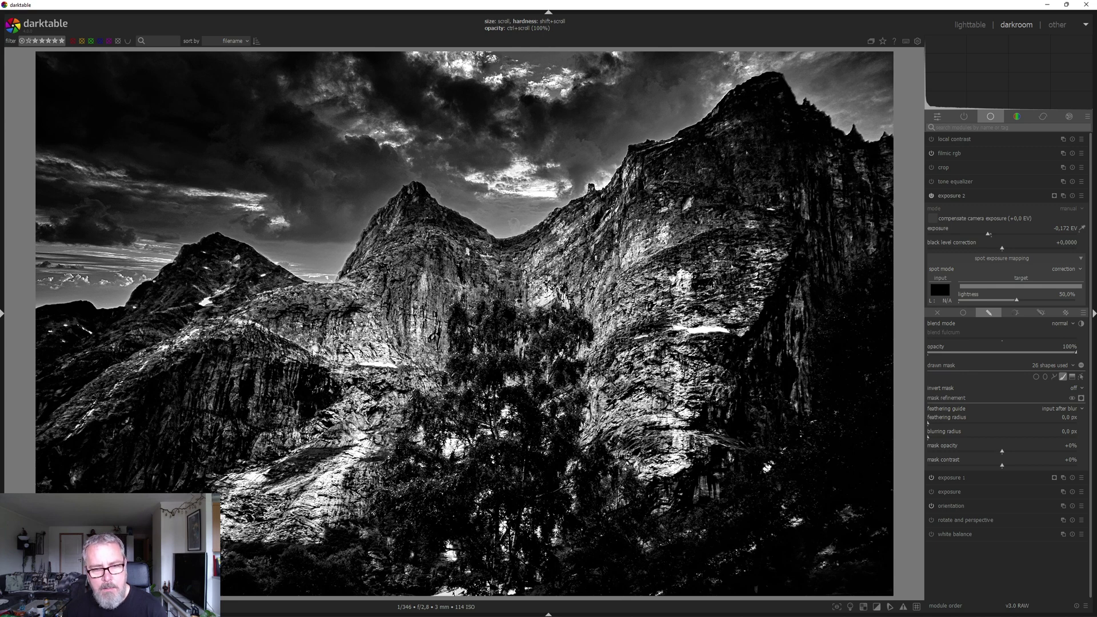
{"action": "mouse_move", "coordinate": [299, 315]}
{"action": "left_mouse_down"}
{"action": "mouse_move", "coordinate": [321, 332]}
{"action": "mouse_move", "coordinate": [348, 312]}
{"action": "mouse_move", "coordinate": [364, 341]}
{"action": "left_mouse_up"}
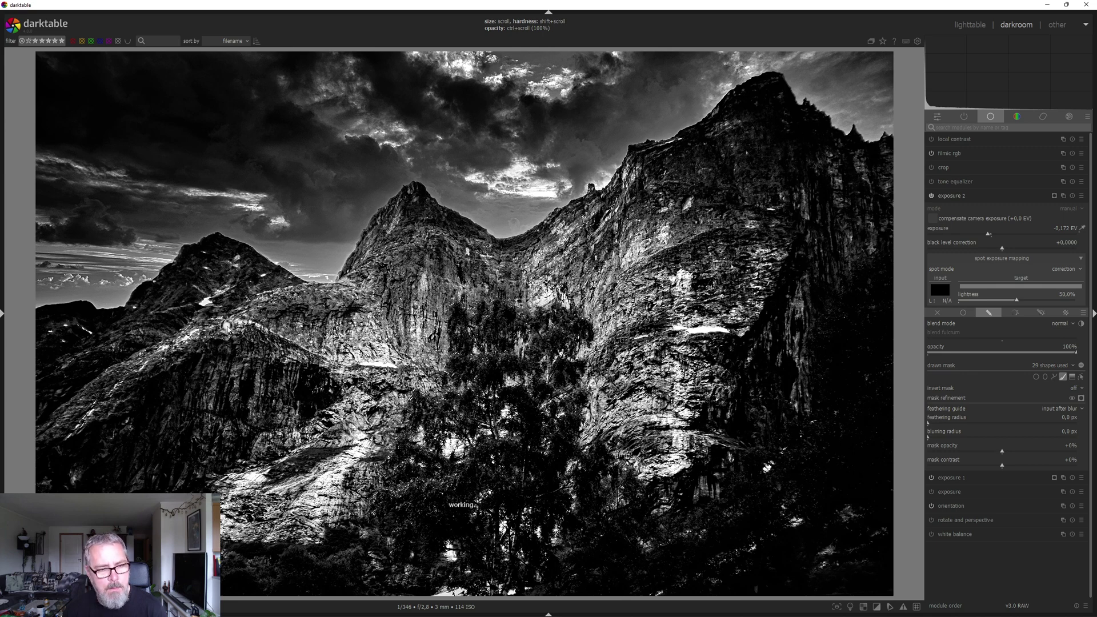
{"action": "left_click_drag", "start_coordinate": [189, 375], "coordinate": [189, 368]}
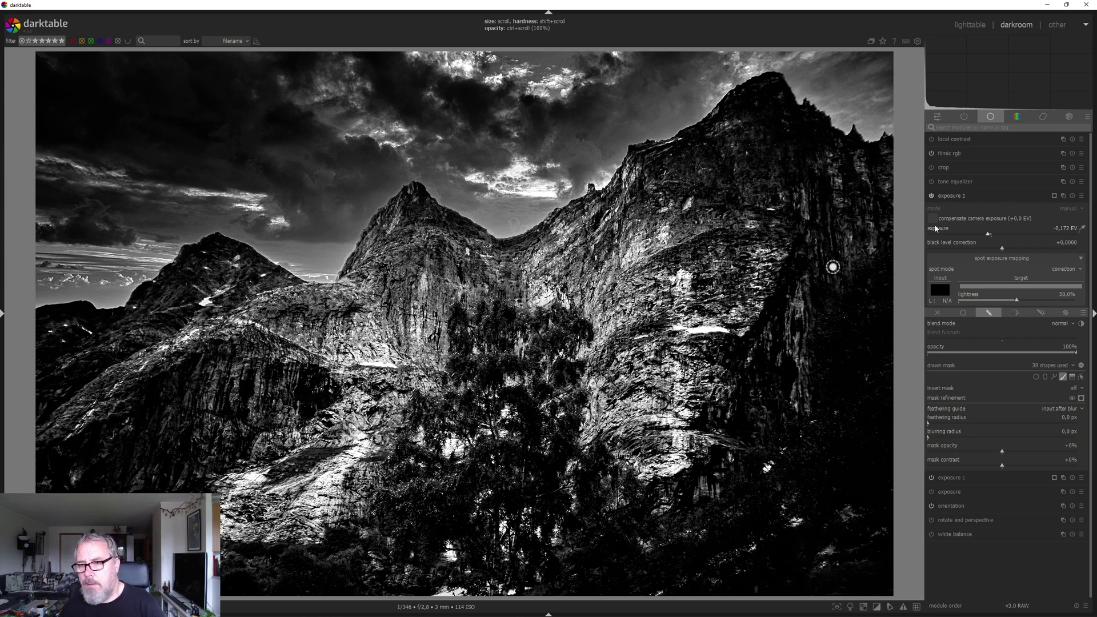
Compare the image with the masked exposure 2 off and on several times, leaving it on
{"action": "left_click", "coordinate": [932, 197]}
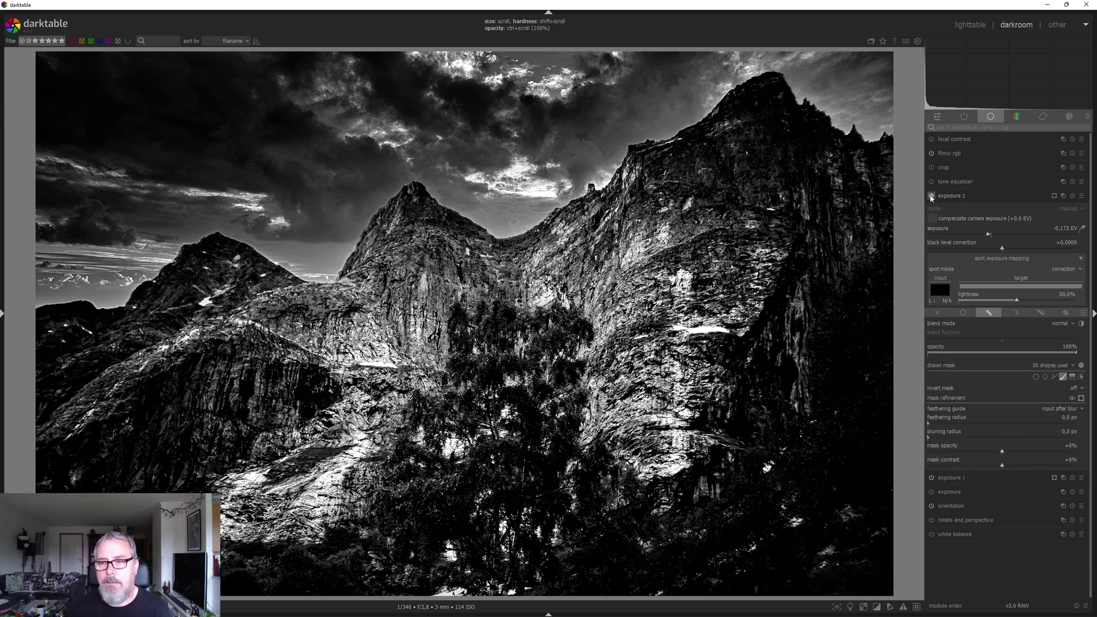
{"action": "left_click", "coordinate": [932, 196]}
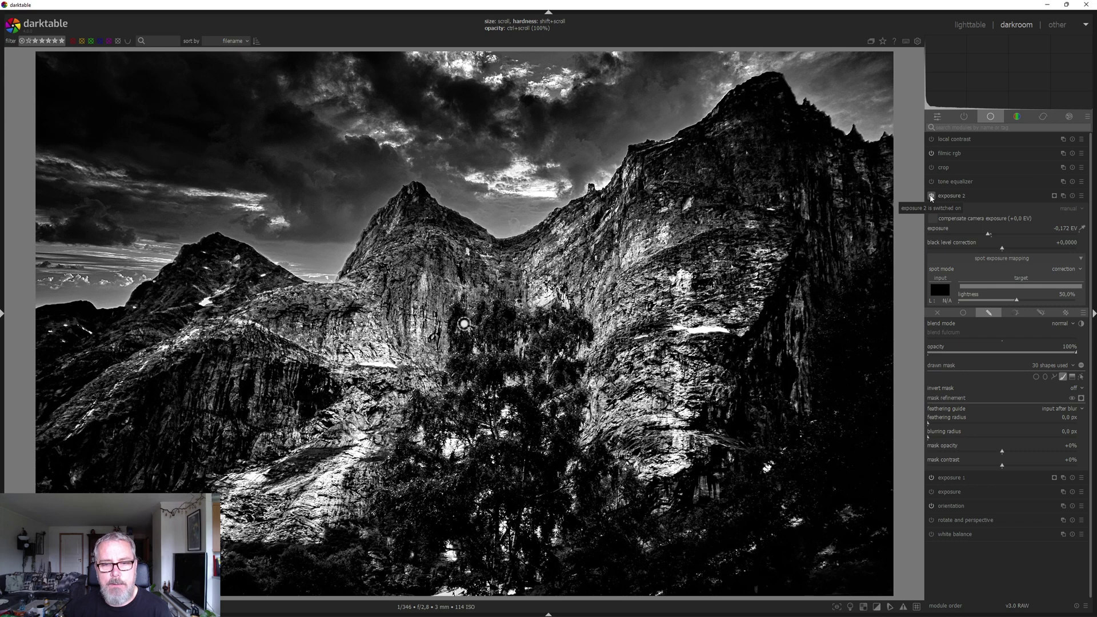
{"action": "left_click", "coordinate": [932, 197]}
{"action": "left_click", "coordinate": [932, 196]}
{"action": "left_click", "coordinate": [932, 197]}
{"action": "left_click", "coordinate": [932, 196]}
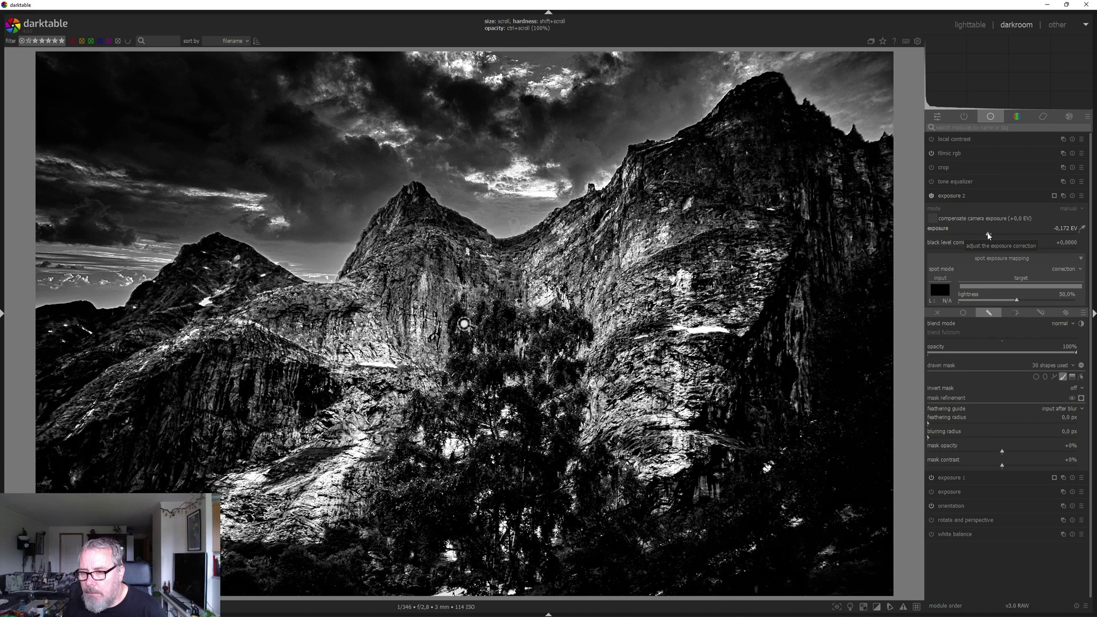
Set the black relative exposure in filmic rgb's scene settings to -12.11 EV
{"action": "left_click", "coordinate": [975, 154]}
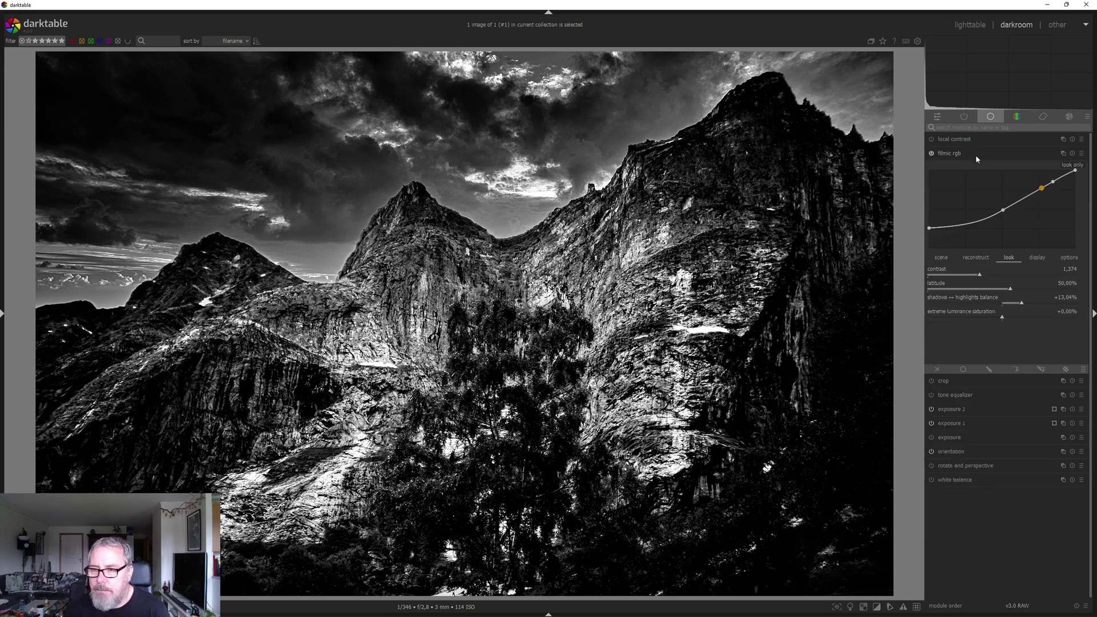
{"action": "left_click", "coordinate": [942, 258]}
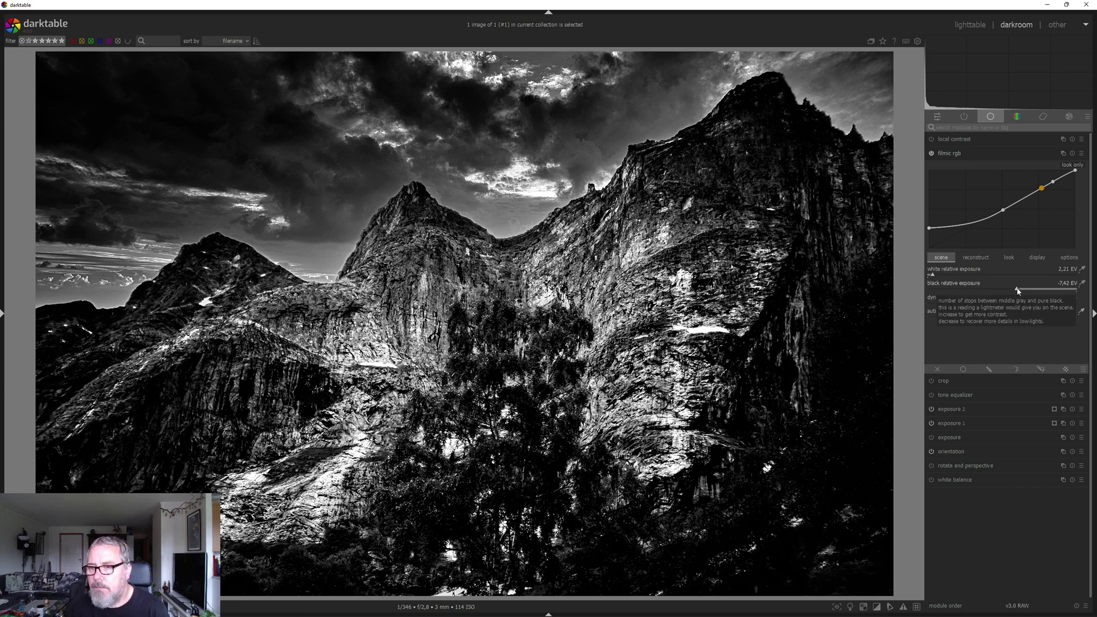
{"action": "left_click_drag", "start_coordinate": [1018, 291], "coordinate": [954, 289]}
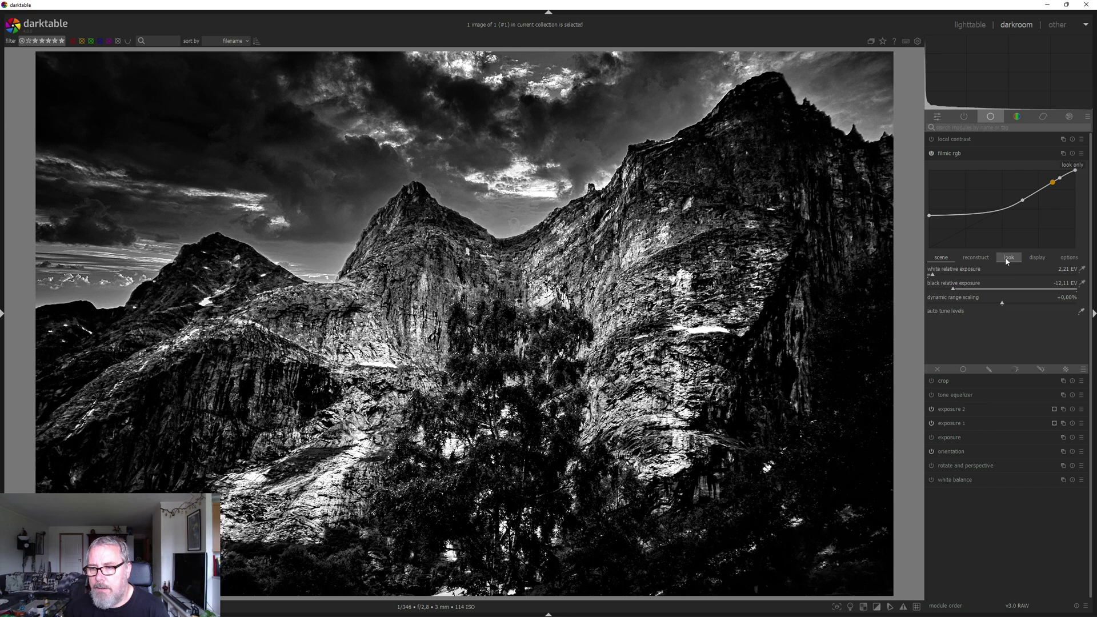
In color balance rgb, set the perceptual brilliance of the shadows to +11.75% and global brilliance to -2.01%
{"action": "mouse_move", "coordinate": [989, 62]}
{"action": "left_click", "coordinate": [1017, 116]}
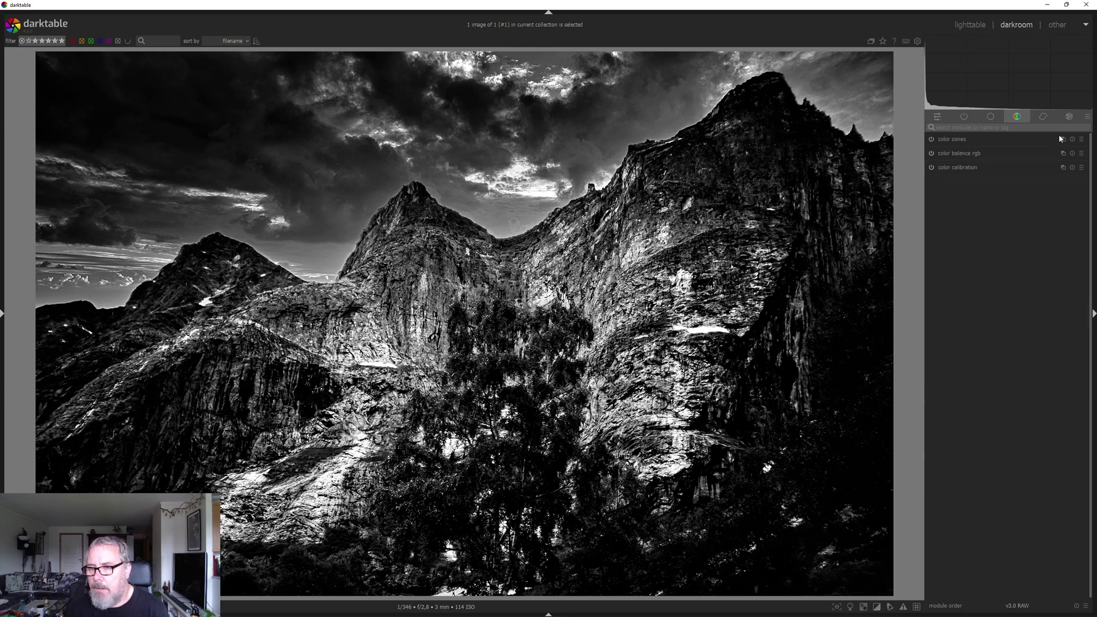
{"action": "left_click", "coordinate": [974, 152]}
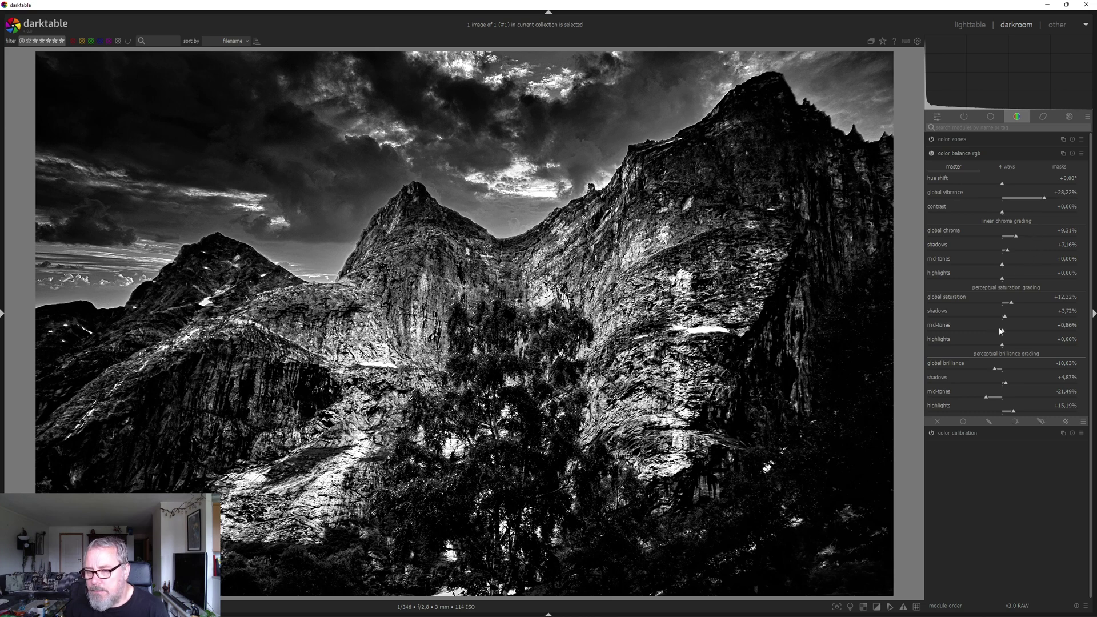
{"action": "left_click", "coordinate": [1008, 371]}
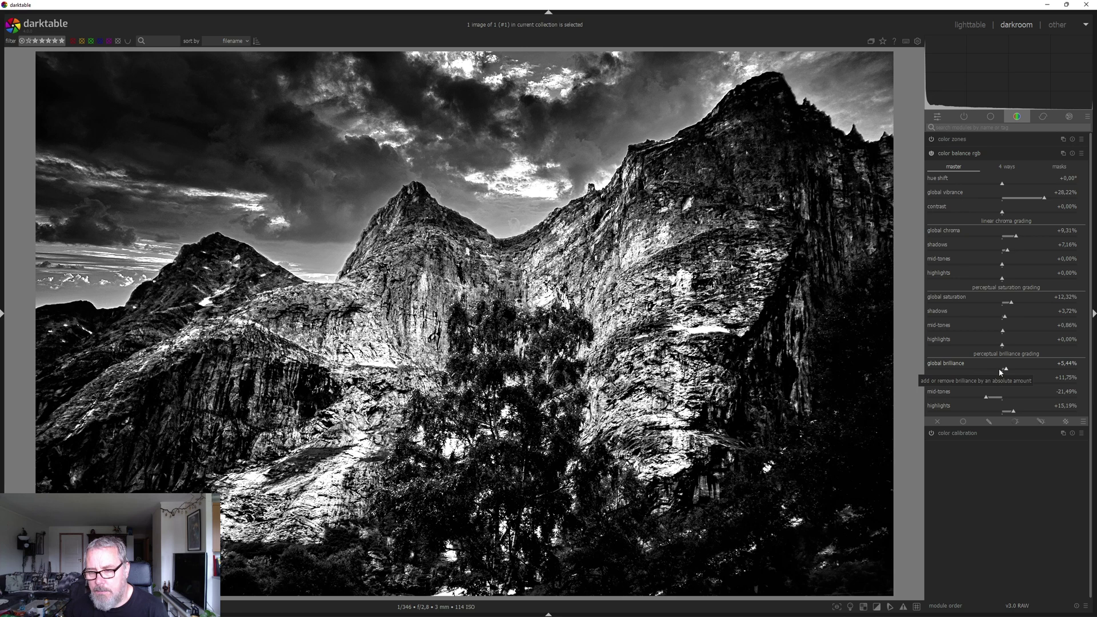
{"action": "left_click", "coordinate": [1001, 370]}
{"action": "left_click", "coordinate": [1001, 370]}
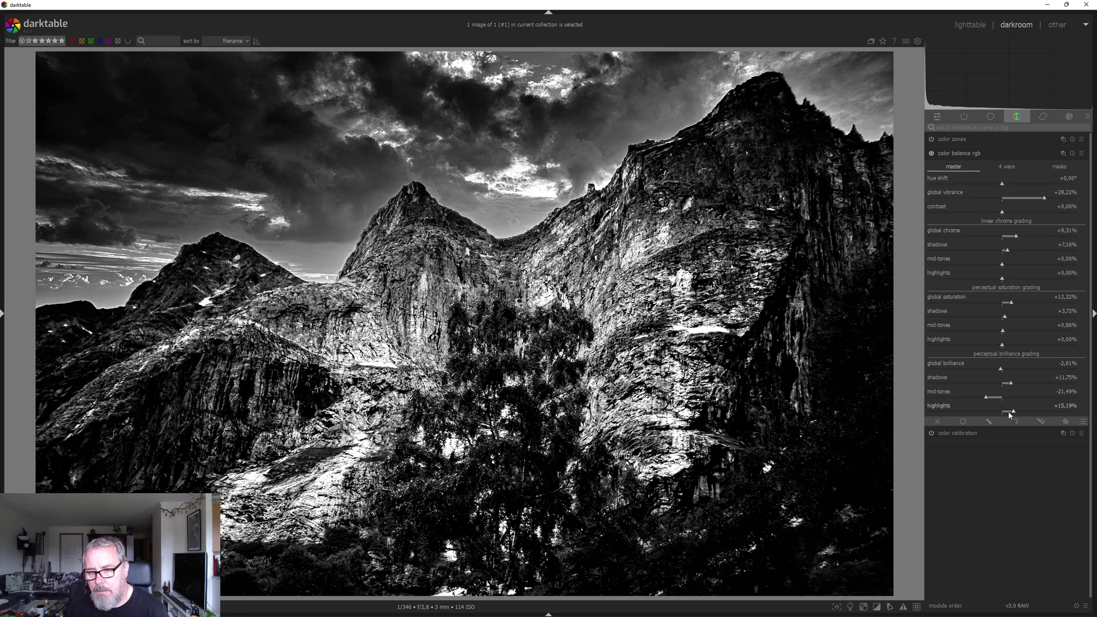
Set the highlights brilliance to +14.04% and show the photo under ISO 12646 color assessment conditions
{"action": "left_click", "coordinate": [1036, 411]}
{"action": "left_click", "coordinate": [1013, 411]}
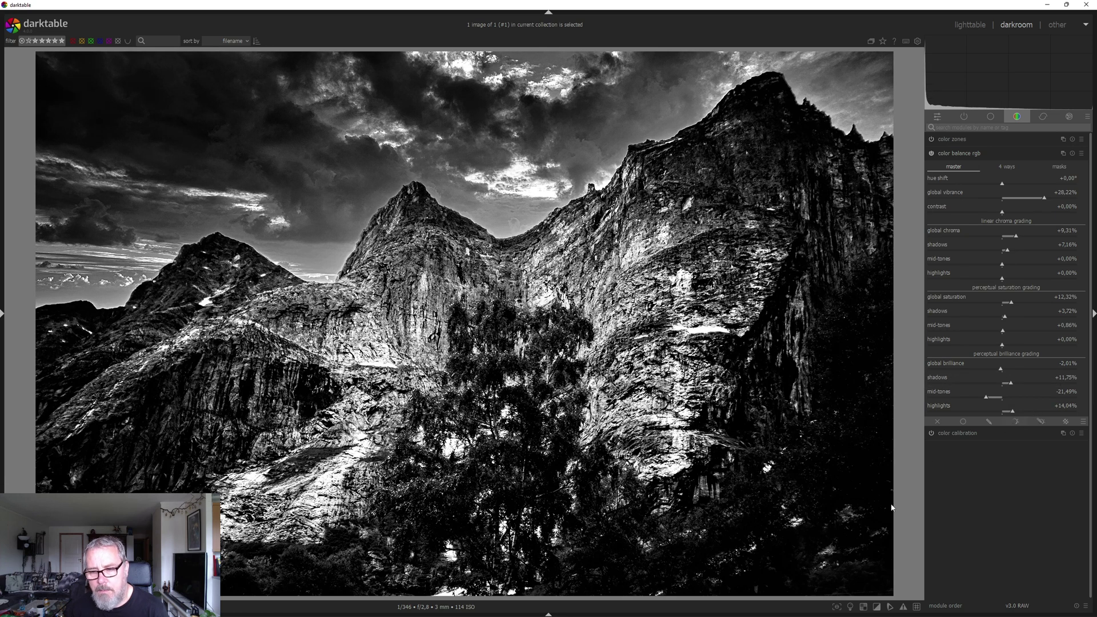
{"action": "left_click", "coordinate": [851, 606]}
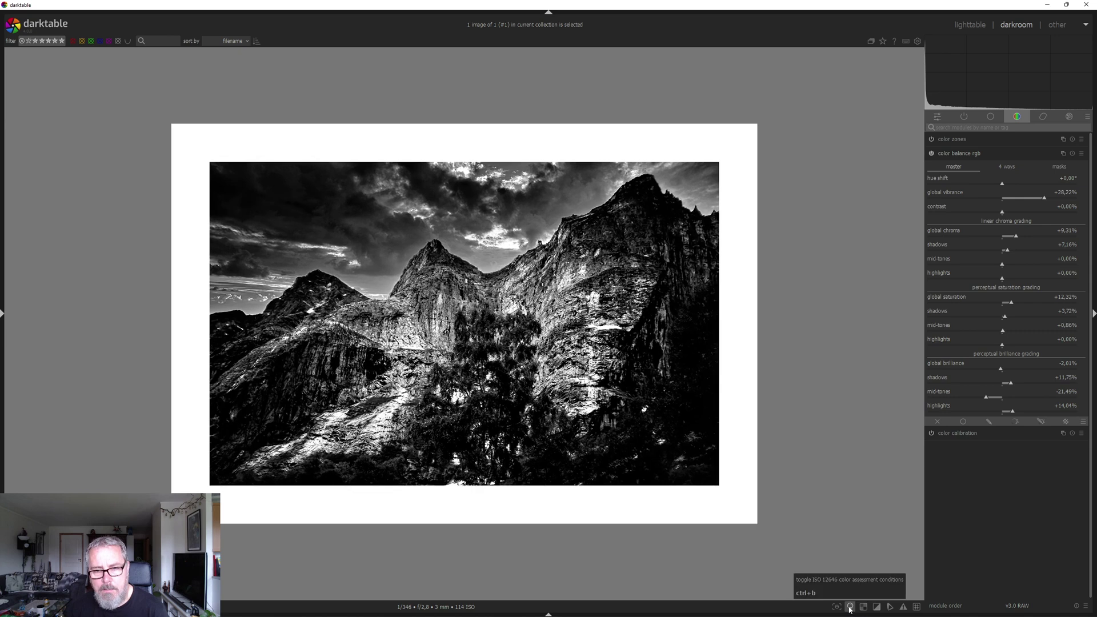